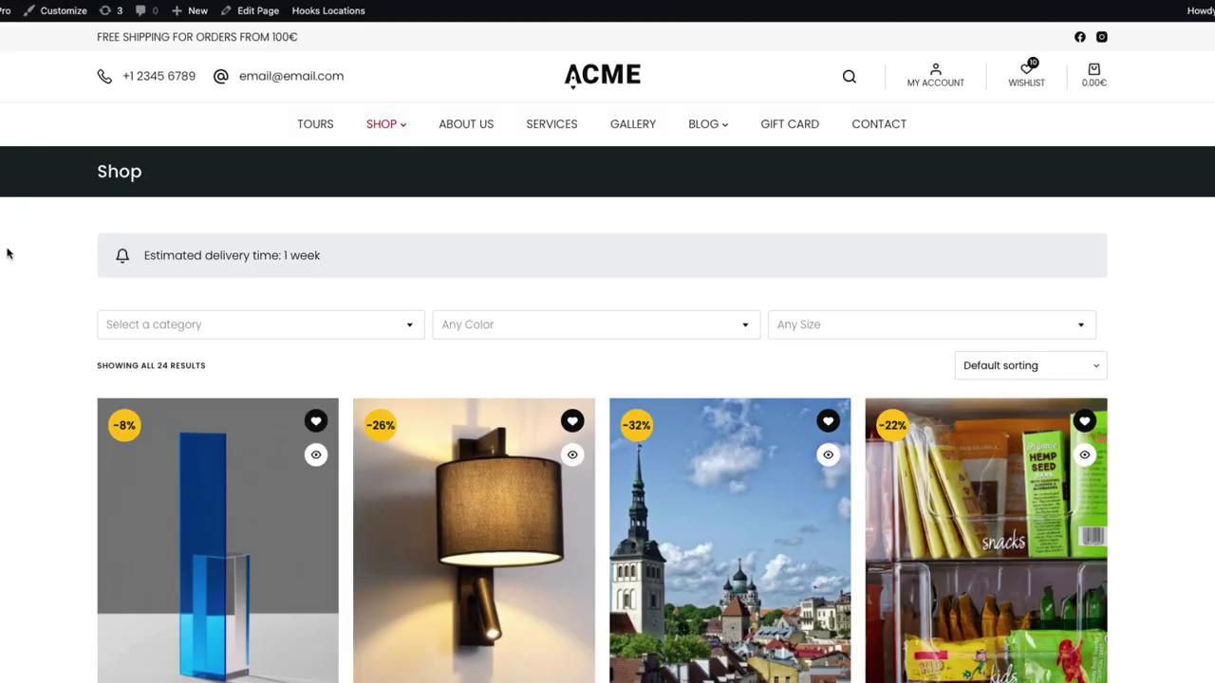
- Set Blue Umbral's quantity to 3 on the shop listing and add it to the cart
scroll(9, 252, "down", 3)
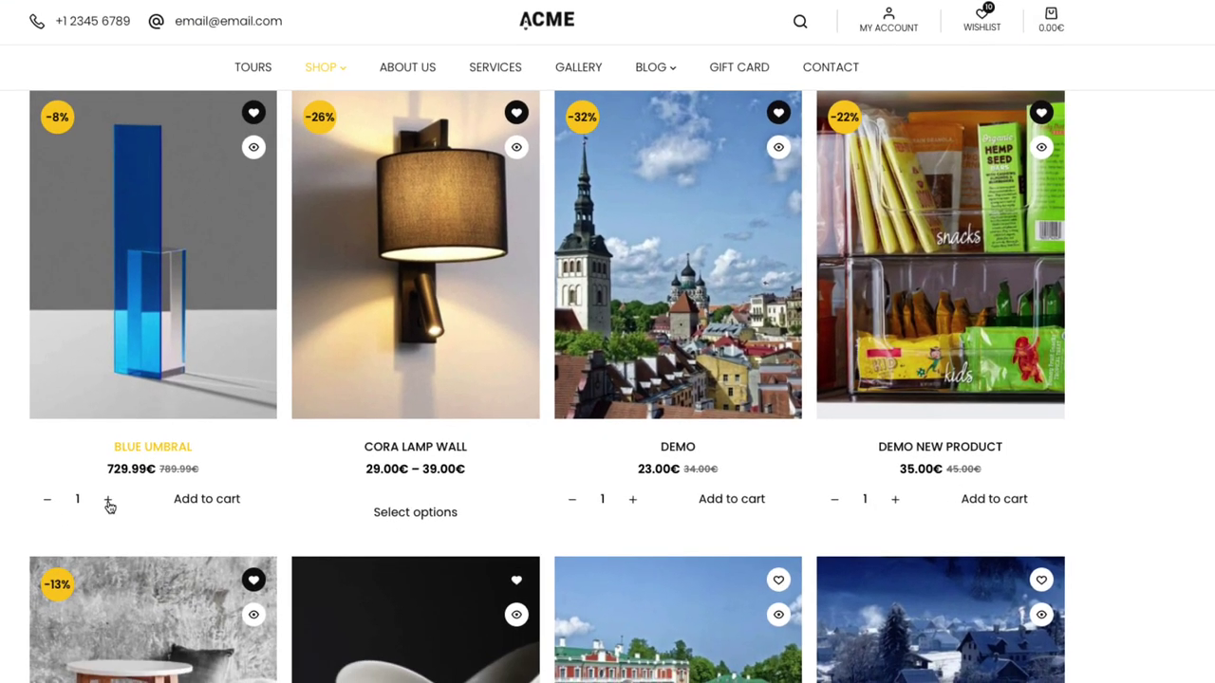
left_click(108, 503)
left_click(108, 503)
left_click(206, 500)
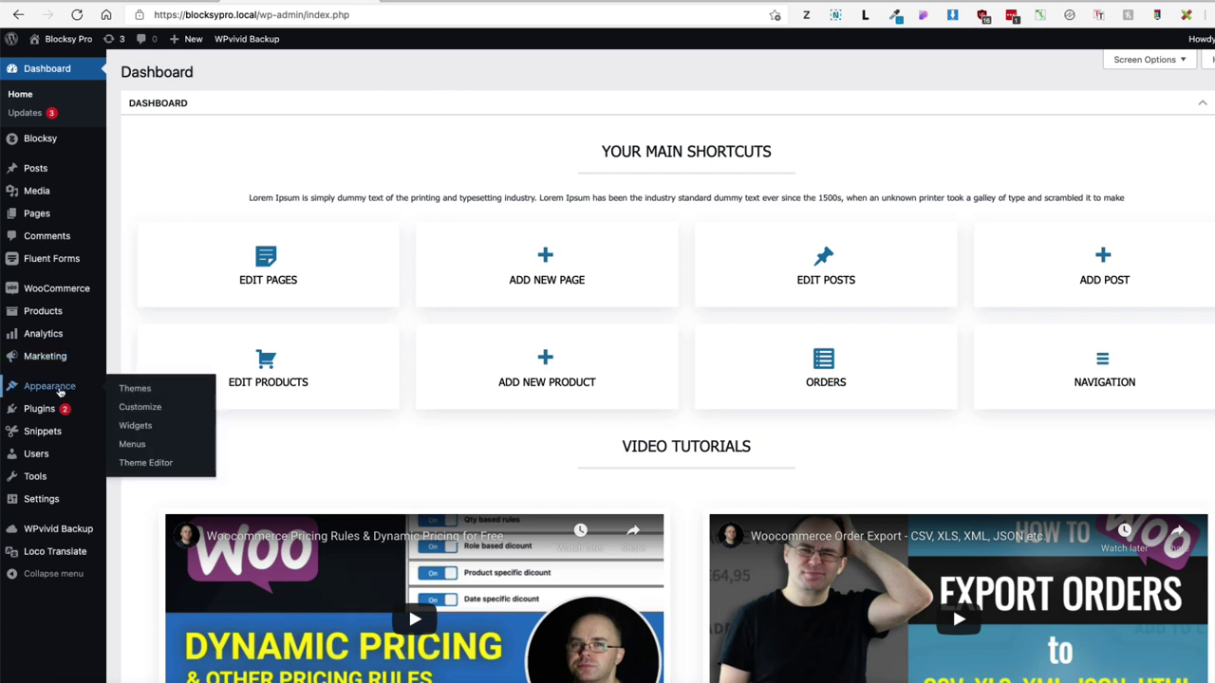
- Search Add Plugins for 'code snippets' and confirm Code Snippets is already active
mouse_move(53, 406)
left_click(141, 430)
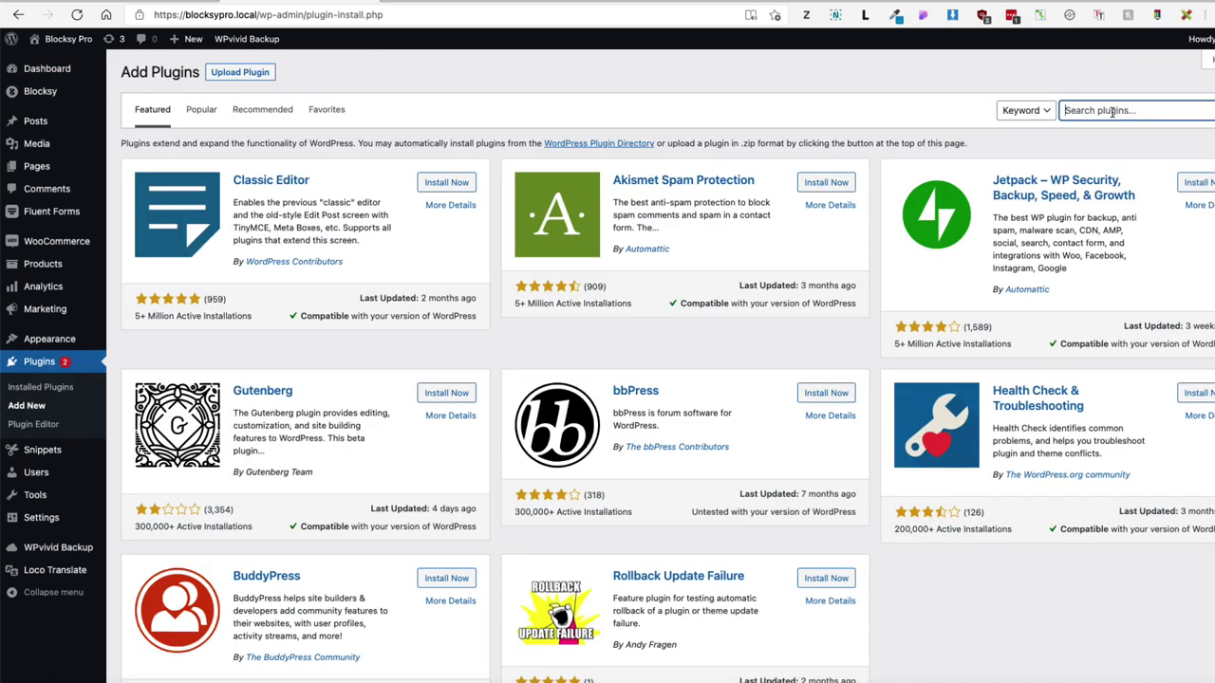
type("code snippets")
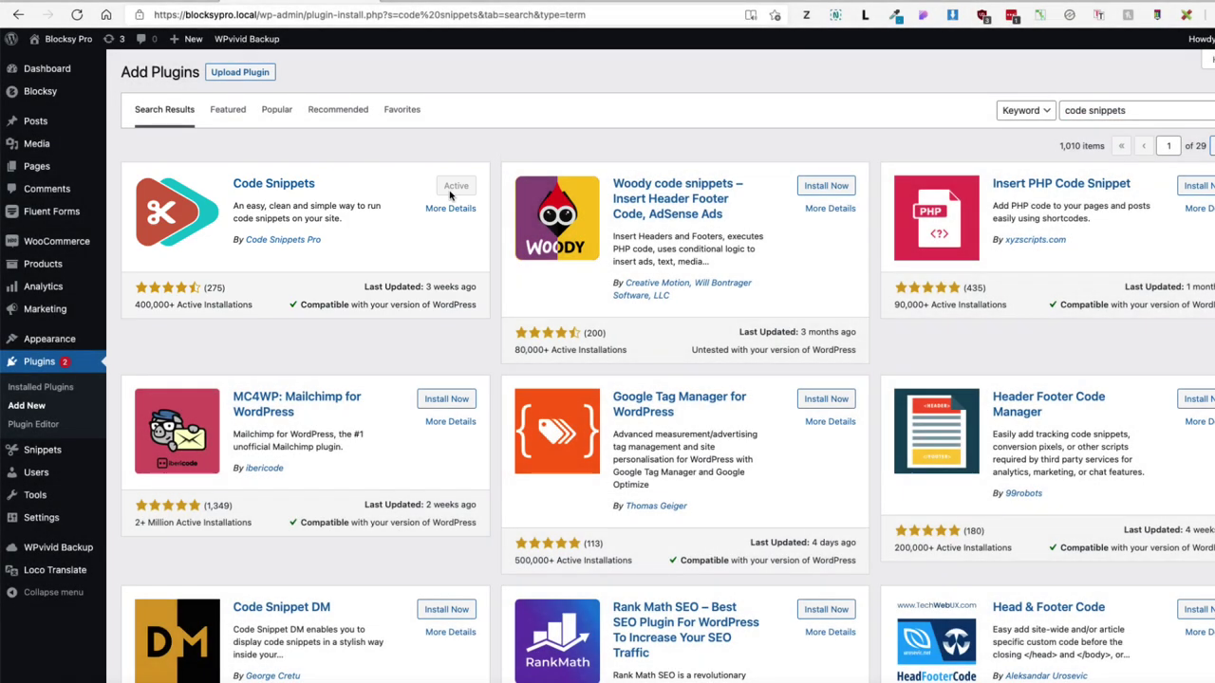
- Create a new snippet titled 'QTY selector on loop pages' containing the pasted quantity-input PHP code
mouse_move(47, 456)
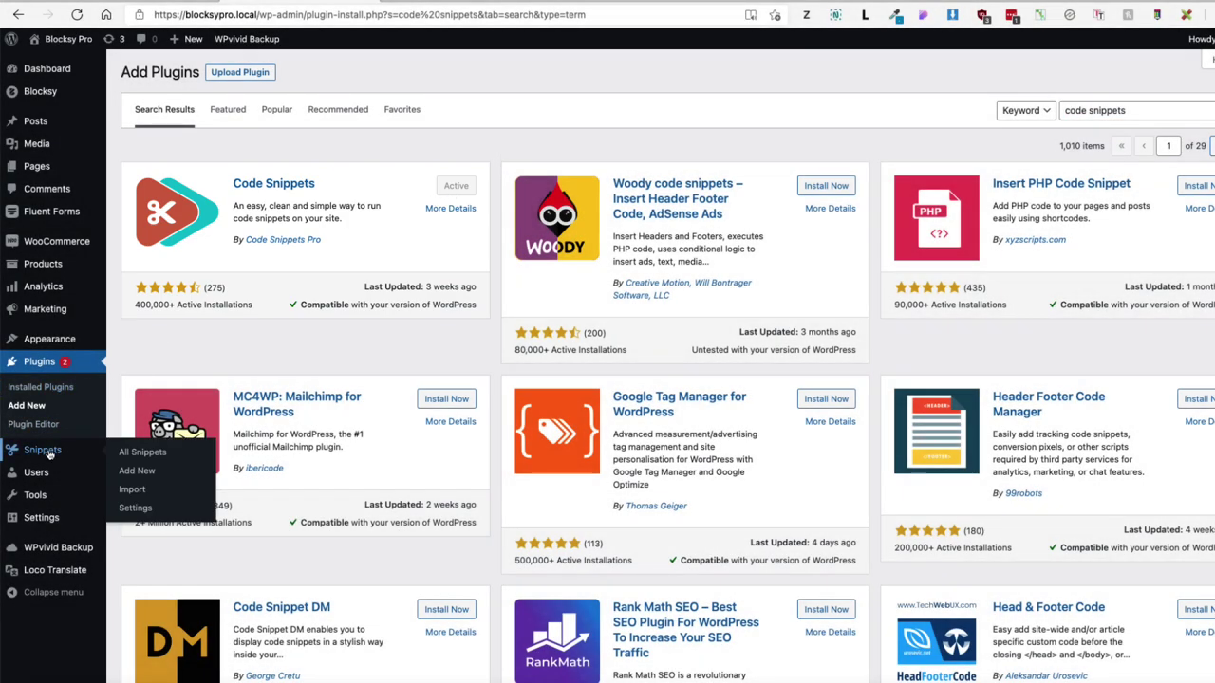
left_click(137, 471)
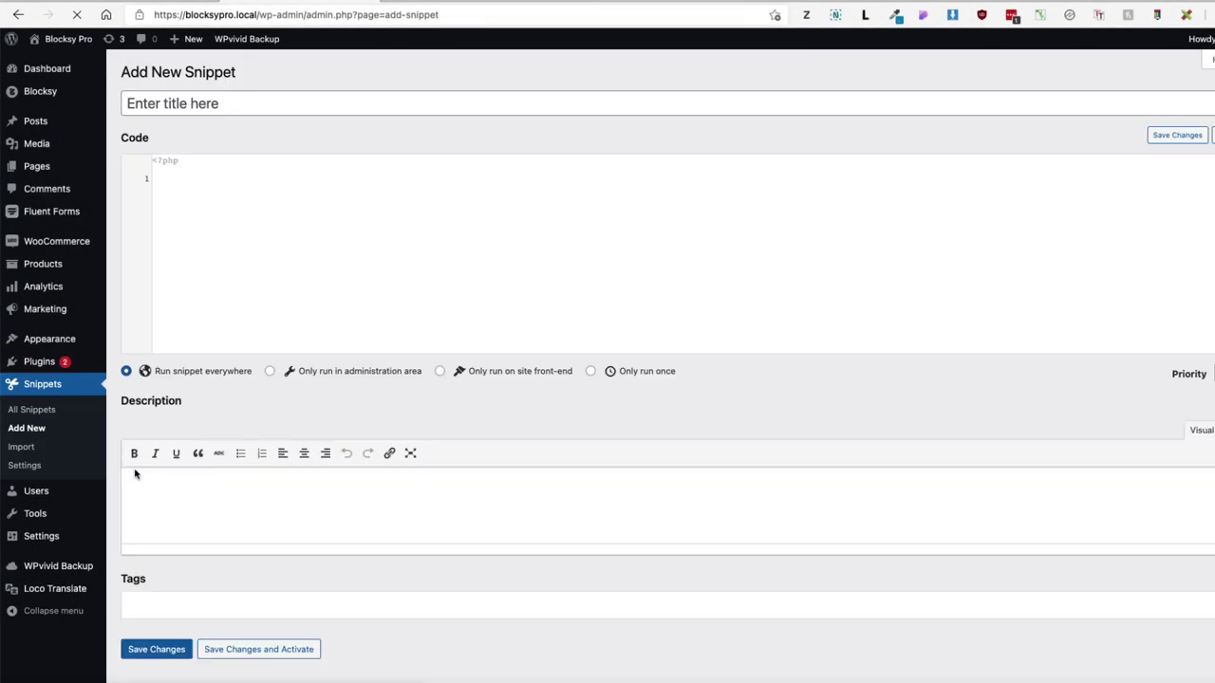
left_click(229, 104)
type("Q")
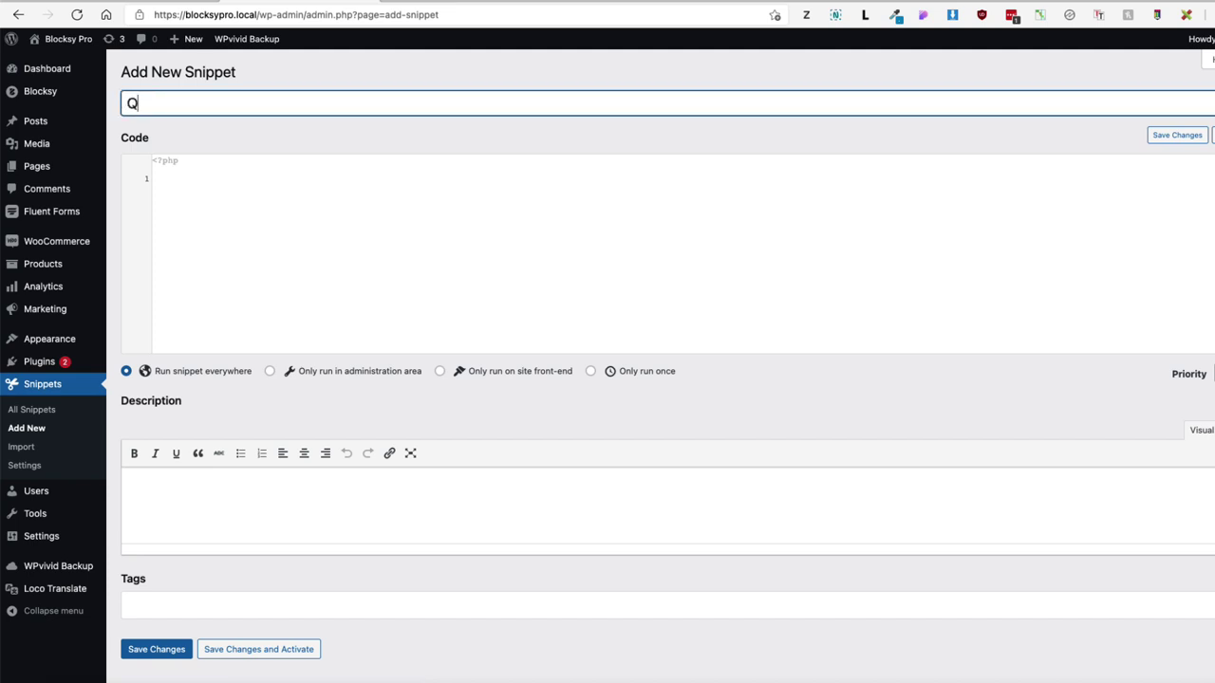
type("TY selector on loop pages")
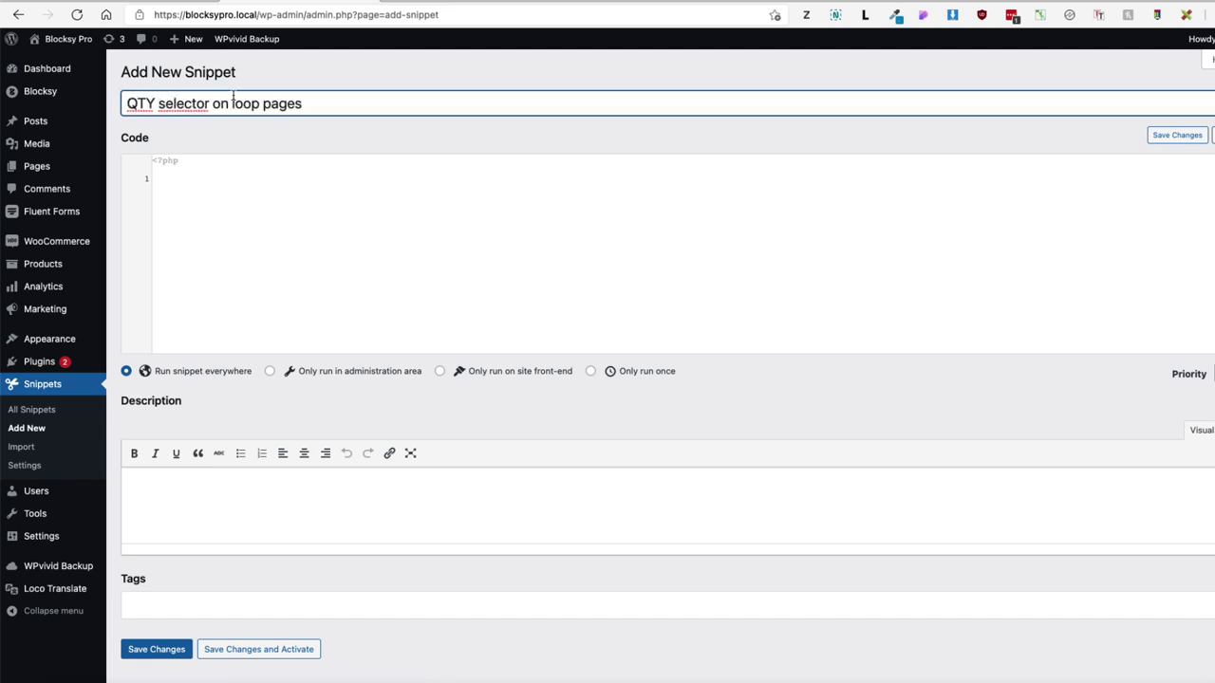
left_click(301, 193)
type("add_filter( 'woocommerce_loop_add_to_cart_link', 'quantity_inputs_for_woocommerce_loop_add_to_cart_link', 10, 2 ); function quantity_inputs_for_woocommerce_loop_add_to_cart_link( $html, $product ) { \tif ( $product && $product->is_type( 'simple' ) && $product->is_purchasable() && $product->is_in_stock() && ! $product->is_sold_individually() ) { \t\t$html = wc_get_template_html( 'single-product/add-to-cart/simple.php' ); \t} \treturn $html; }")
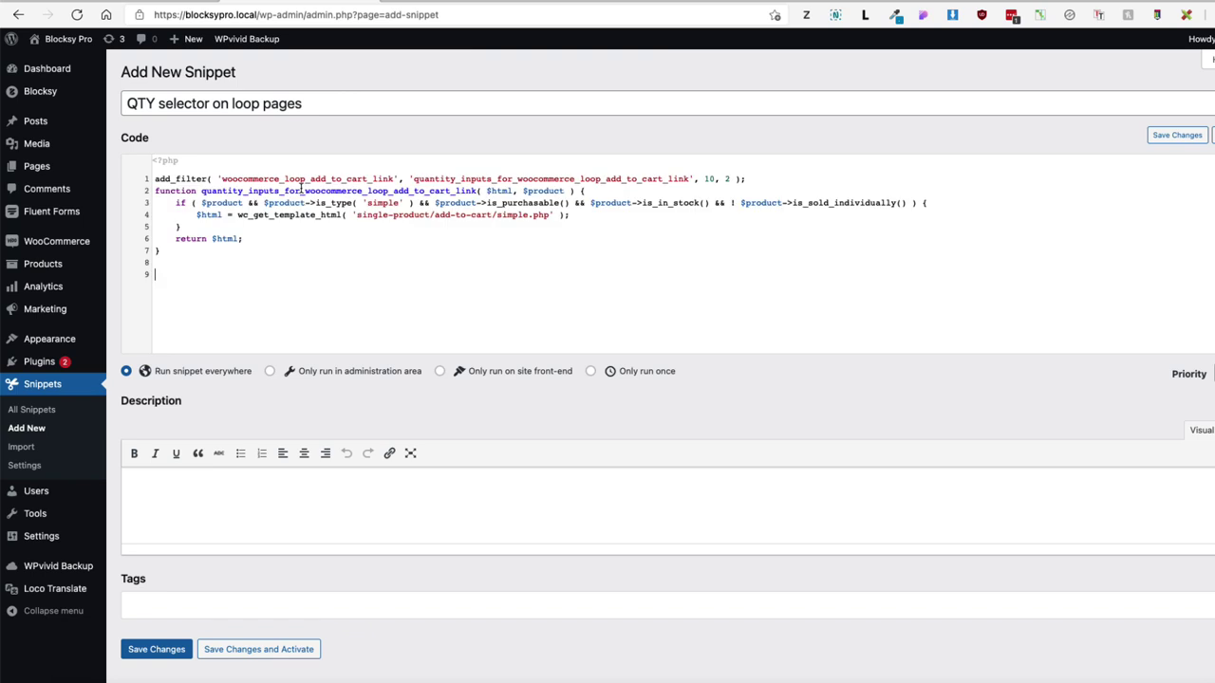
key("BackSpace")
key("BackSpace")
- Set the snippet to run only on the site front-end, then save and activate it
left_click(537, 400)
left_click(468, 371)
left_click(246, 652)
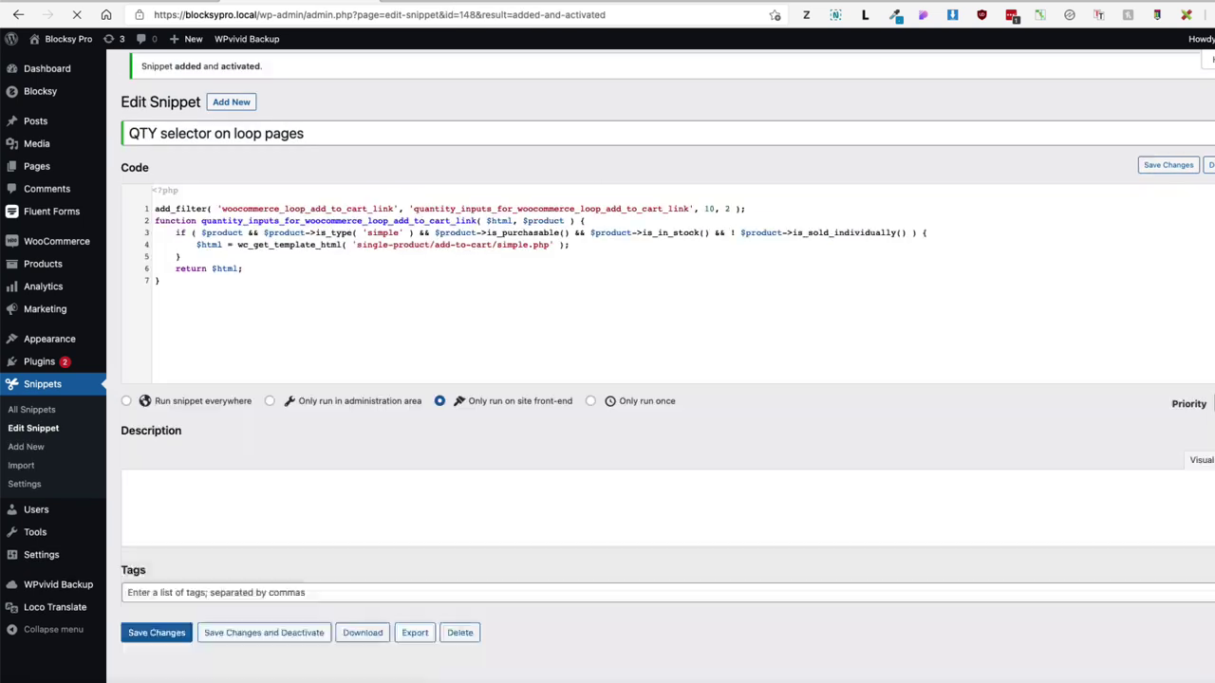
left_click(68, 38)
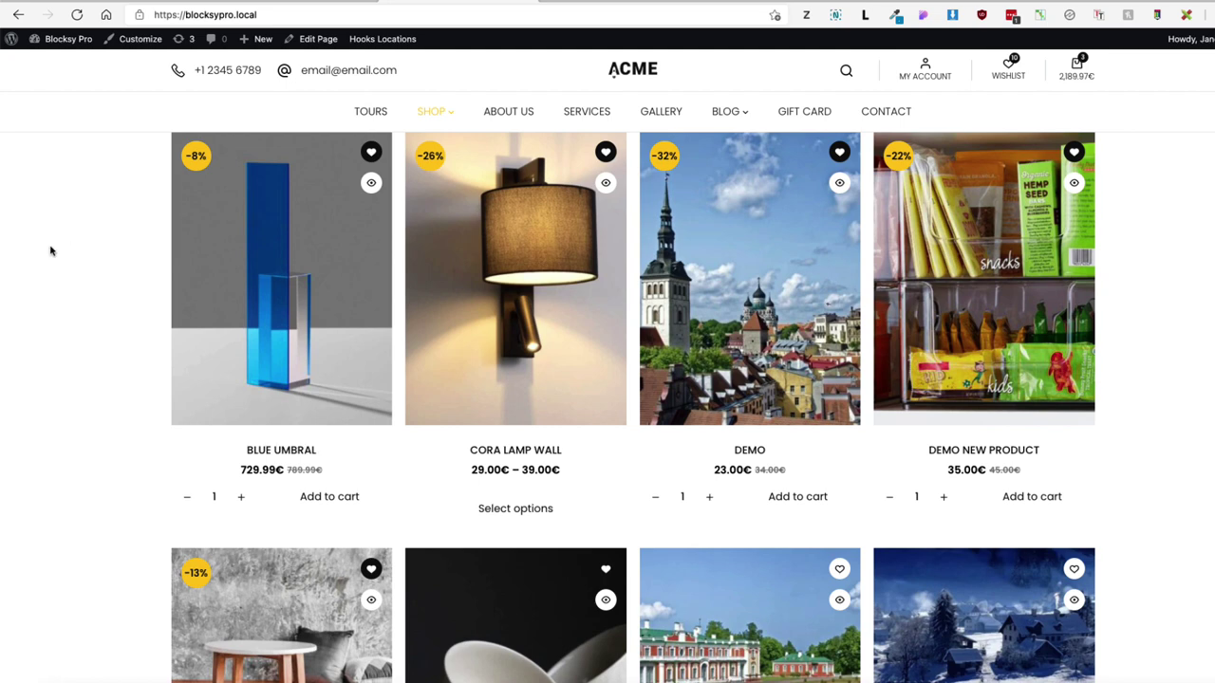
- Launch the Customizer from the shop page's admin bar, landing on Product Archives settings
scroll(102, 368, "up", 1)
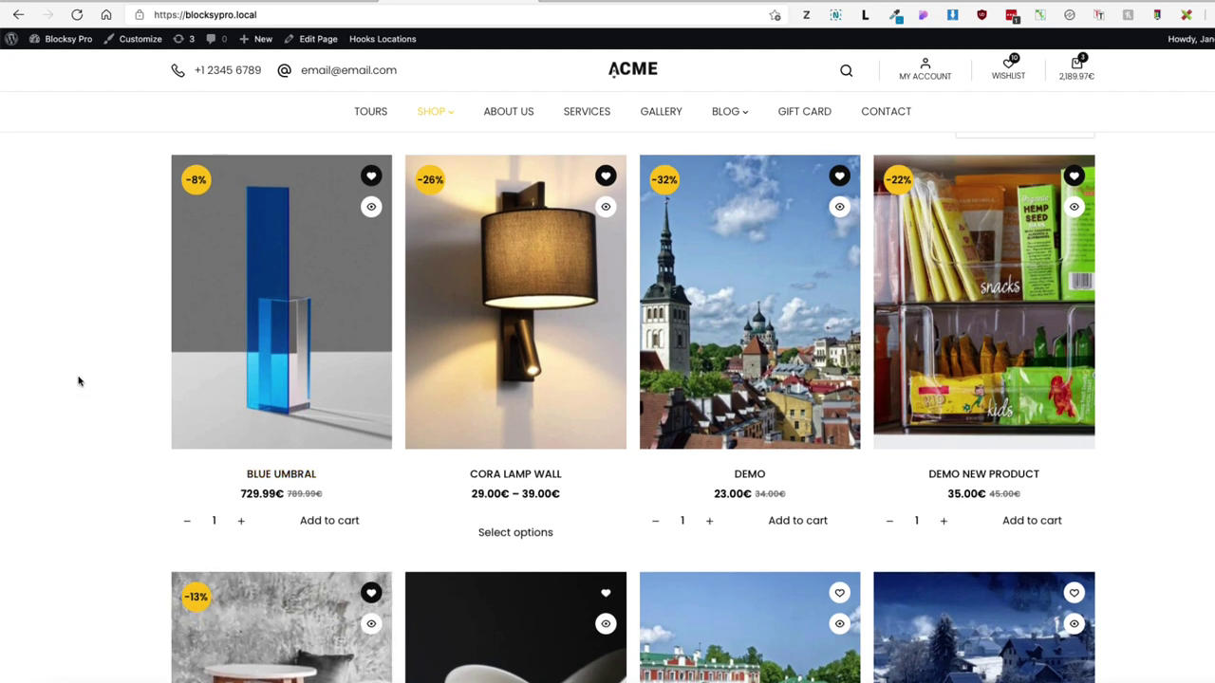
left_click(132, 40)
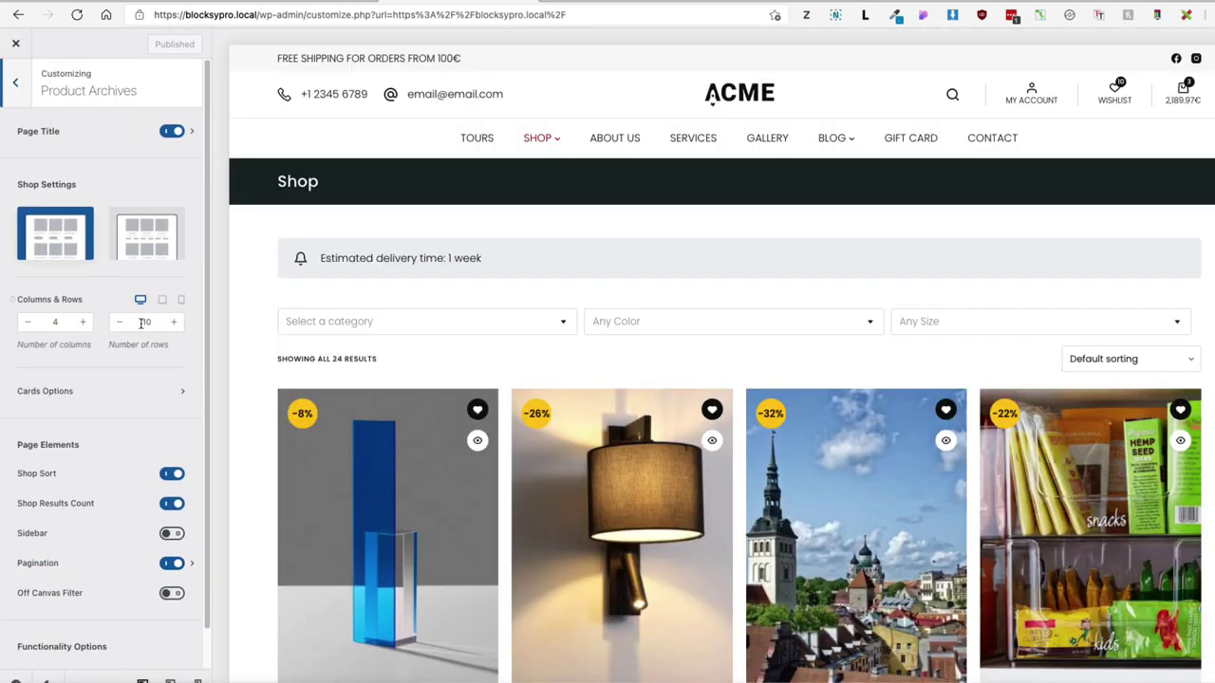
- Switch product archive cards to the Type 2 layout and check the preview's quantity selectors
left_click(145, 232)
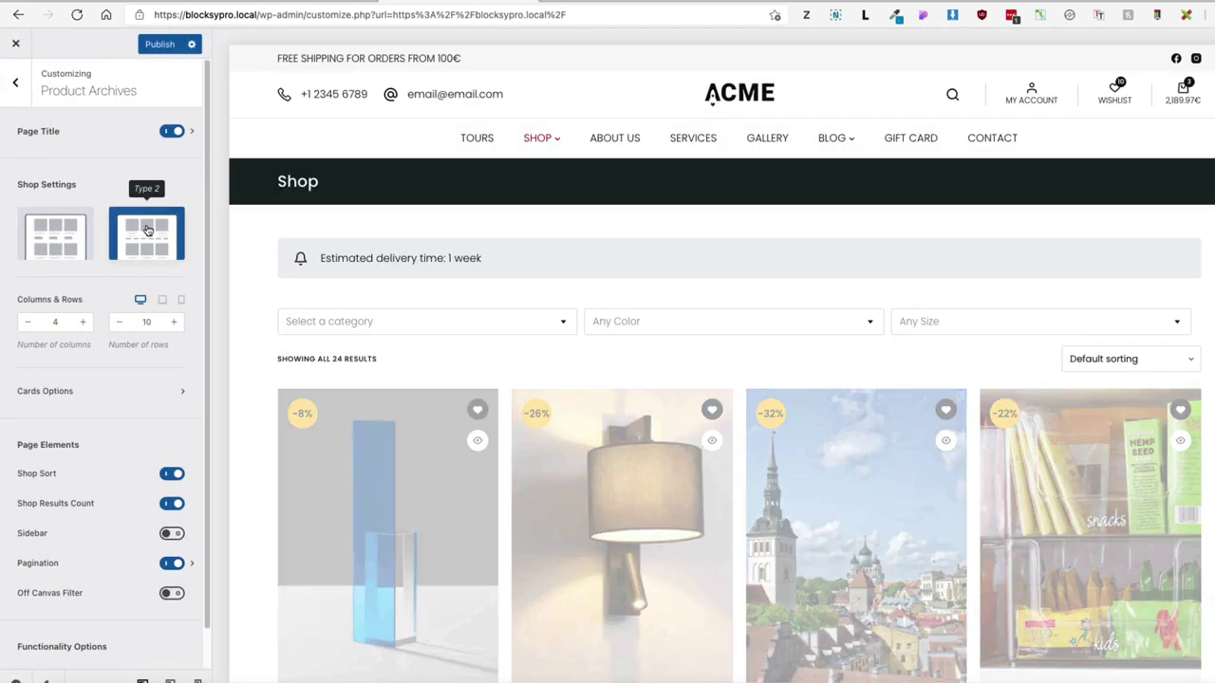
scroll(434, 323, "down", 3)
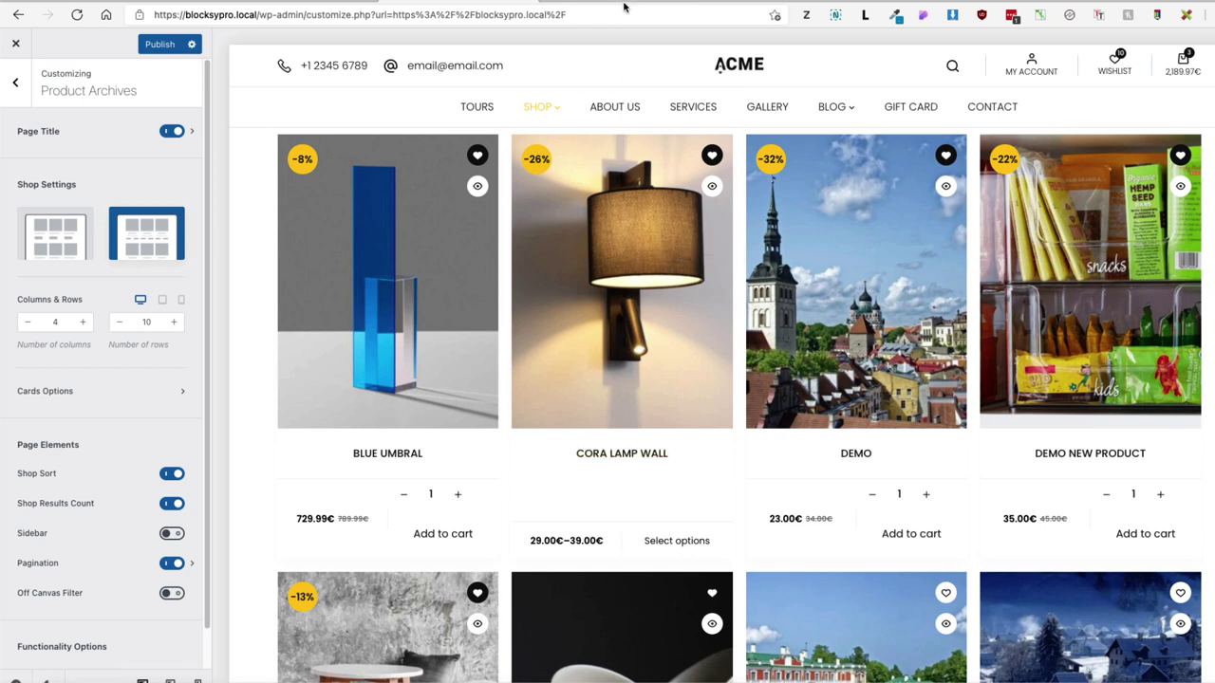
- Turn on the QTY selection snippet on the Kadence test site
left_click(743, 1)
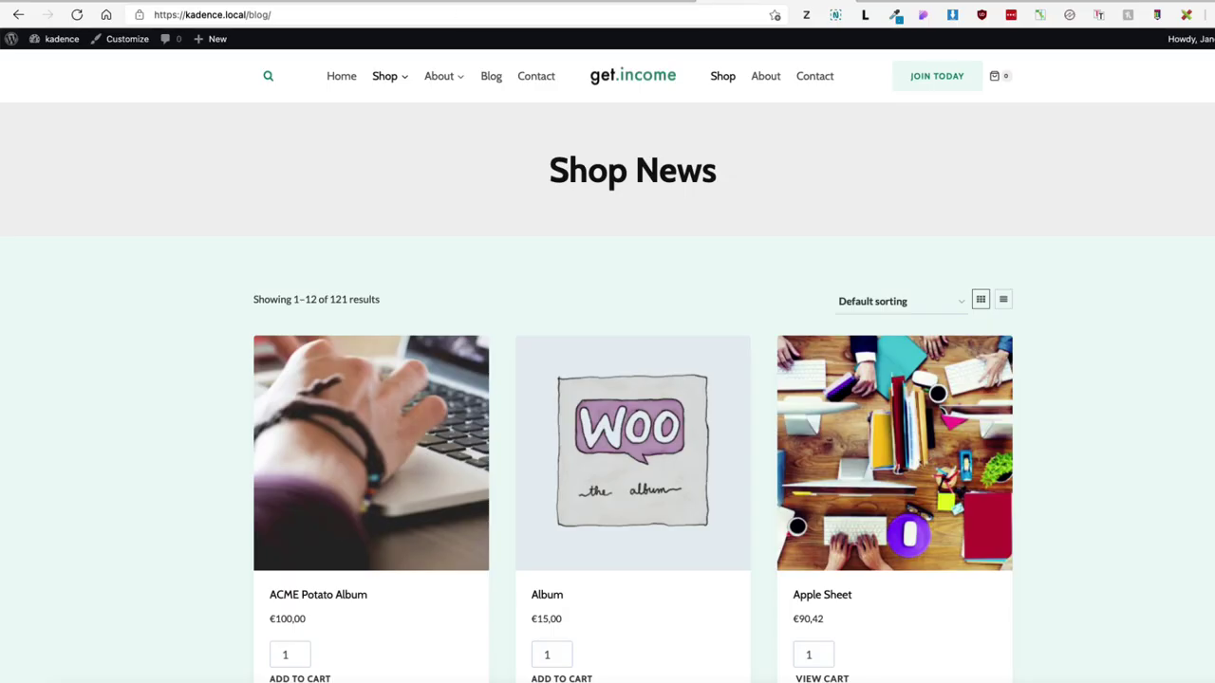
left_click(615, 1)
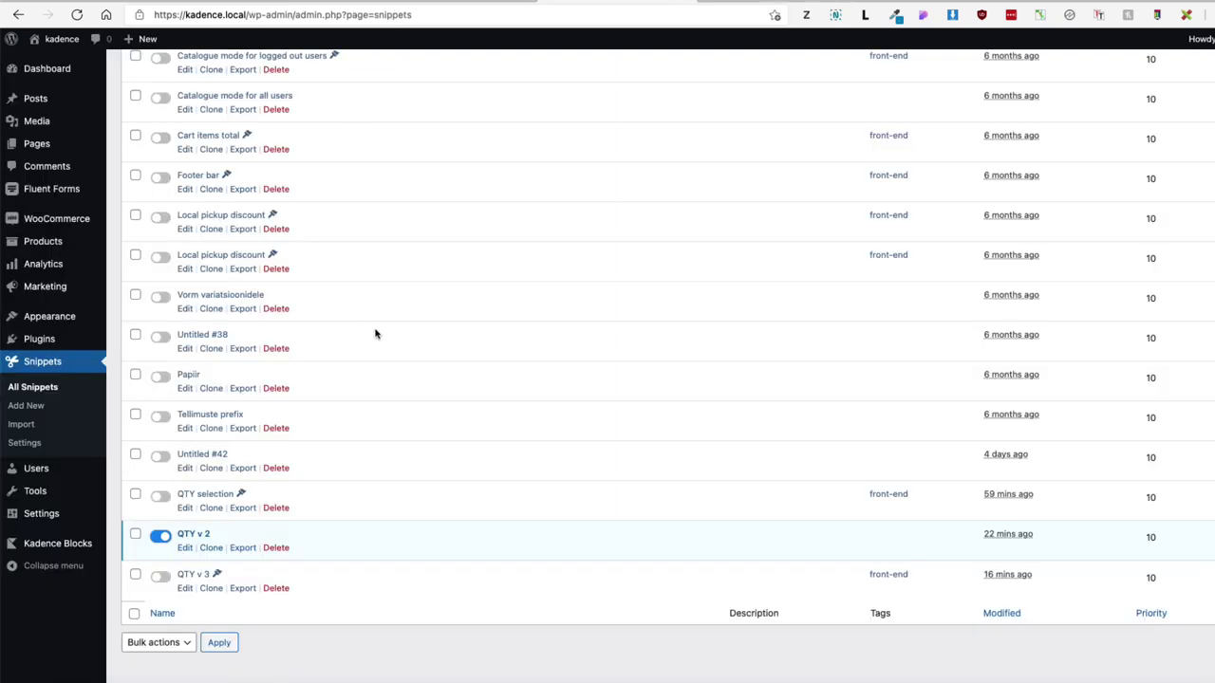
left_click(160, 497)
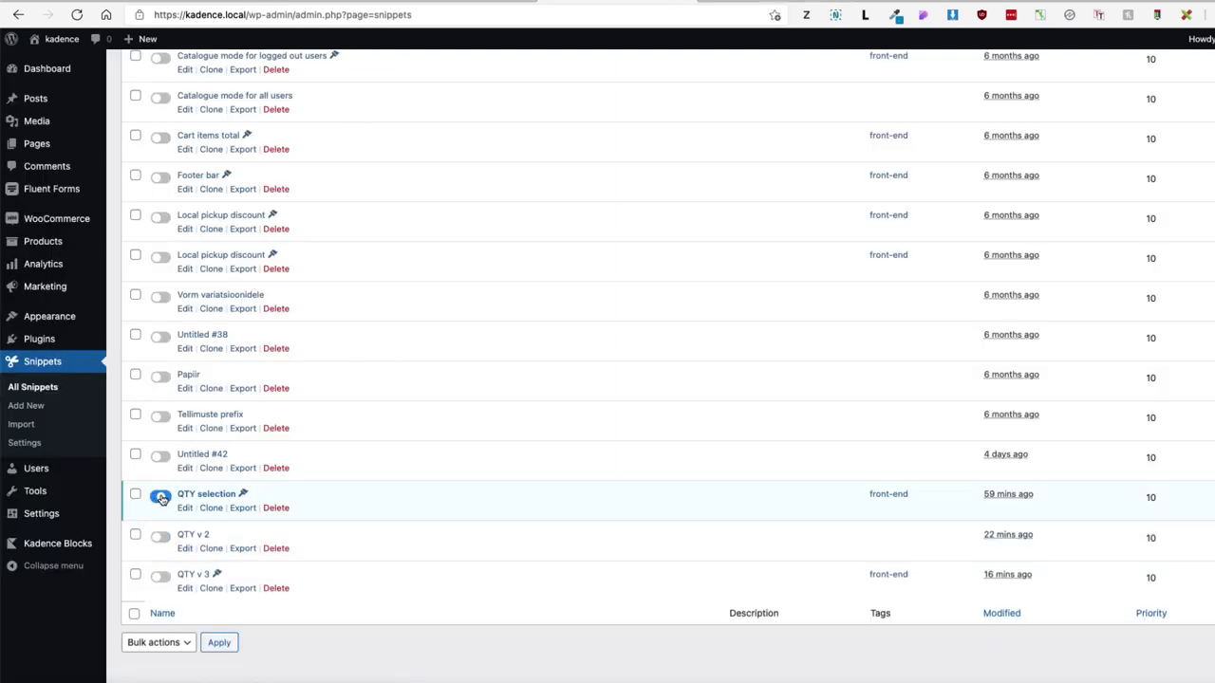
- Reload the Kadence shop and add three ACME Potato Album copies to the cart
left_click(743, 2)
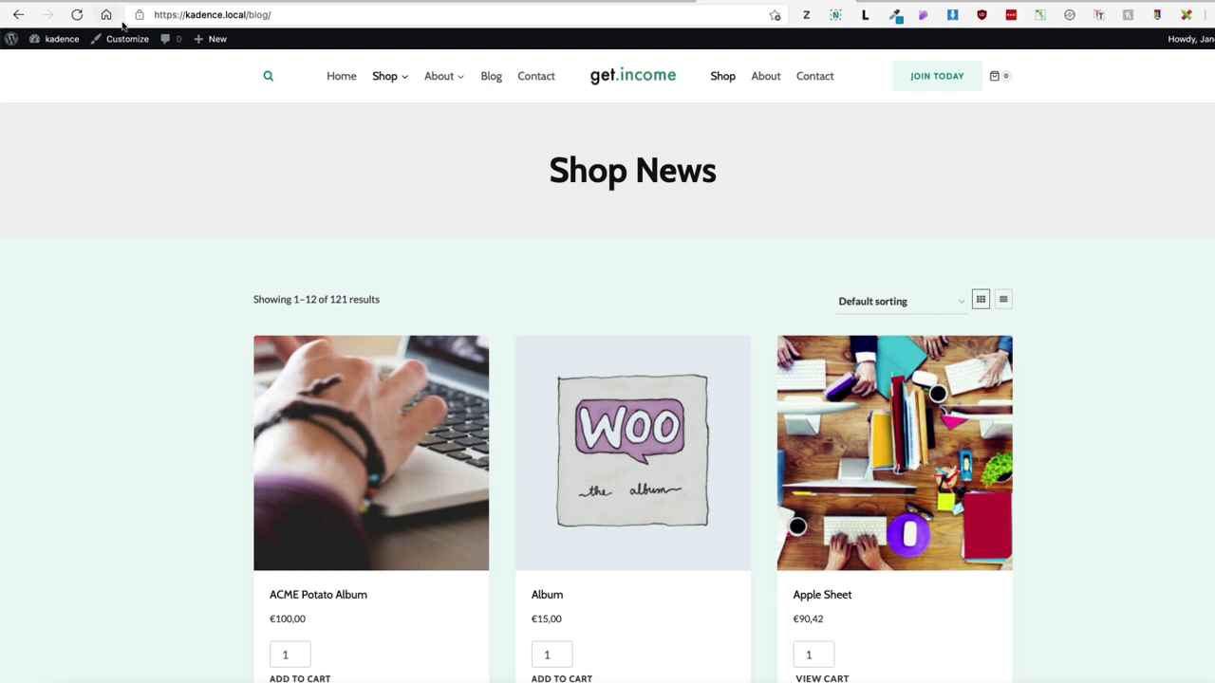
left_click(78, 15)
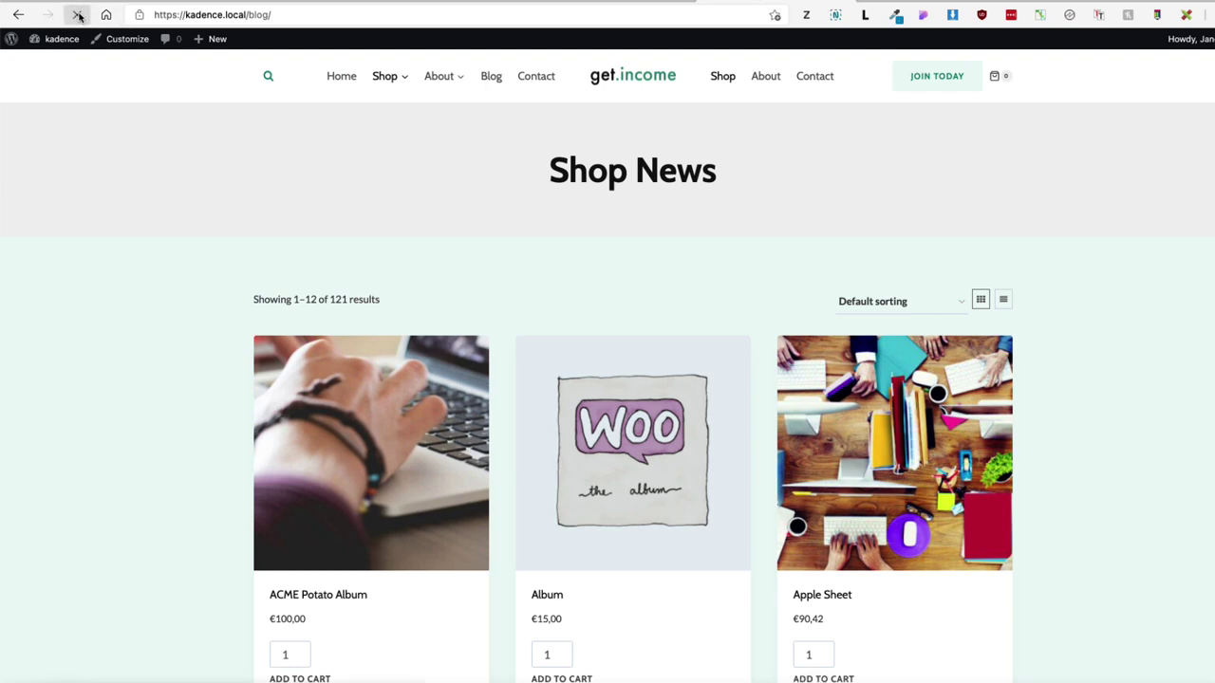
scroll(161, 404, "down", 3)
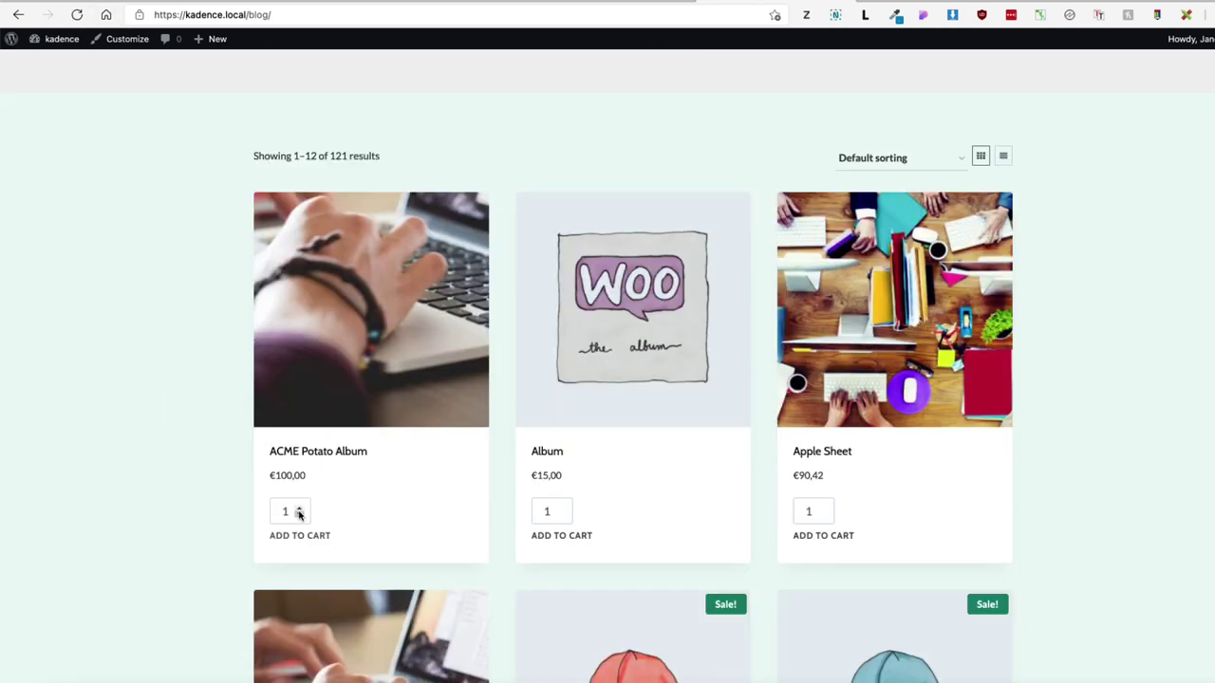
left_click(299, 510)
left_click(299, 509)
left_click(299, 536)
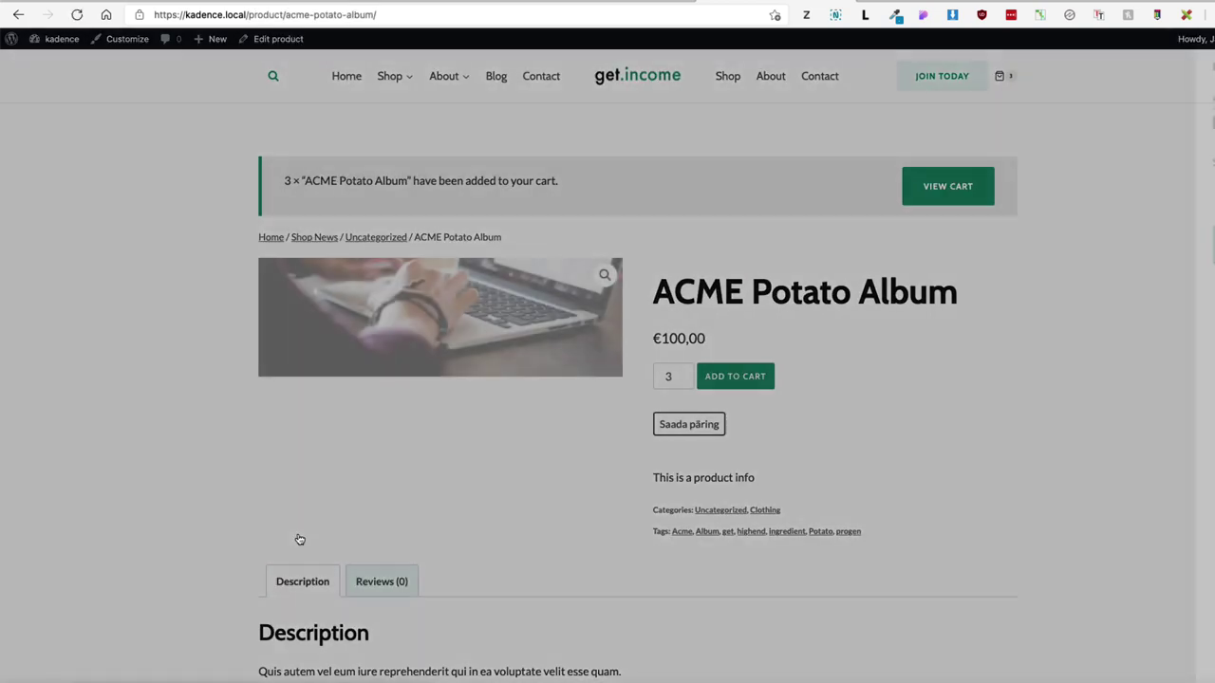
key("Escape")
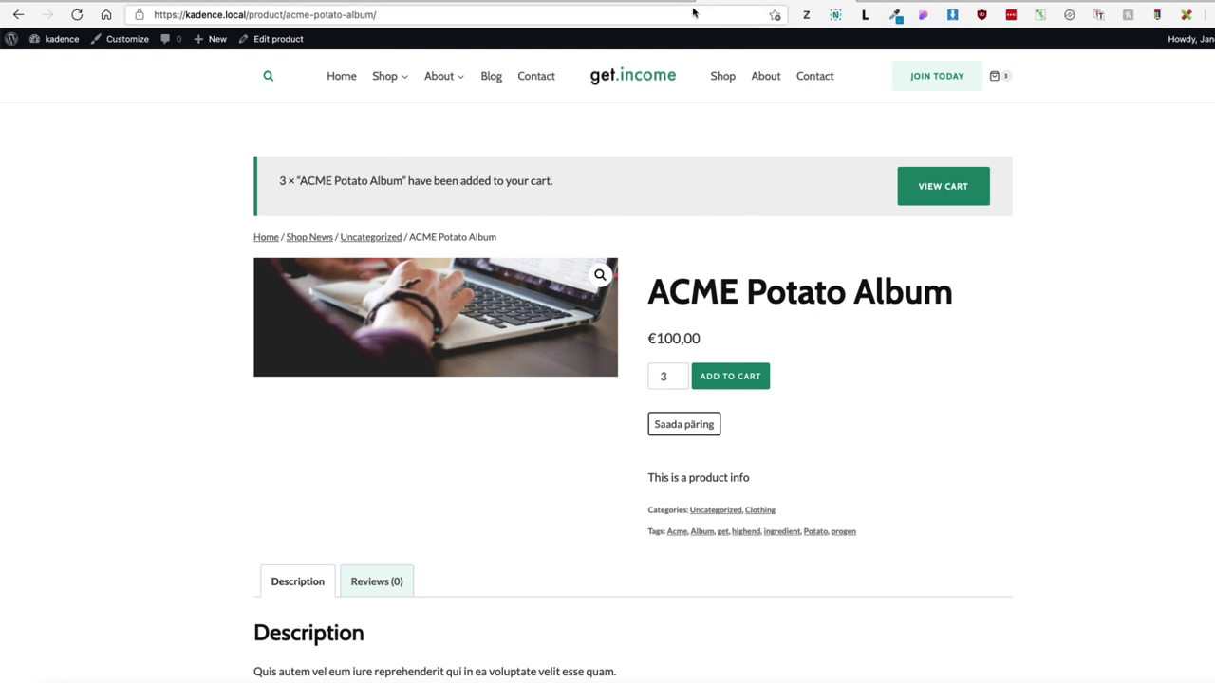
key("ctrl+Tab")
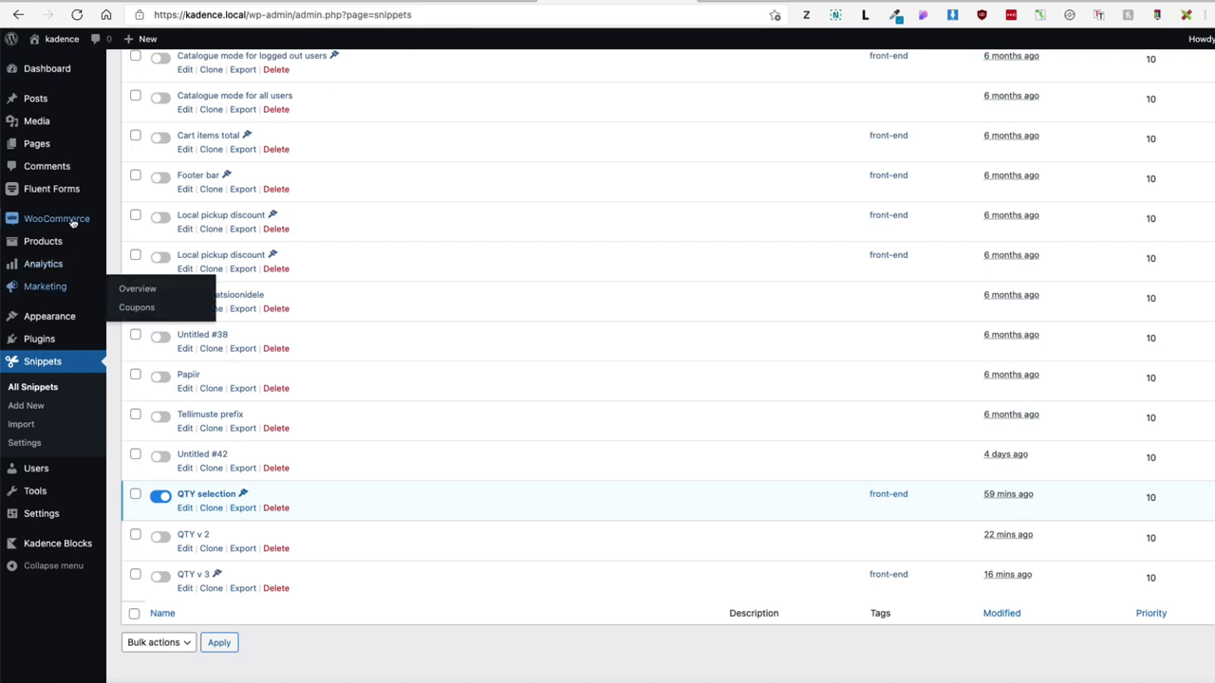
- Activate the Astra theme from the installed themes and open the shop listing
mouse_move(70, 328)
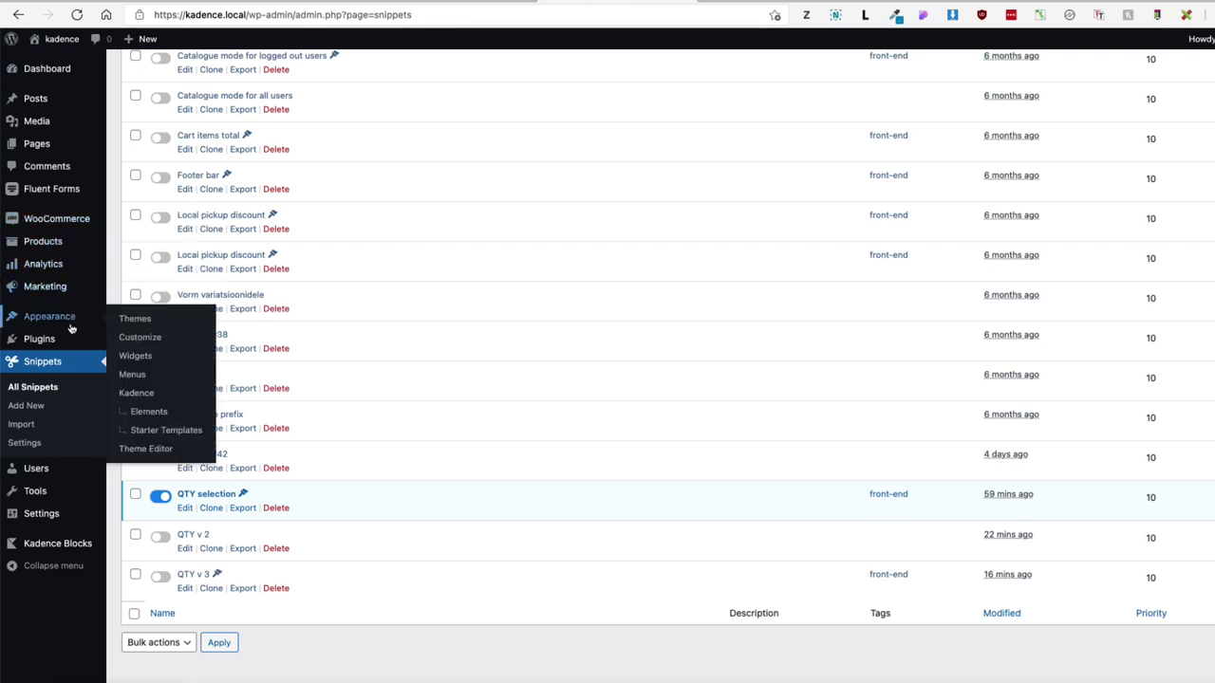
left_click(135, 319)
left_click(510, 305)
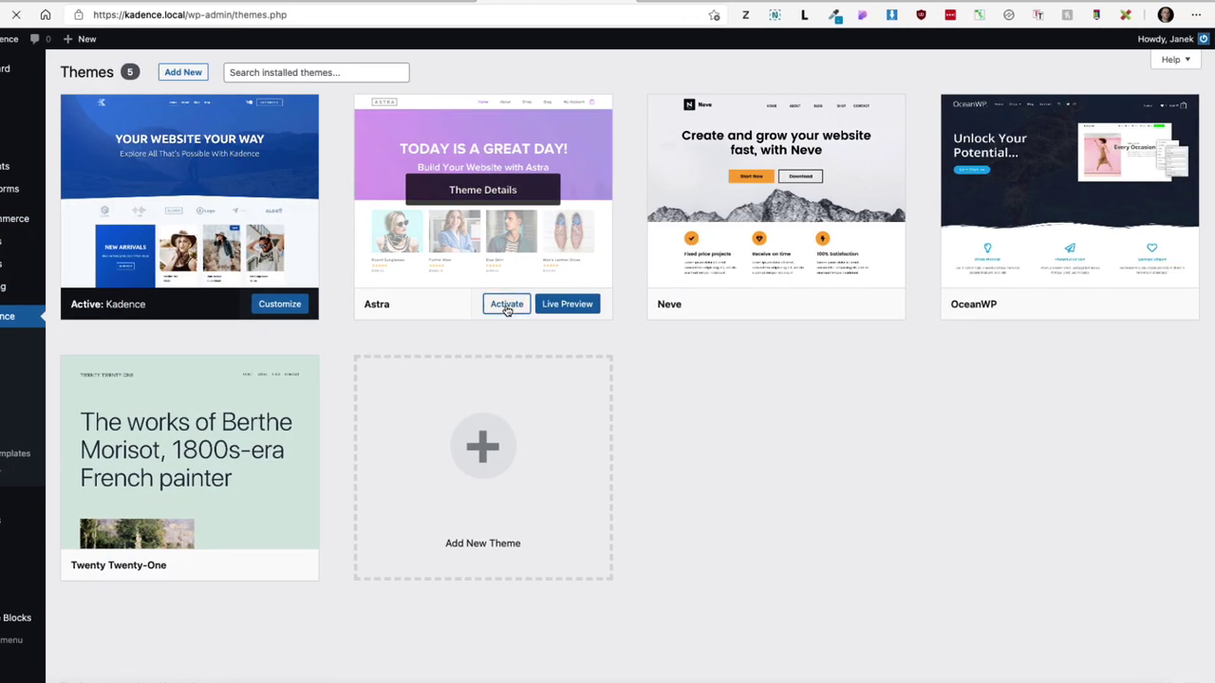
key("ctrl+shift+Tab")
left_click(676, 84)
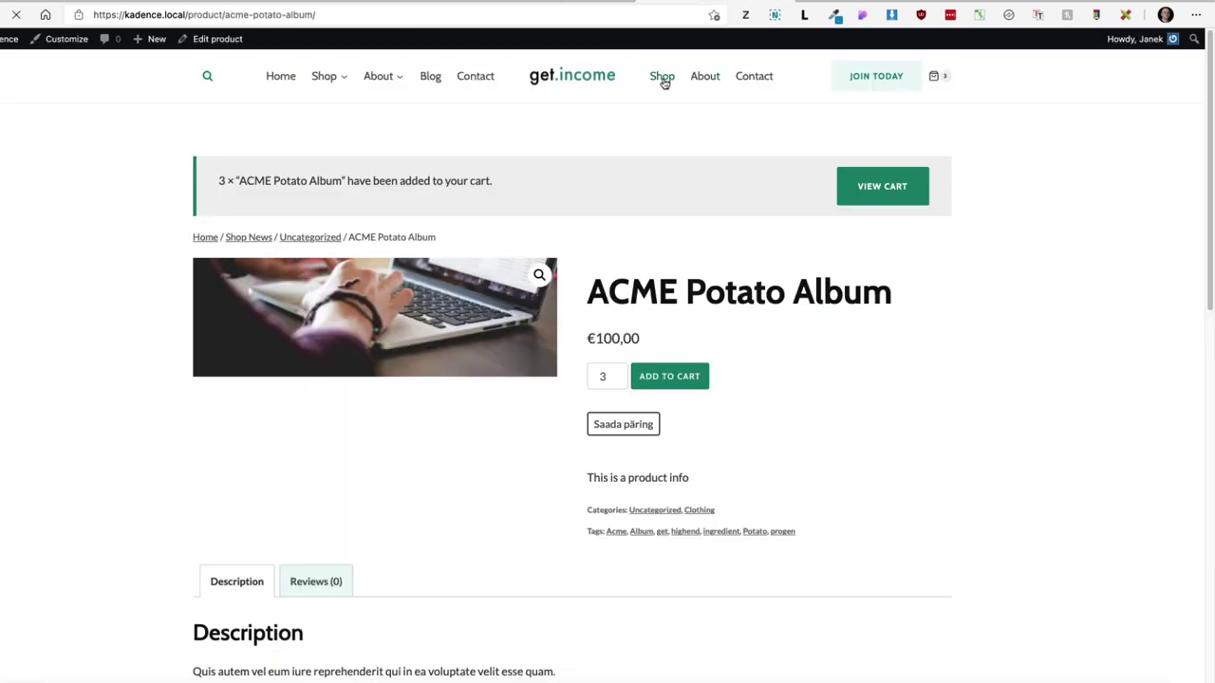
- Set Apple Sheet's quantity to 3 on the shop listing and add it to the cart
left_click(200, 527)
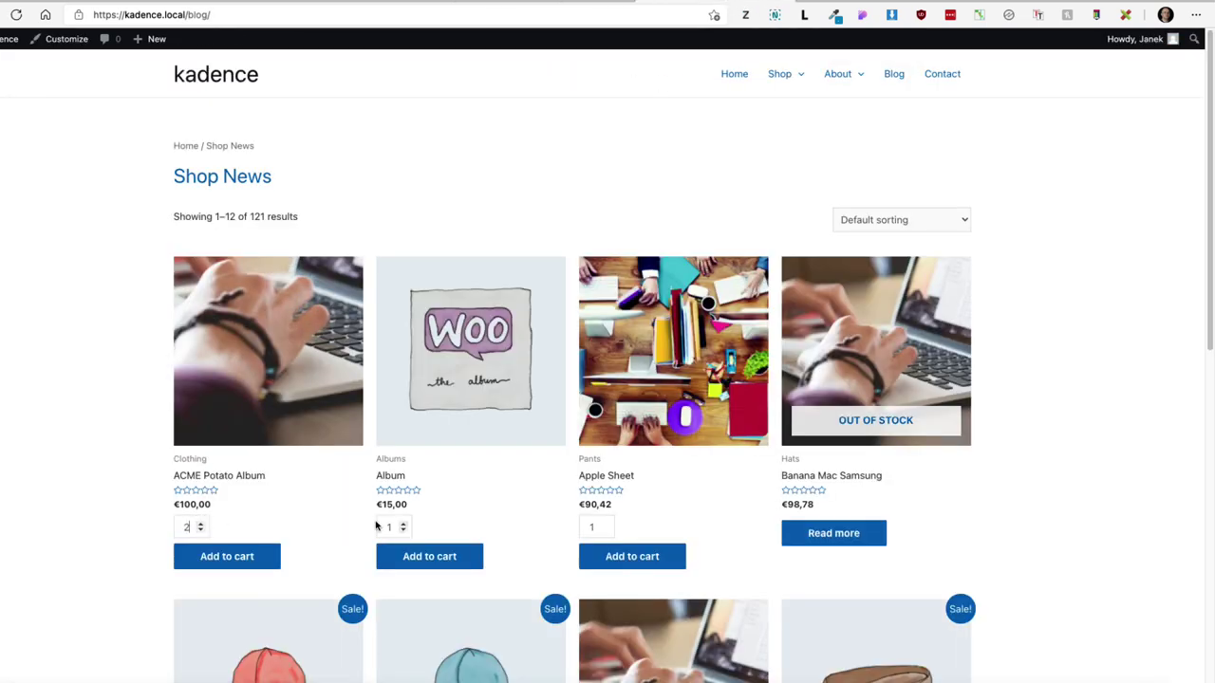
left_click(606, 526)
left_click(607, 528)
left_click(619, 562)
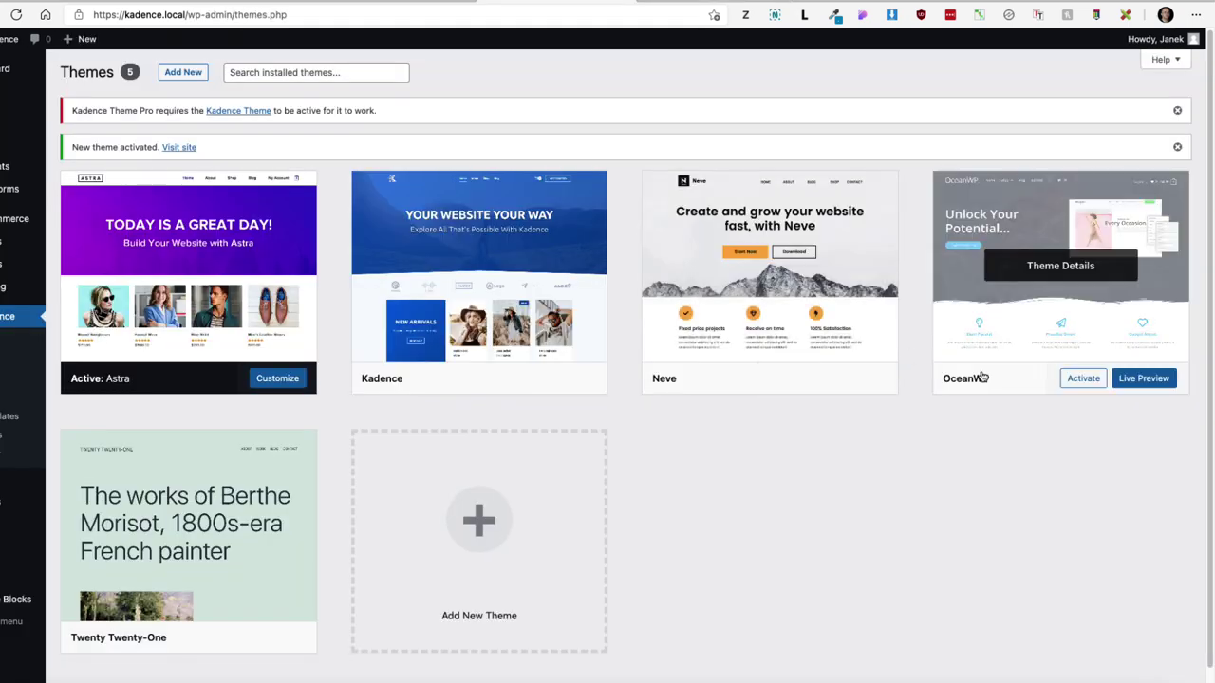
- Activate OceanWP and add three ACME Potato Albums from the shop listing
left_click(1076, 380)
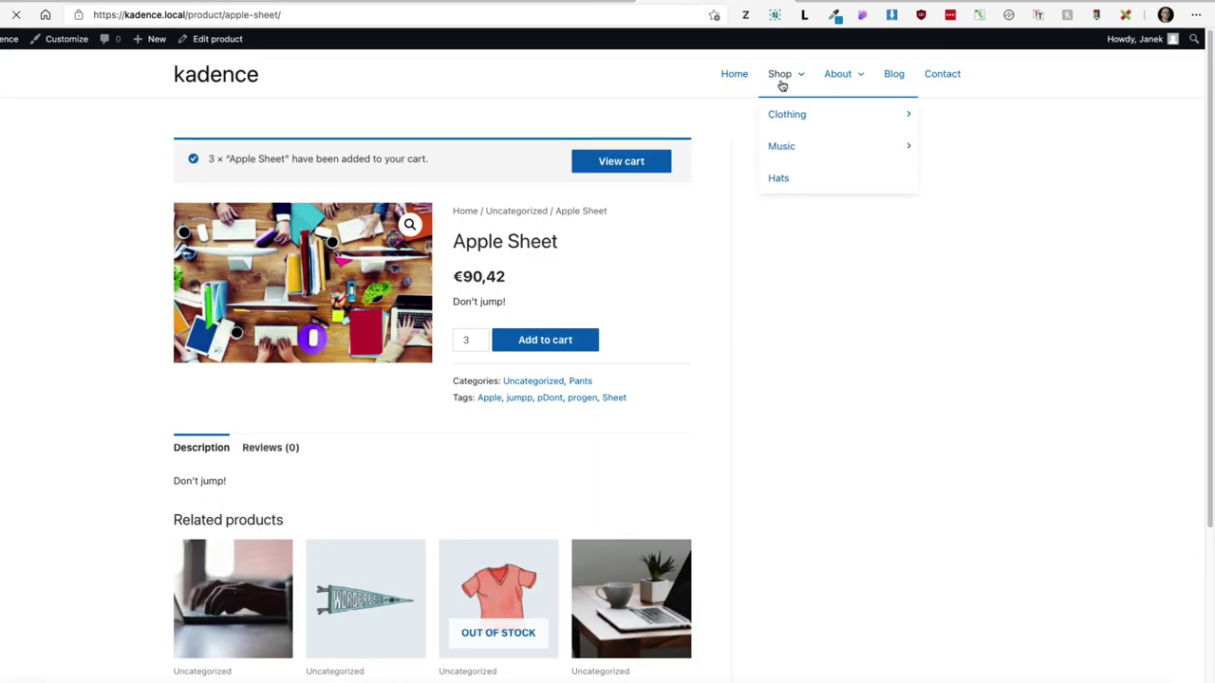
left_click(782, 86)
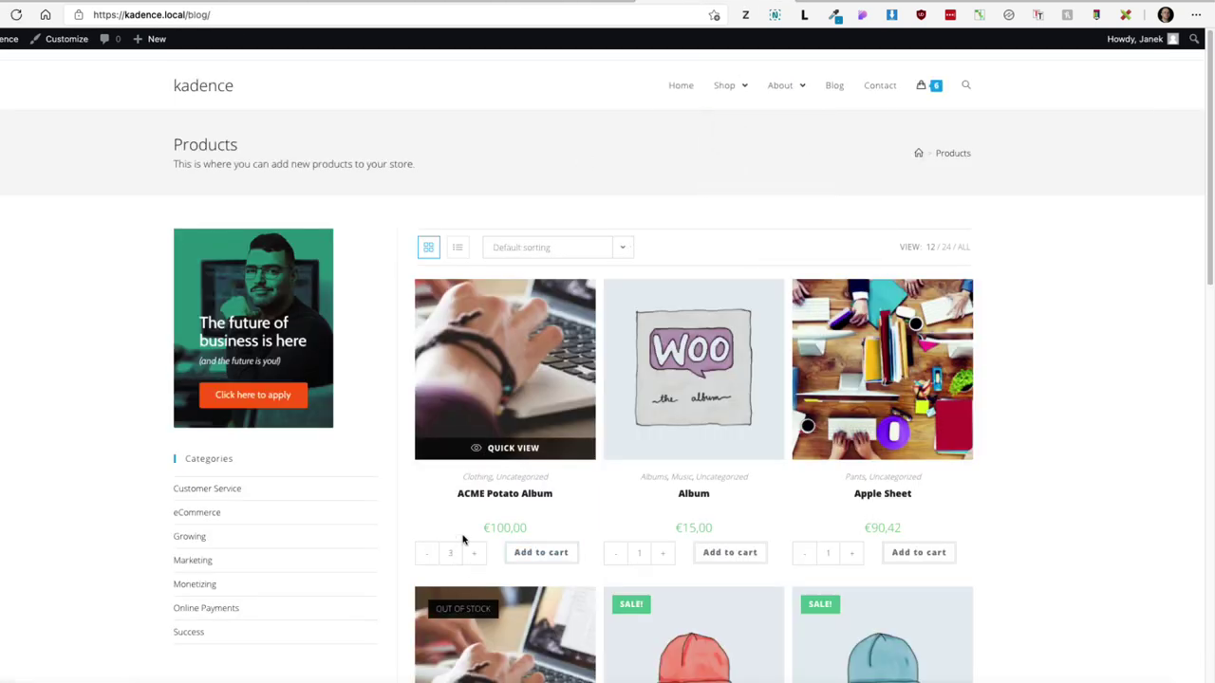
left_click(539, 552)
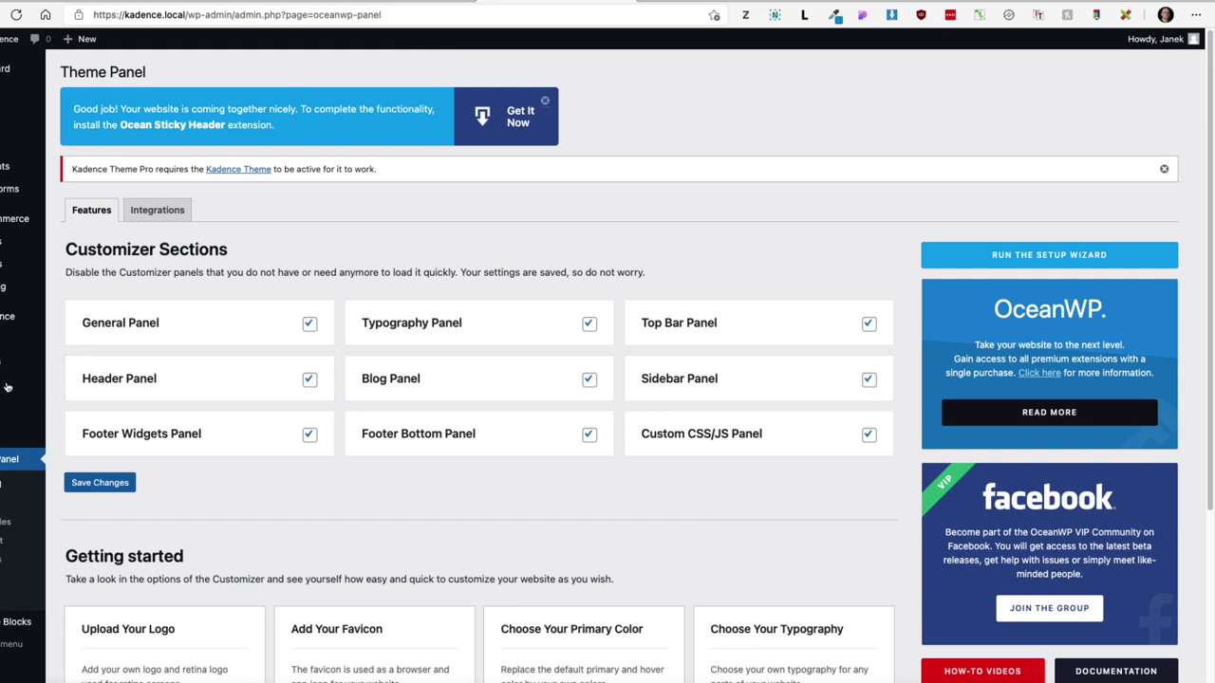
- Turn off QTY selection, then save and activate QTY v 2 for the front-end only
mouse_move(8, 385)
left_click(71, 365)
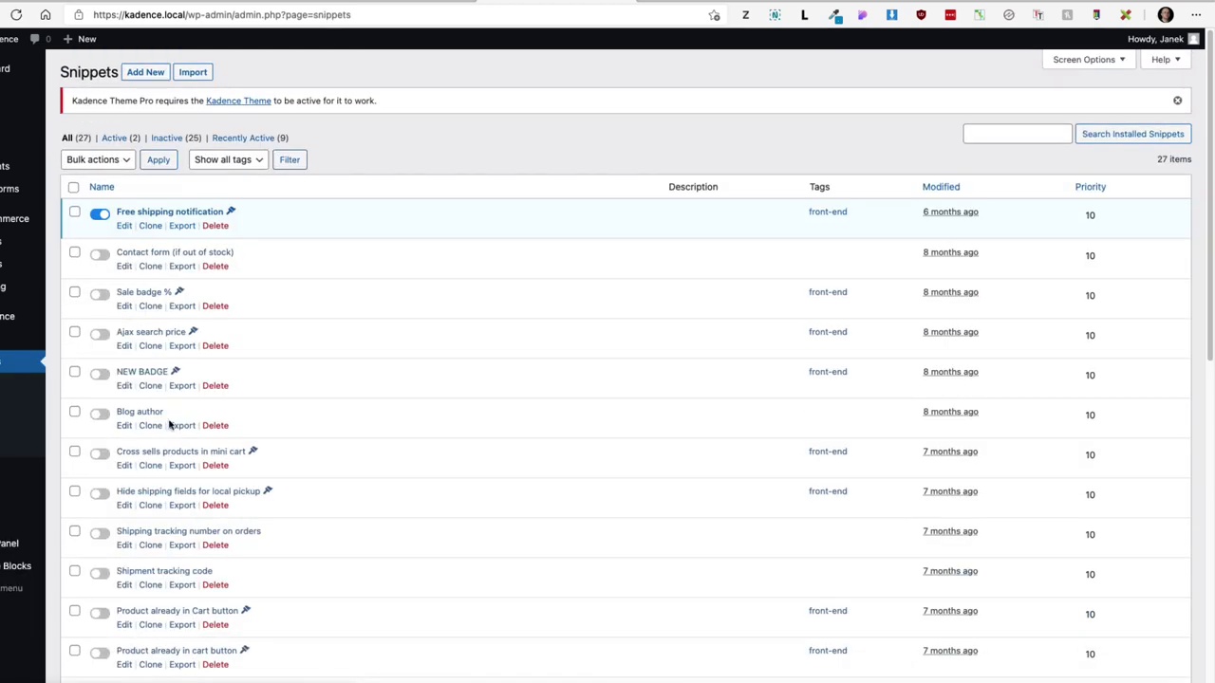
scroll(305, 465, "down", 10)
left_click(101, 495)
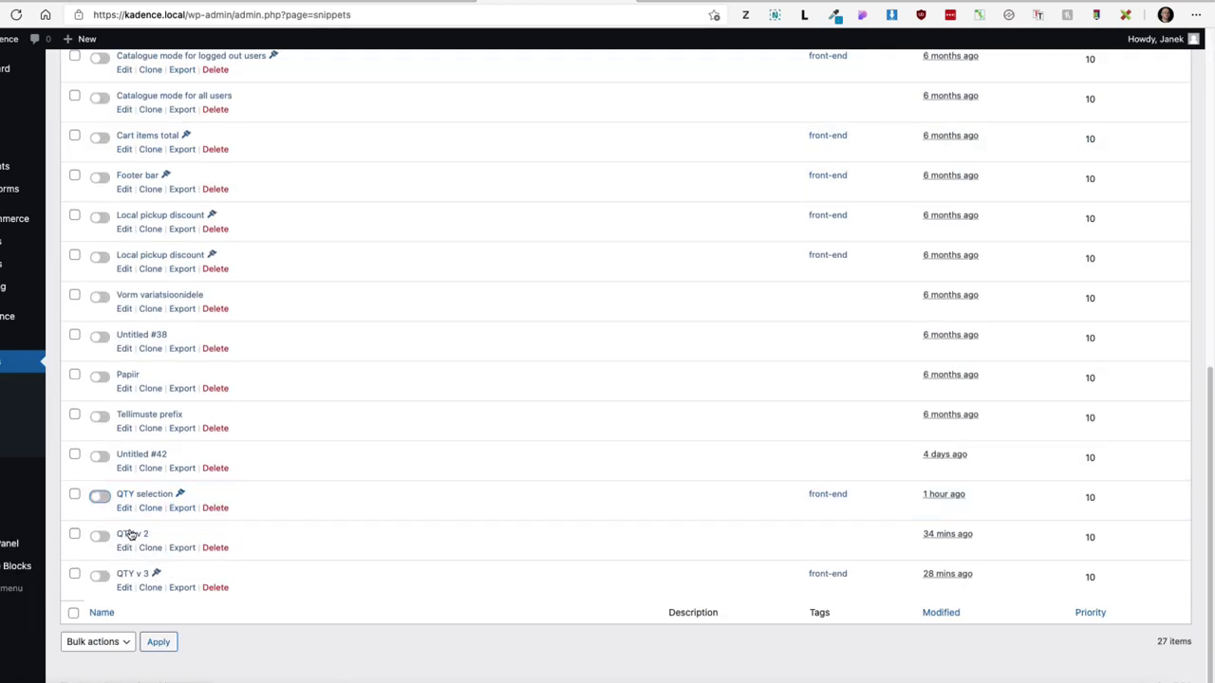
left_click(132, 535)
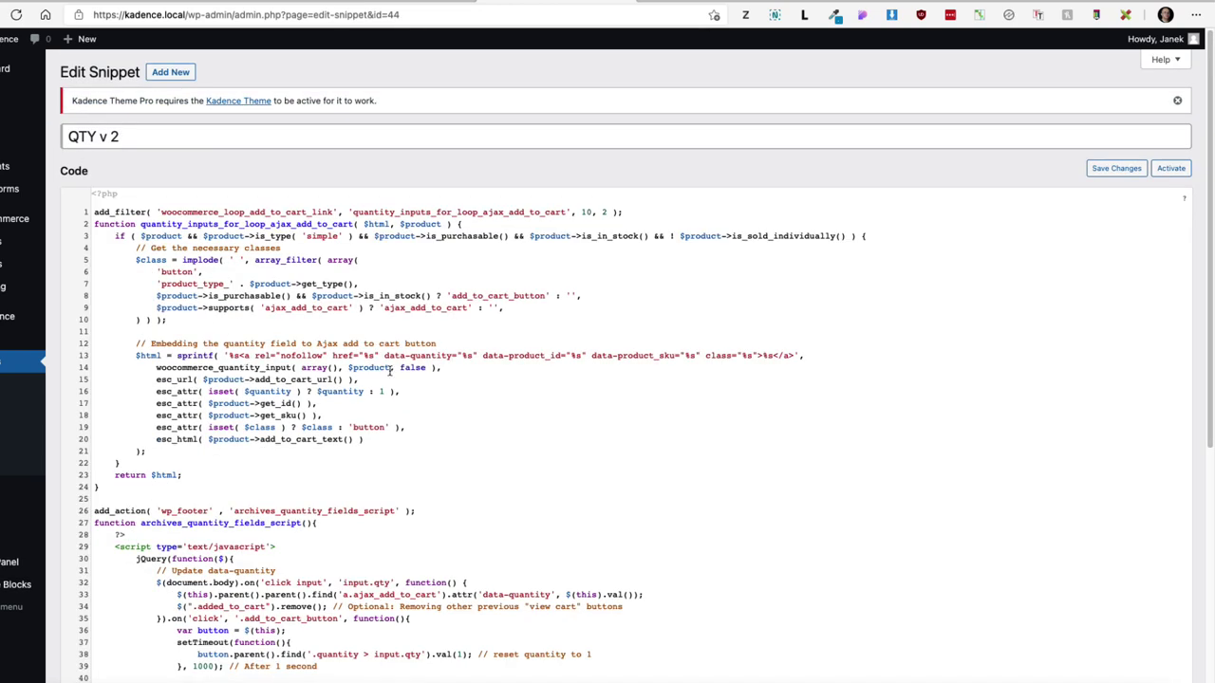
scroll(432, 411, "down", 2)
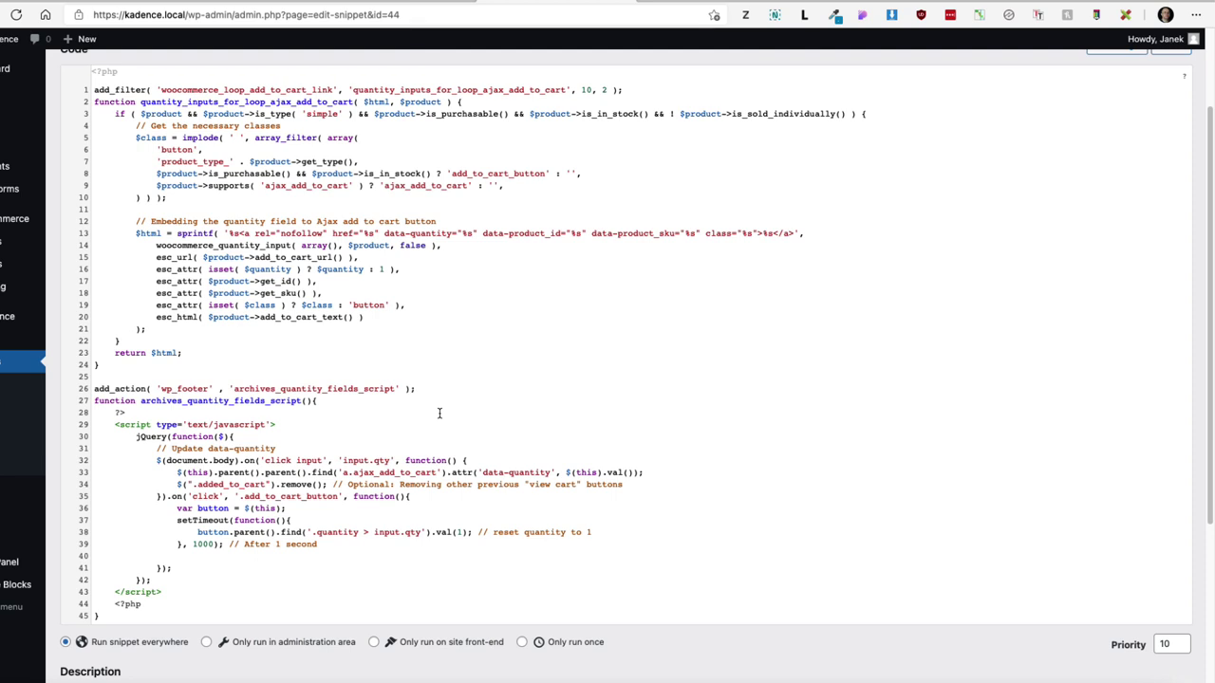
scroll(439, 413, "down", 3)
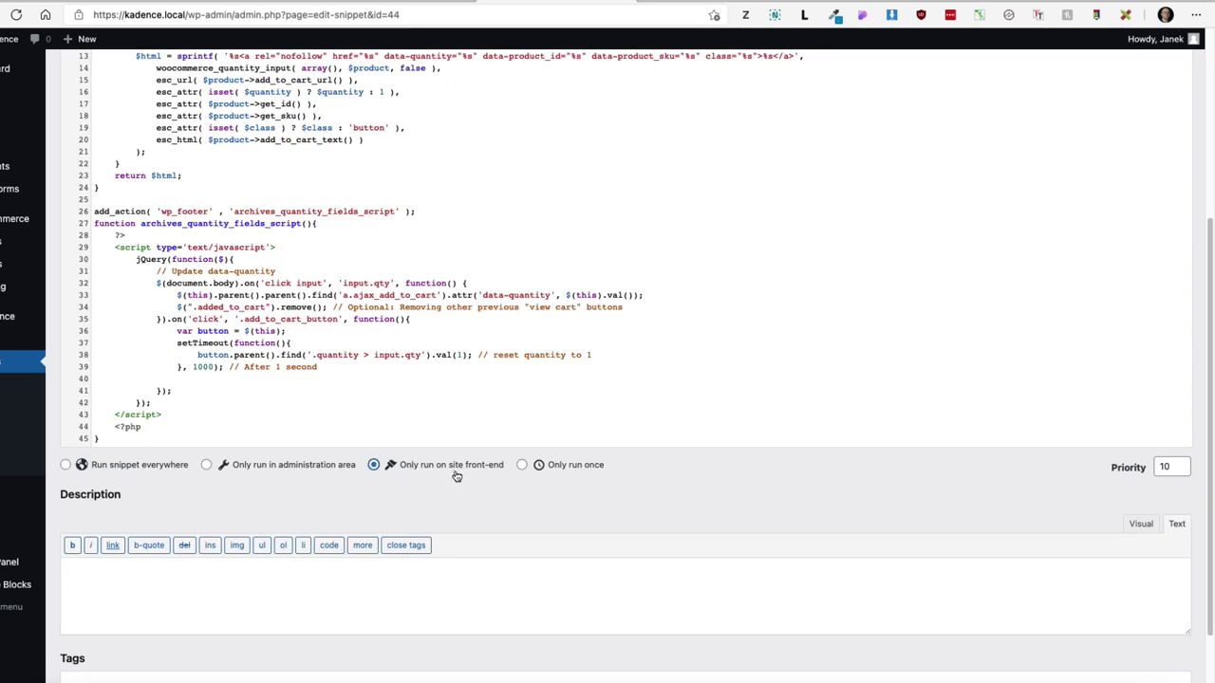
scroll(457, 476, "down", 2)
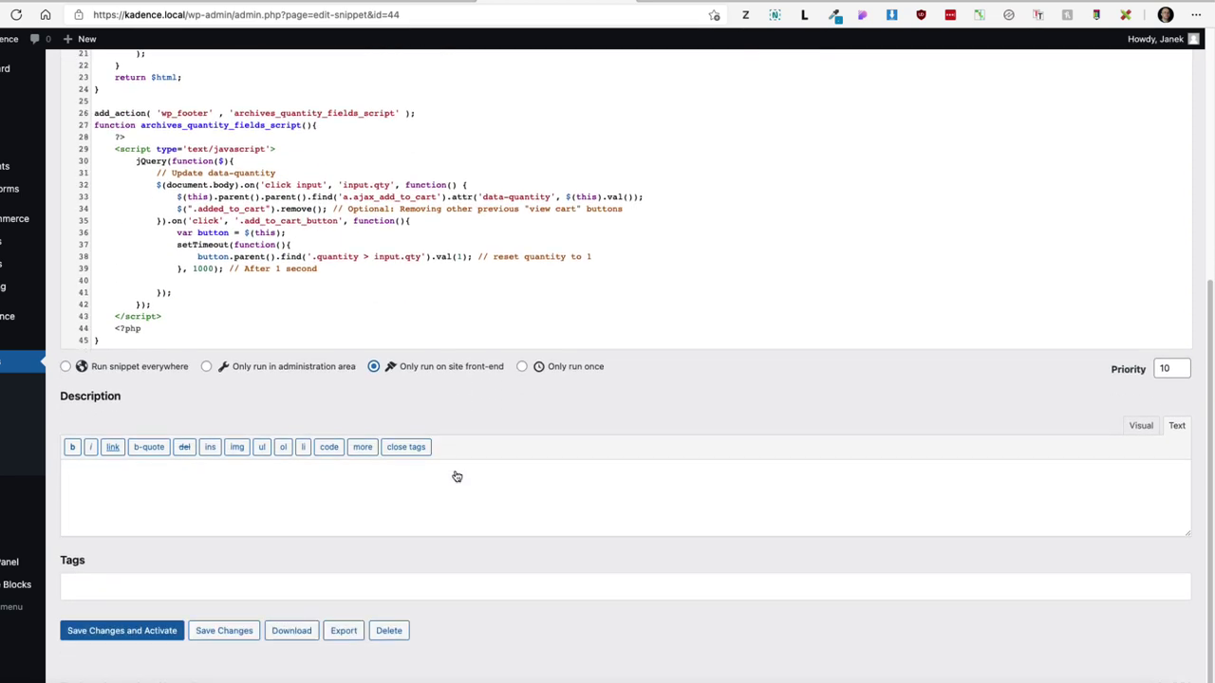
left_click(129, 636)
- Activate the Astra theme, skipping the deactivation feedback
left_click(706, 2)
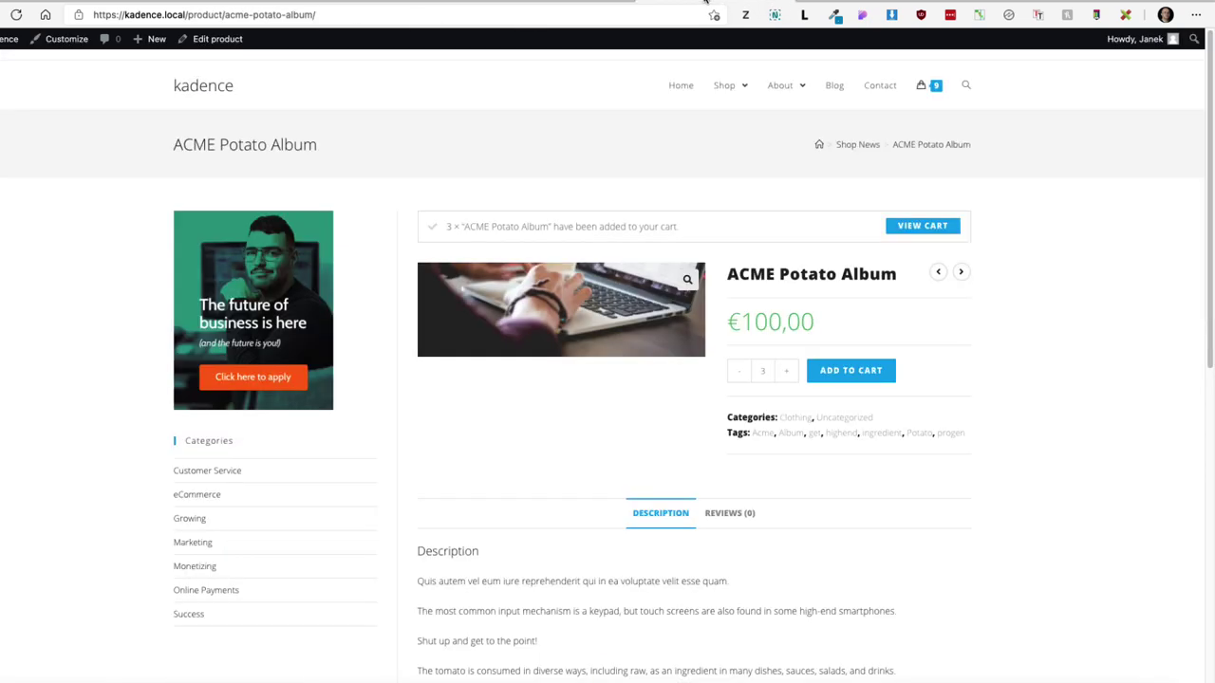
key("ctrl+shift+Tab")
mouse_move(19, 317)
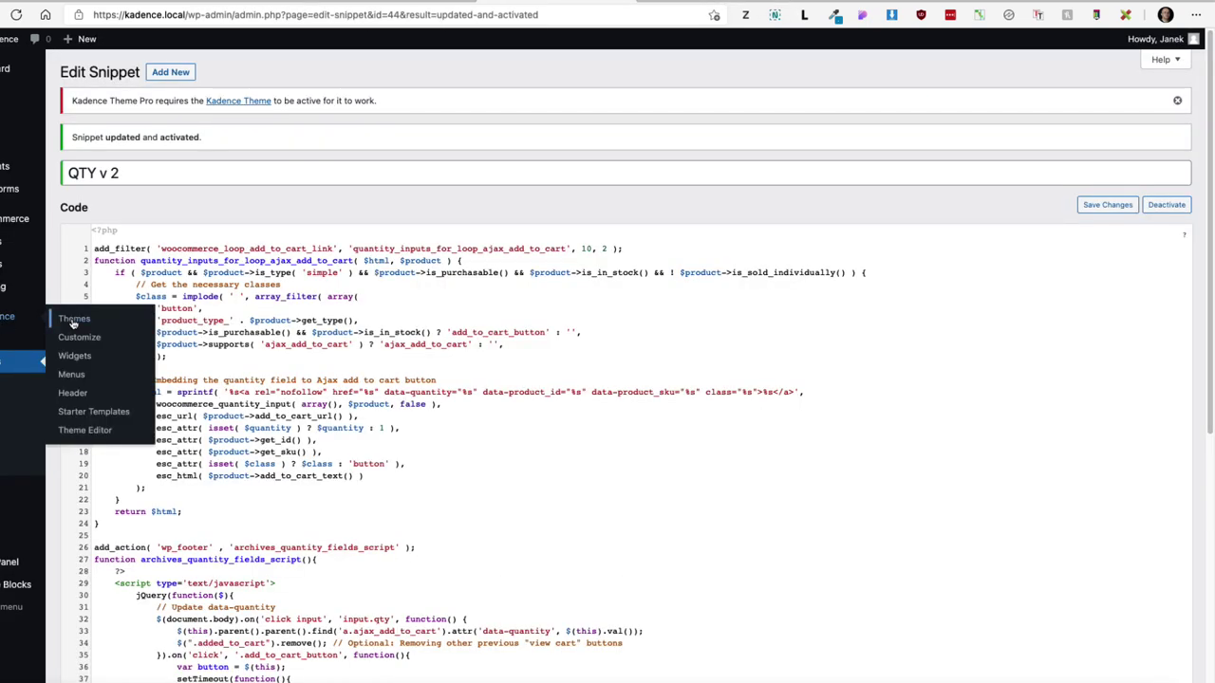
left_click(73, 323)
mouse_move(447, 355)
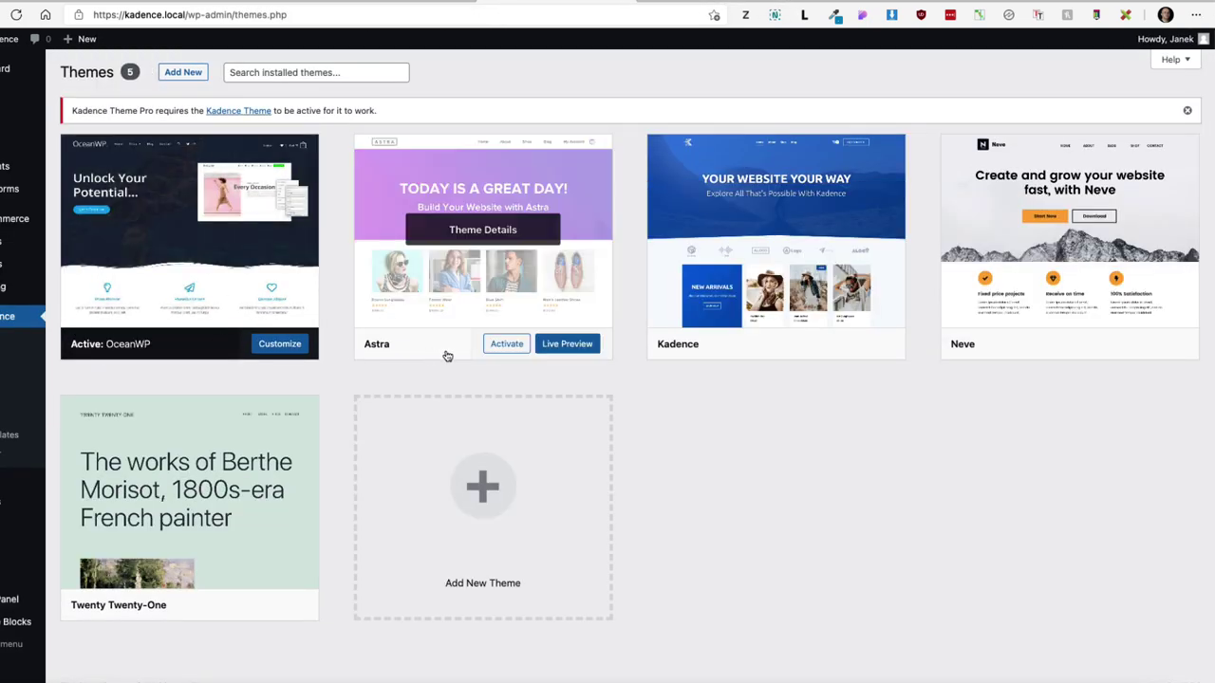
left_click(506, 345)
left_click(664, 343)
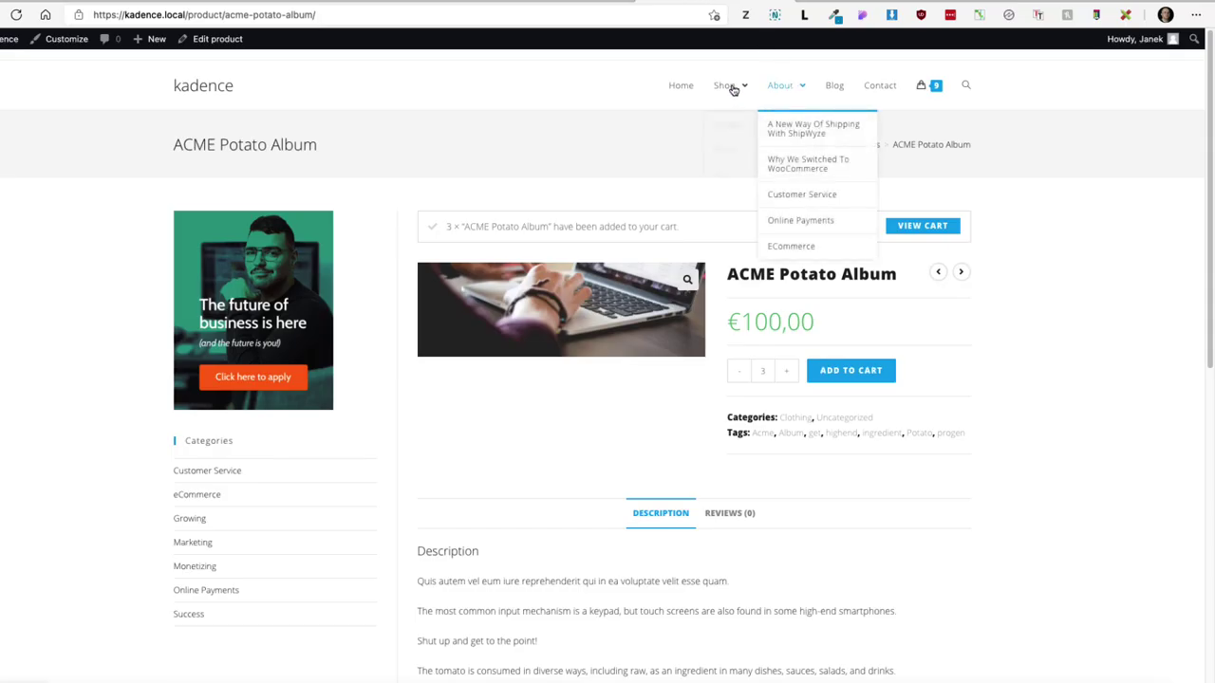
- Add Bed Bed Large, then empty the cart of it and ACME Potato Album
left_click(724, 86)
scroll(628, 465, "down", 4)
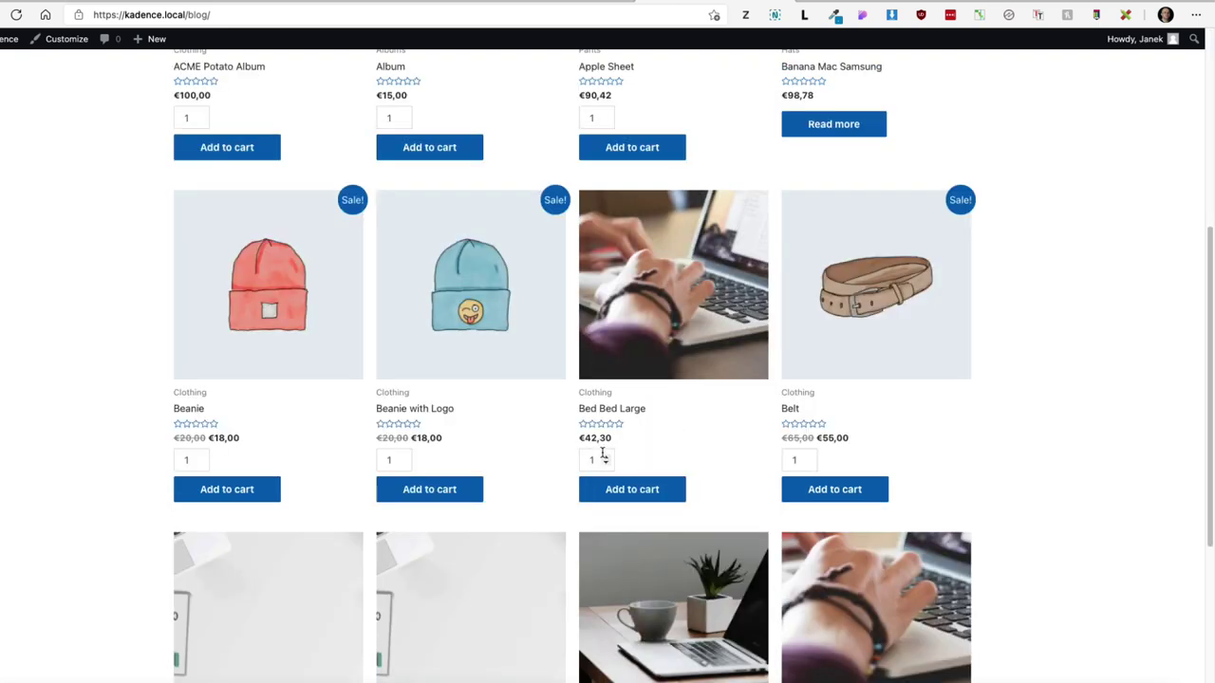
left_click(636, 488)
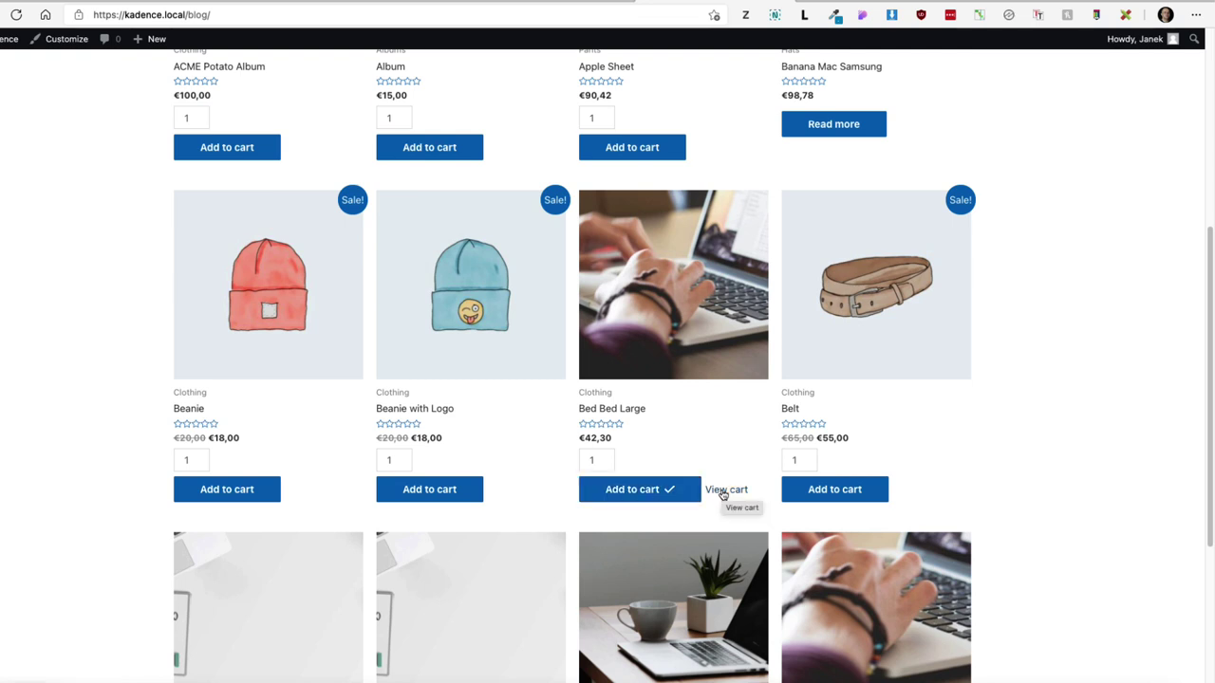
left_click(723, 490)
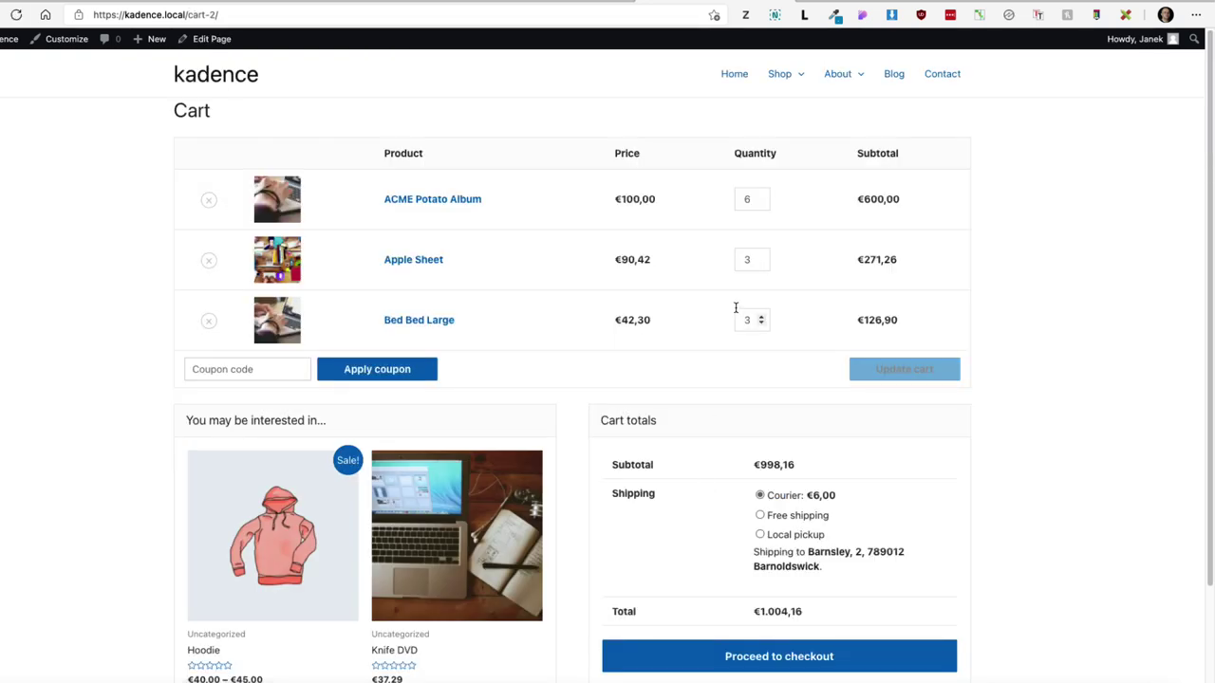
left_click(210, 200)
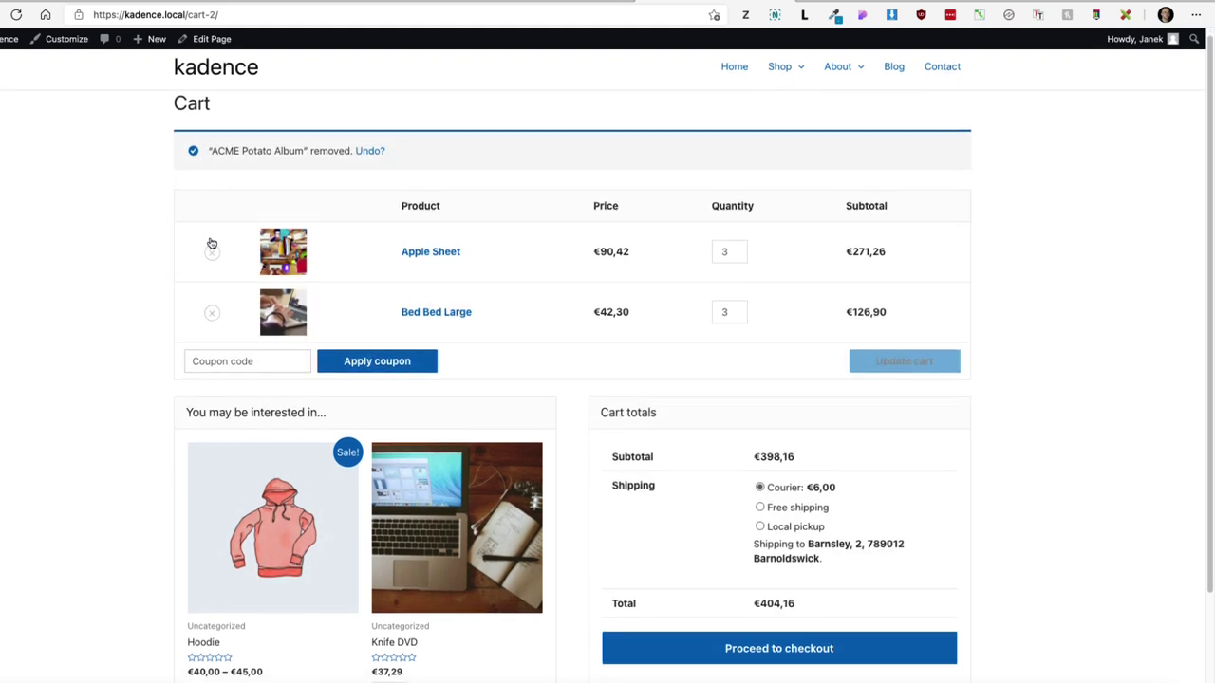
left_click(210, 220)
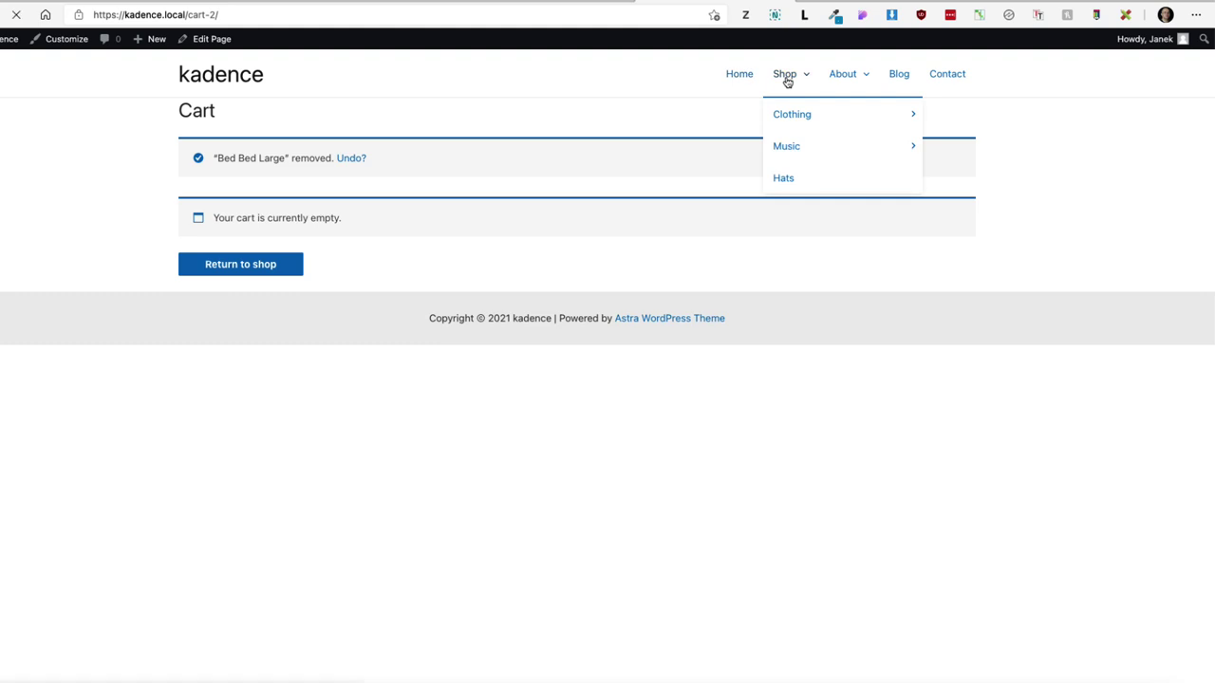
- Add three ACME Potato Albums from the Astra shop listing and check the cart quantity
left_click(786, 78)
scroll(424, 373, "down", 5)
scroll(285, 399, "up", 4)
left_click(200, 392)
left_click(201, 392)
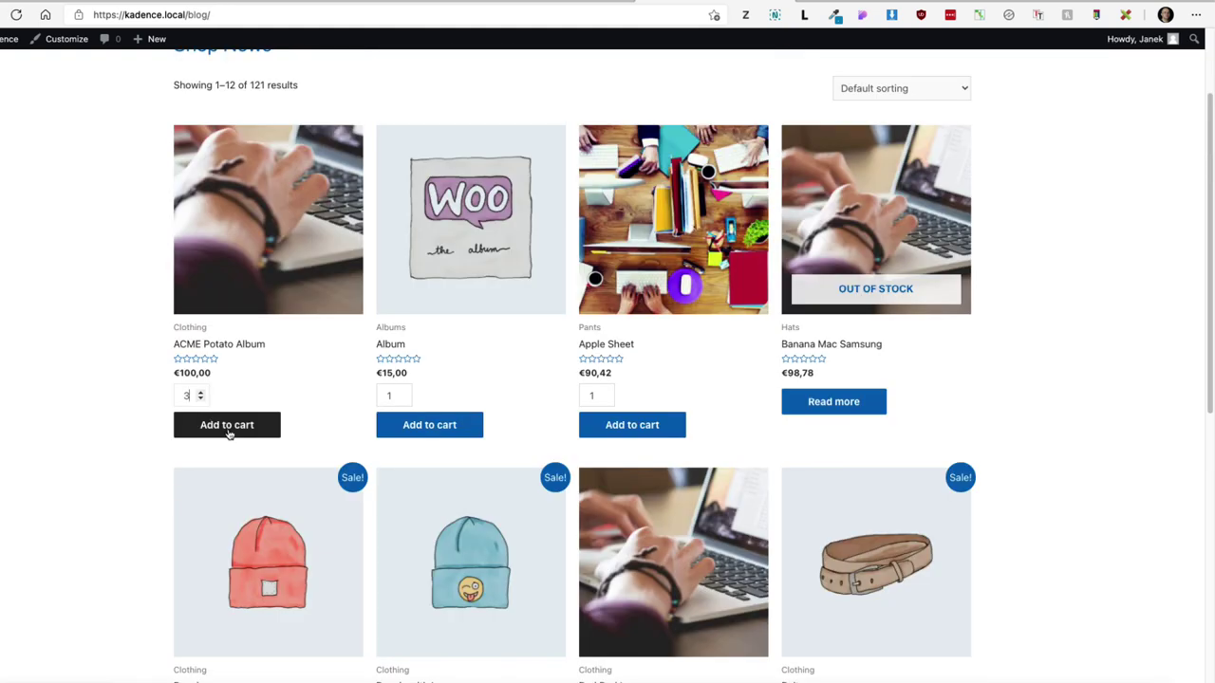
left_click(228, 427)
left_click(322, 427)
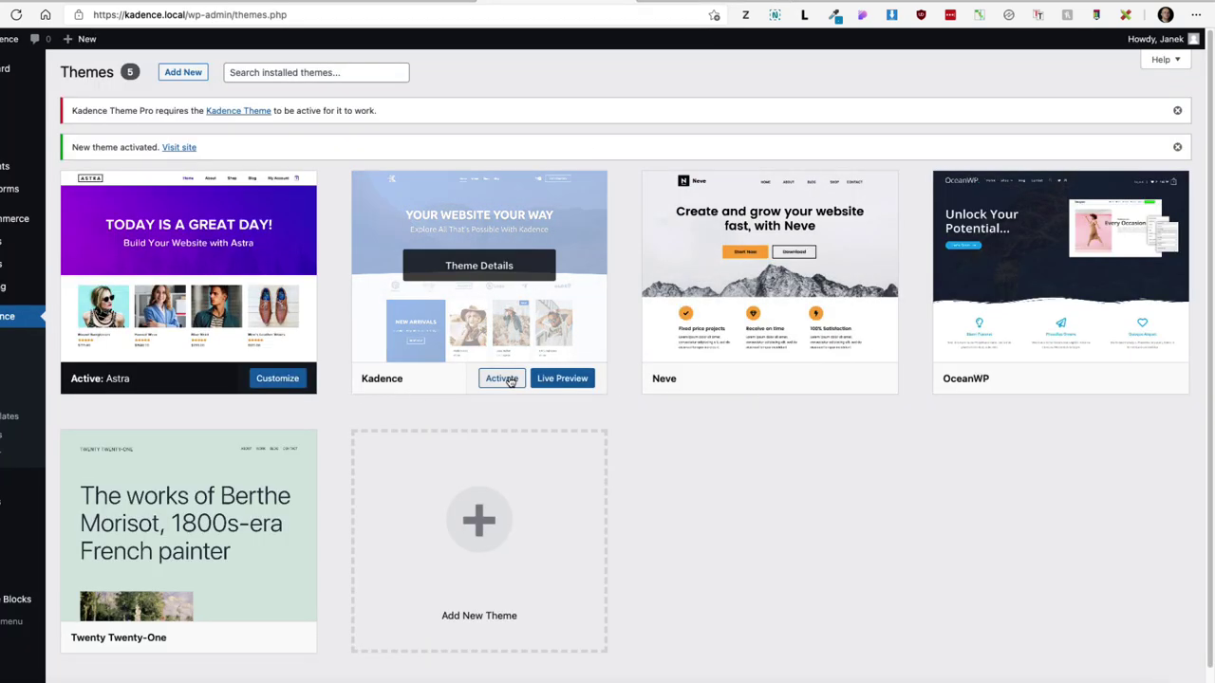
- Activate Kadence, remove ACME Potato Album from the cart, and add three Albums
left_click(501, 377)
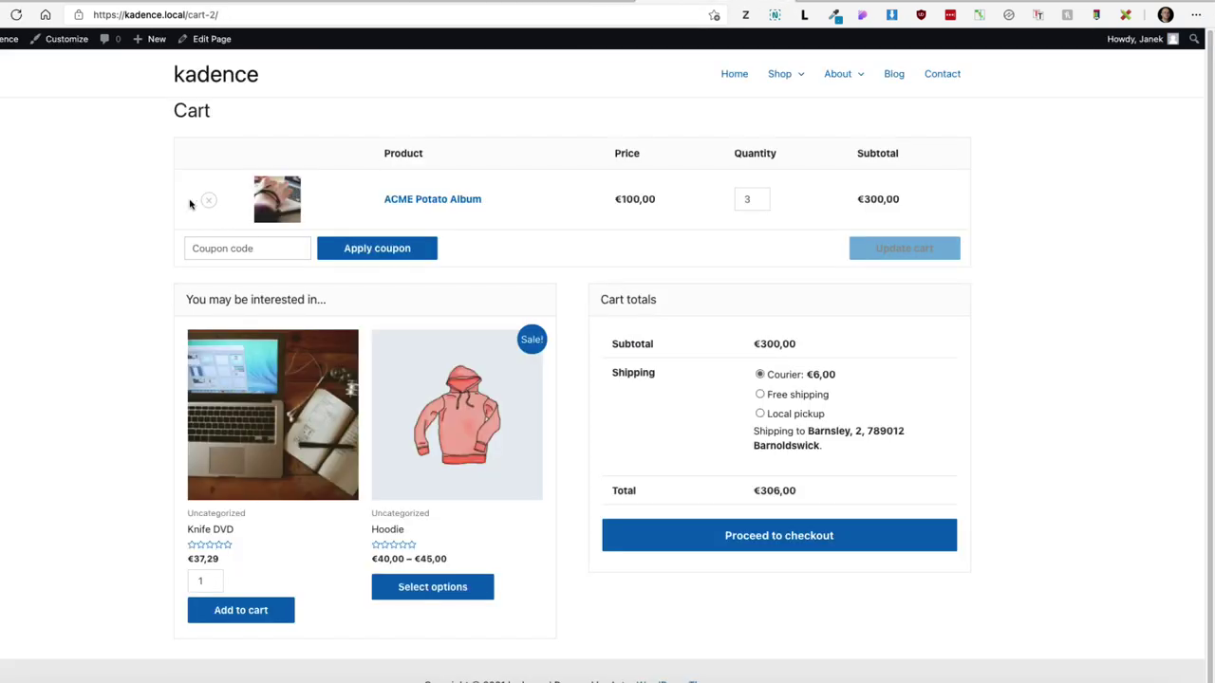
left_click(208, 201)
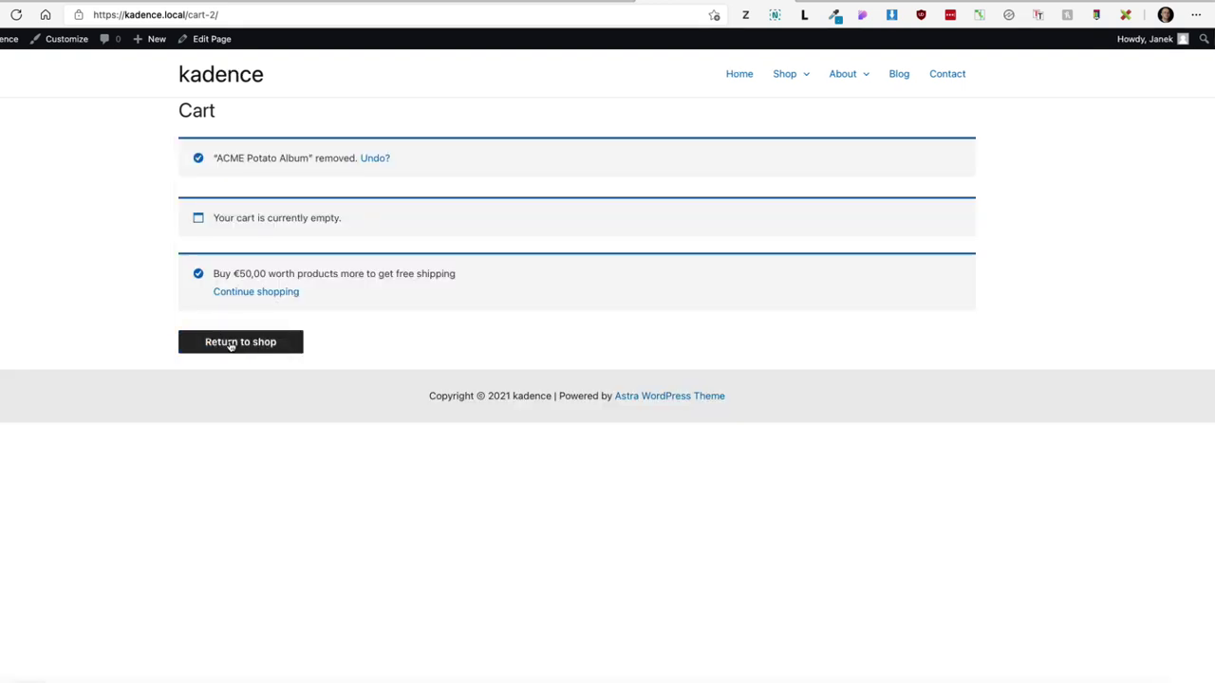
scroll(162, 321, "down", 3)
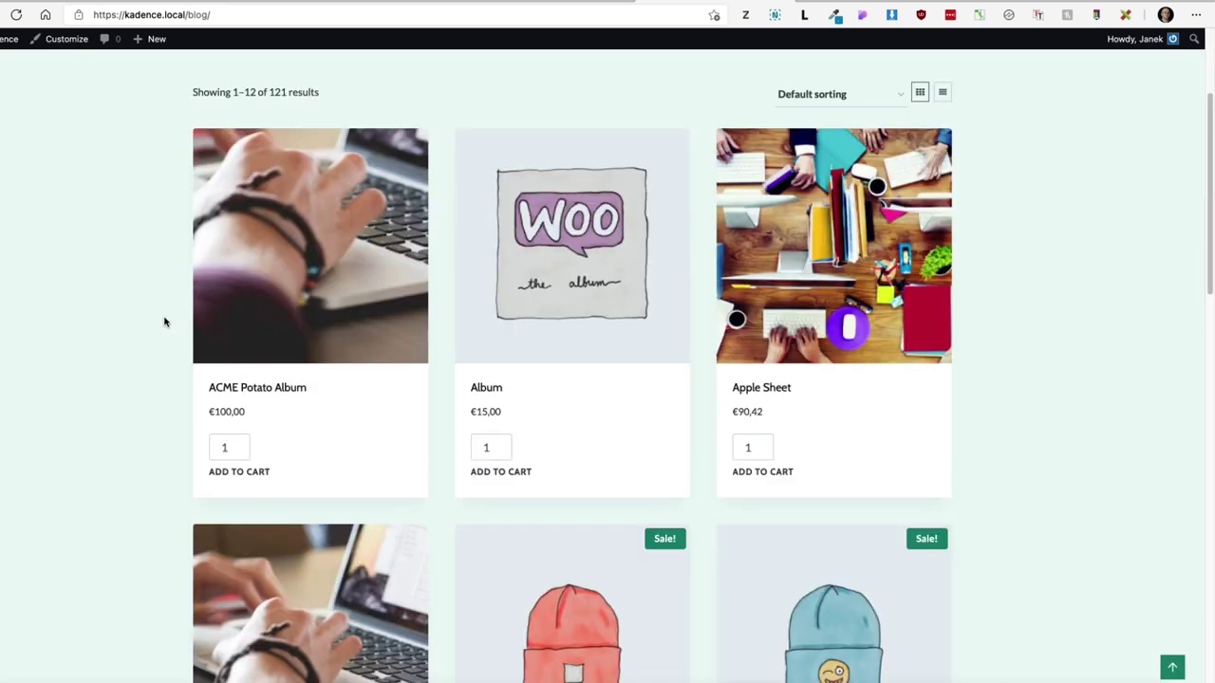
left_click(501, 435)
left_click(501, 435)
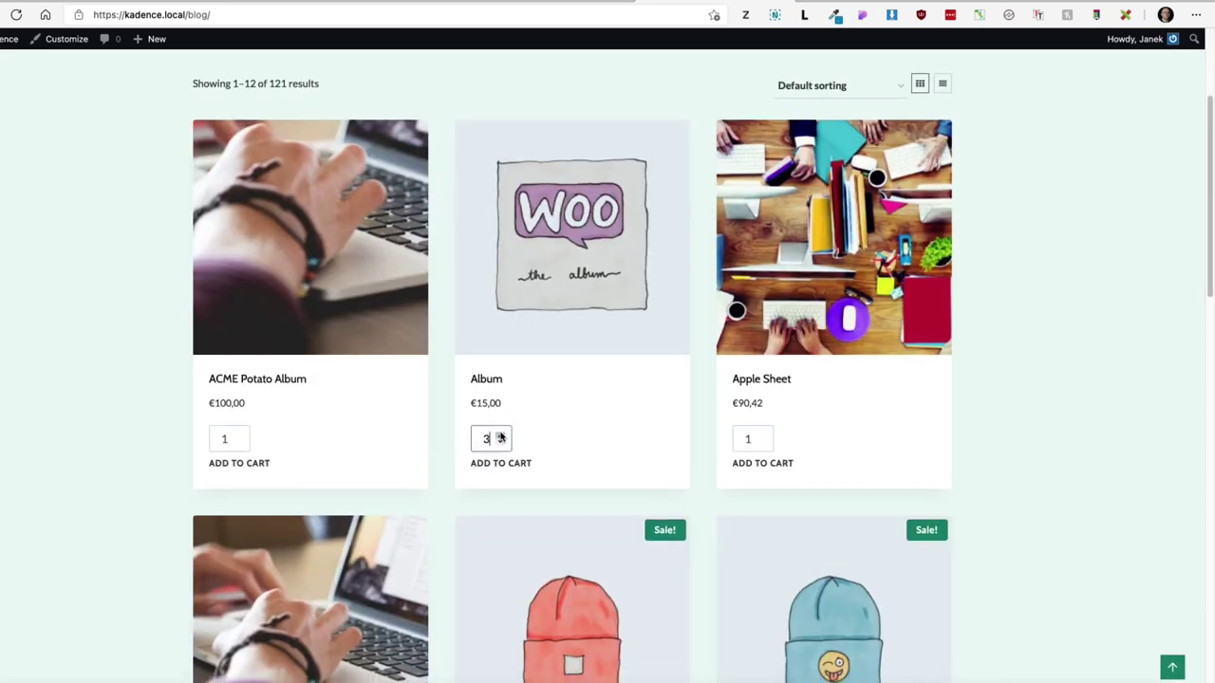
left_click(502, 465)
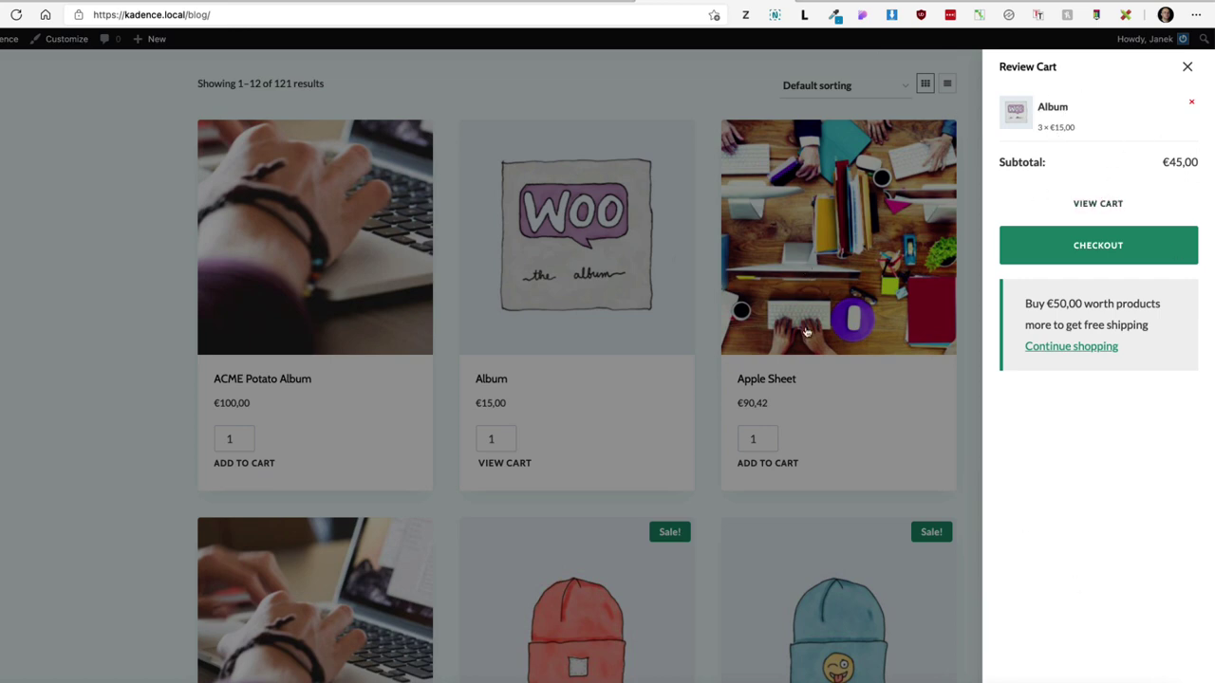
left_click(827, 495)
- Add three Blender Chair HDMI to the cart from the shop listing
scroll(835, 456, "down", 15)
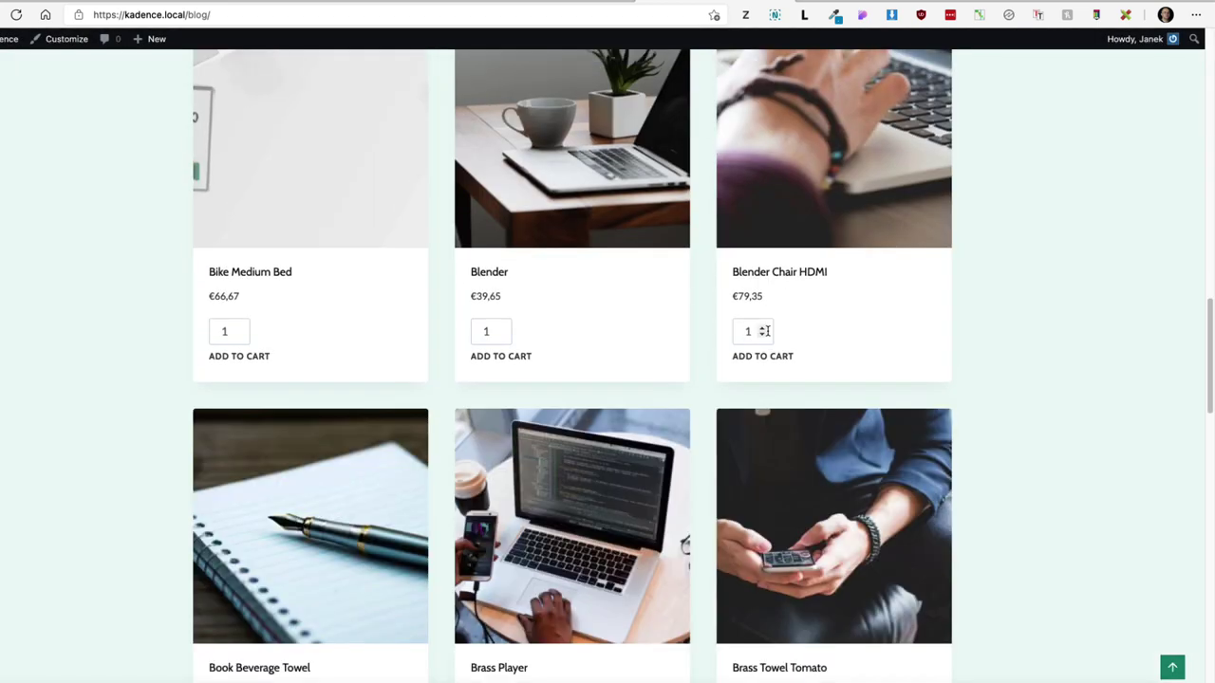
left_click(763, 329)
left_click(763, 328)
left_click(762, 356)
left_click(75, 227)
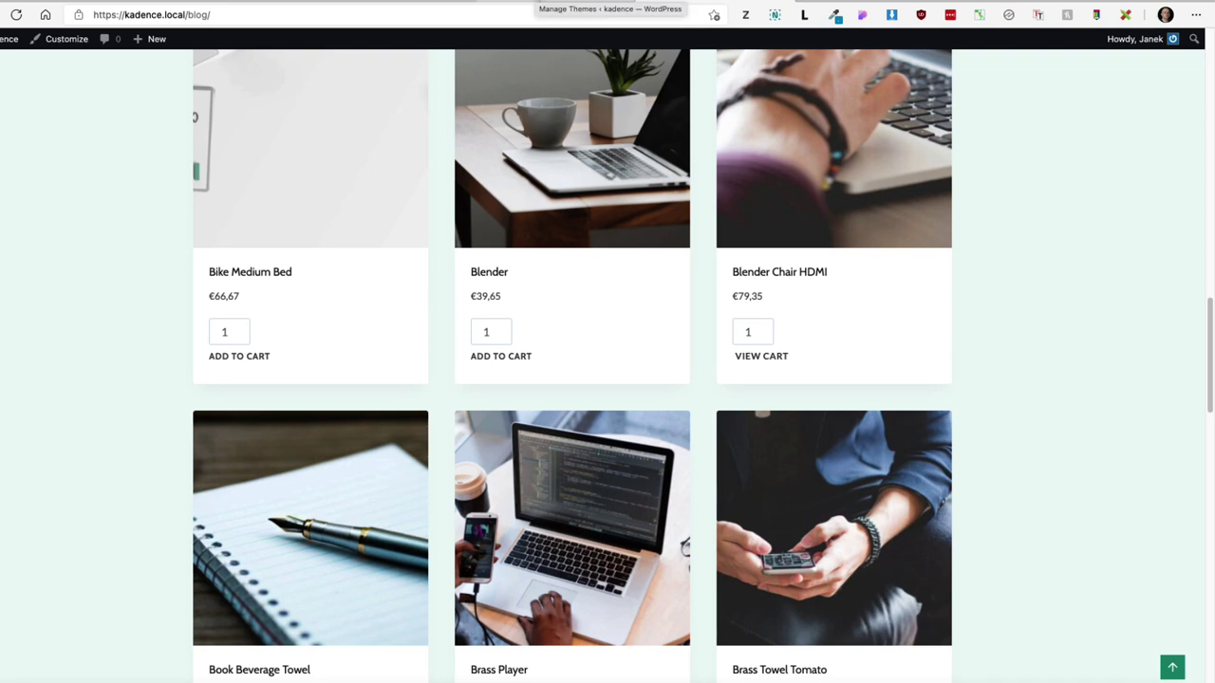
scroll(612, 103, "up", 10)
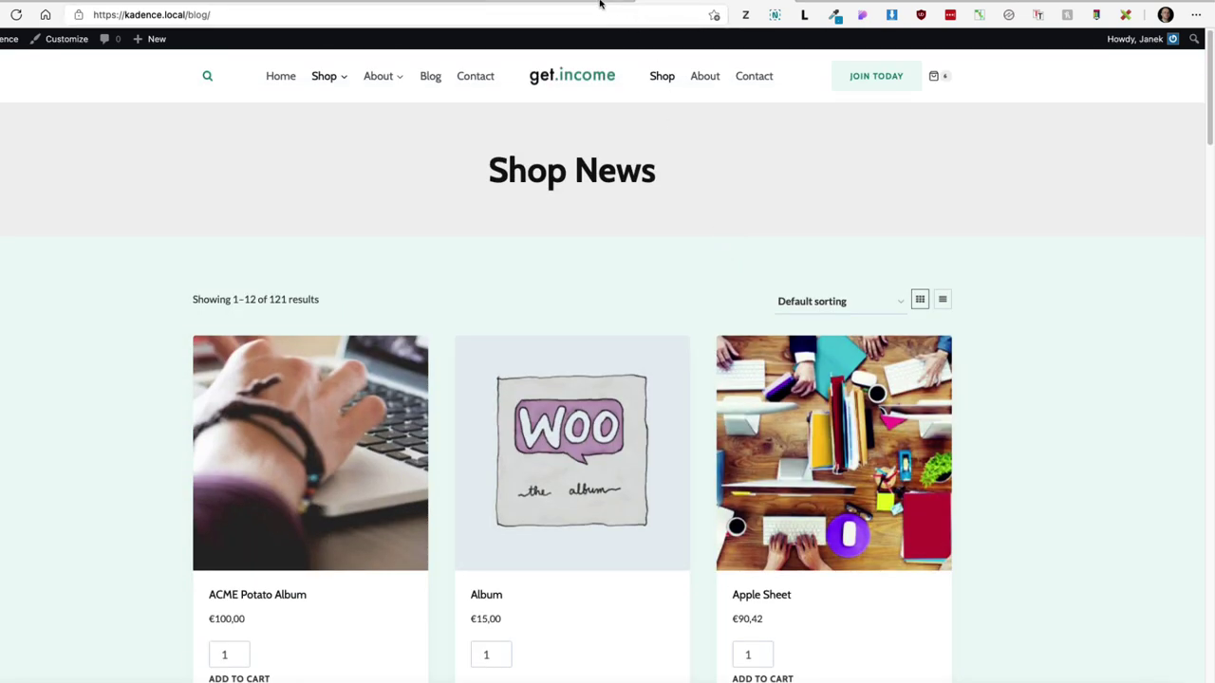
left_click(573, 3)
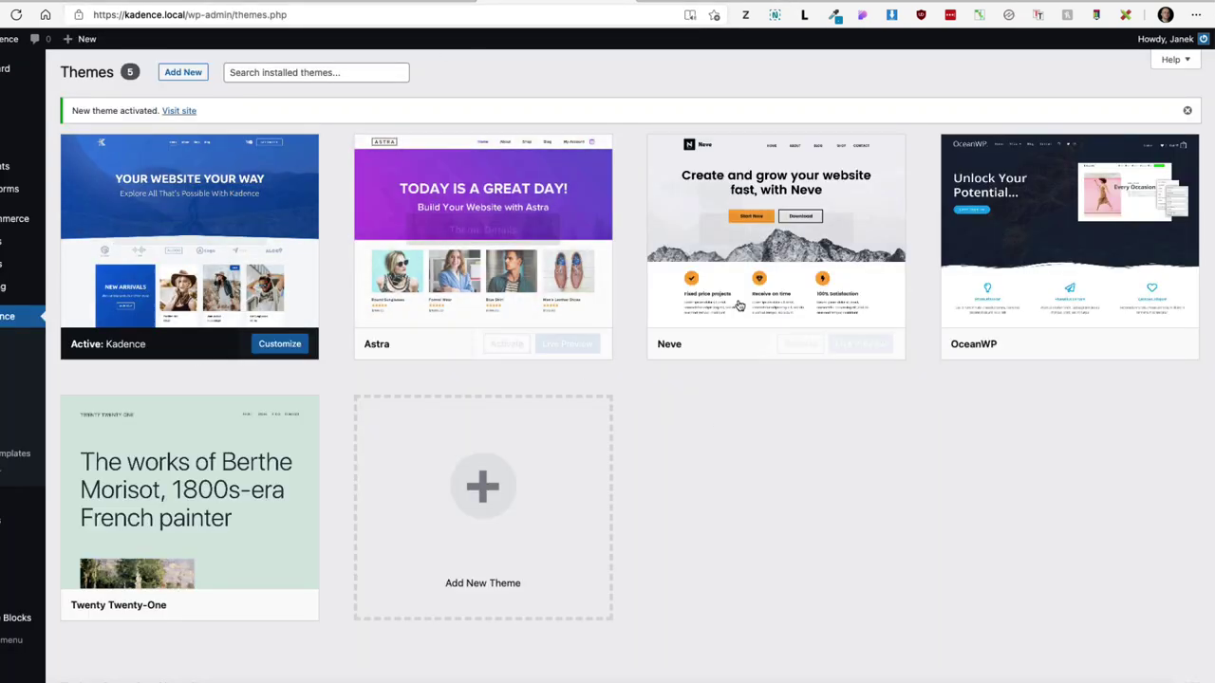
- Activate the OceanWP theme and add Belt with quantity 4 from the shop listing
left_click(1093, 344)
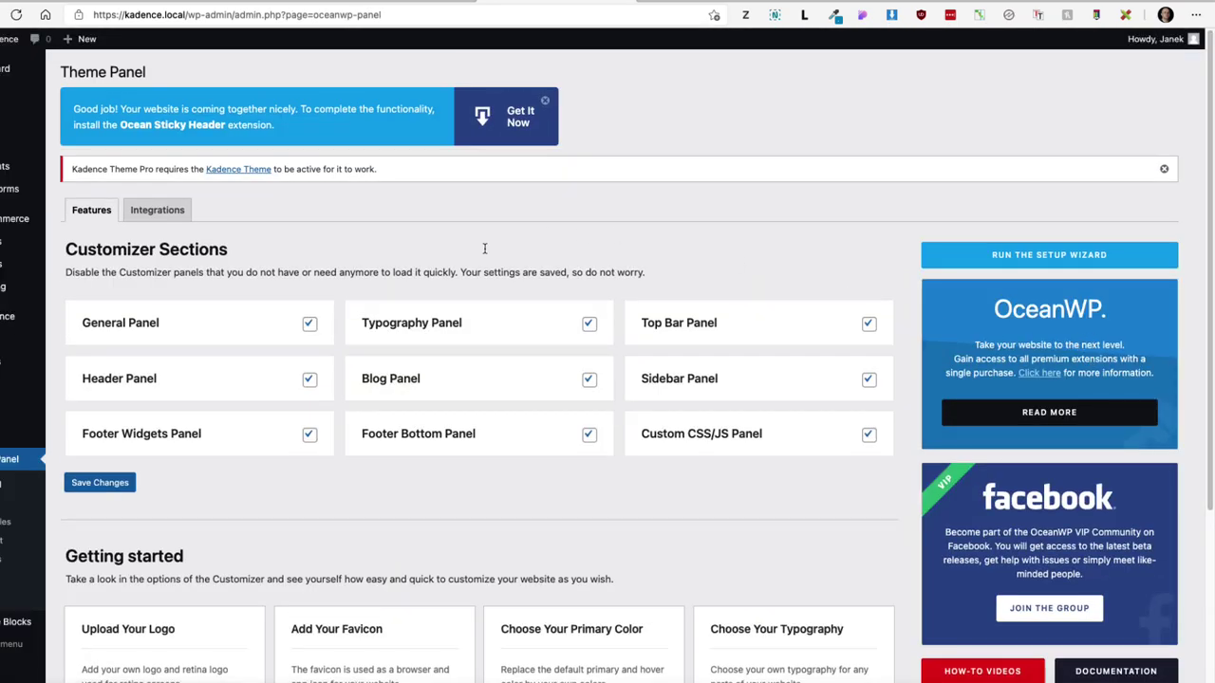
left_click(19, 60)
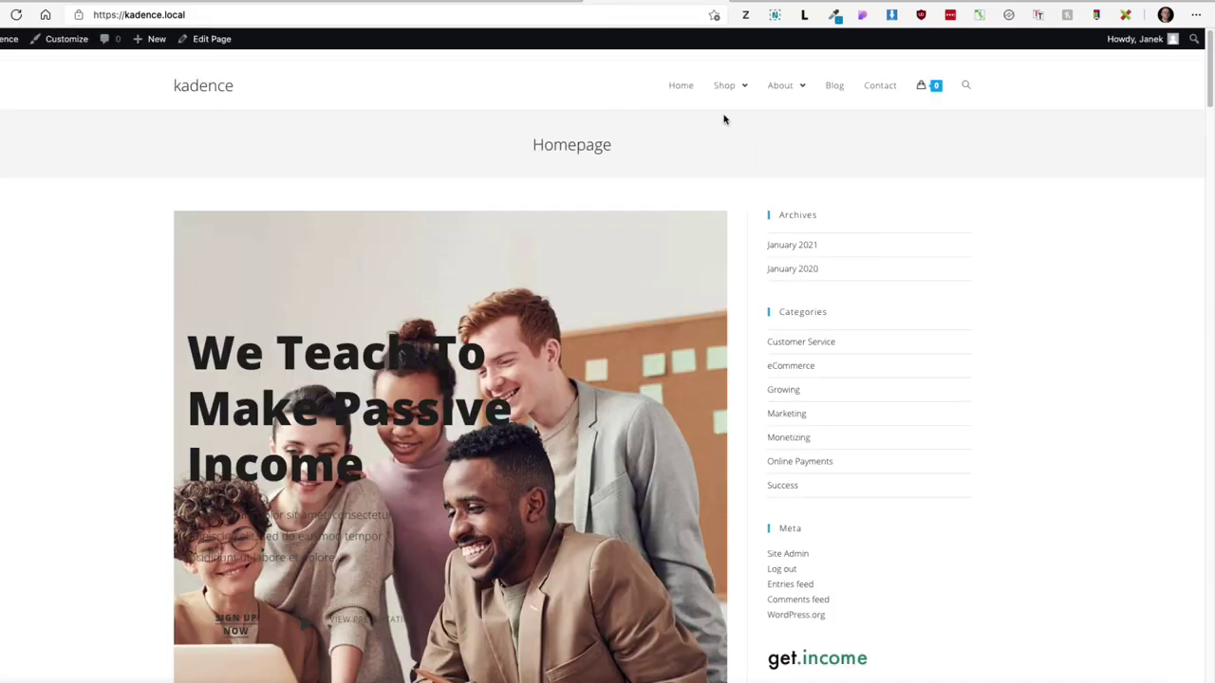
mouse_move(729, 89)
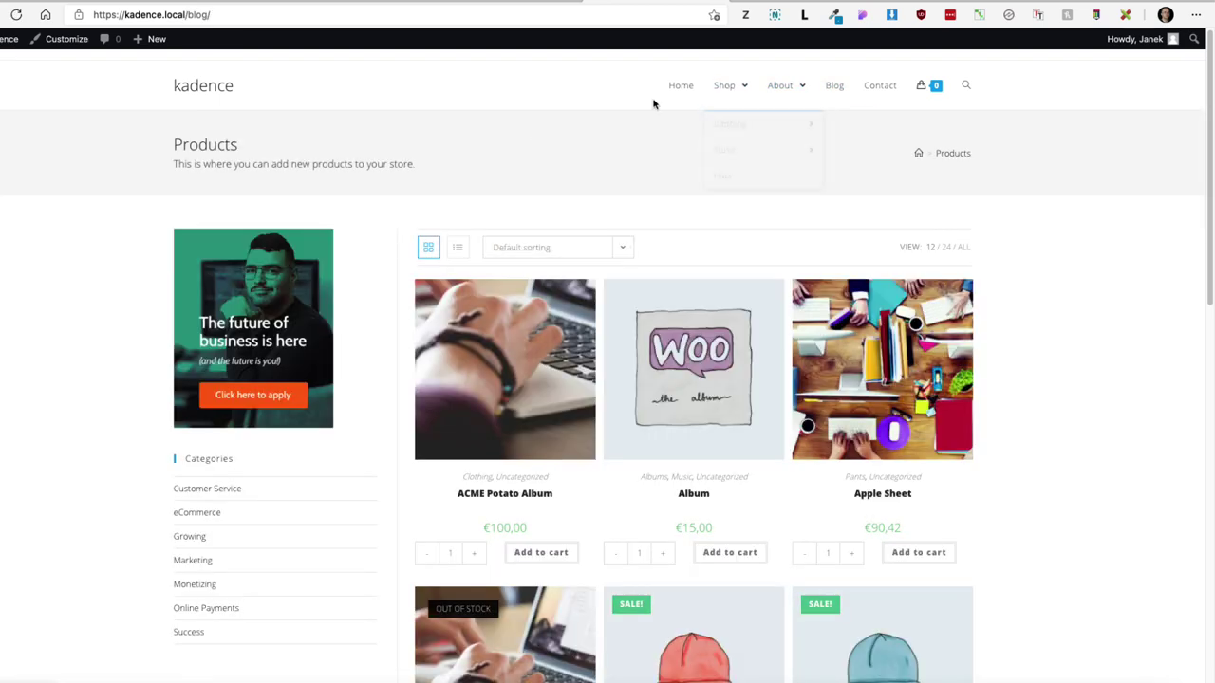
scroll(589, 352, "down", 8)
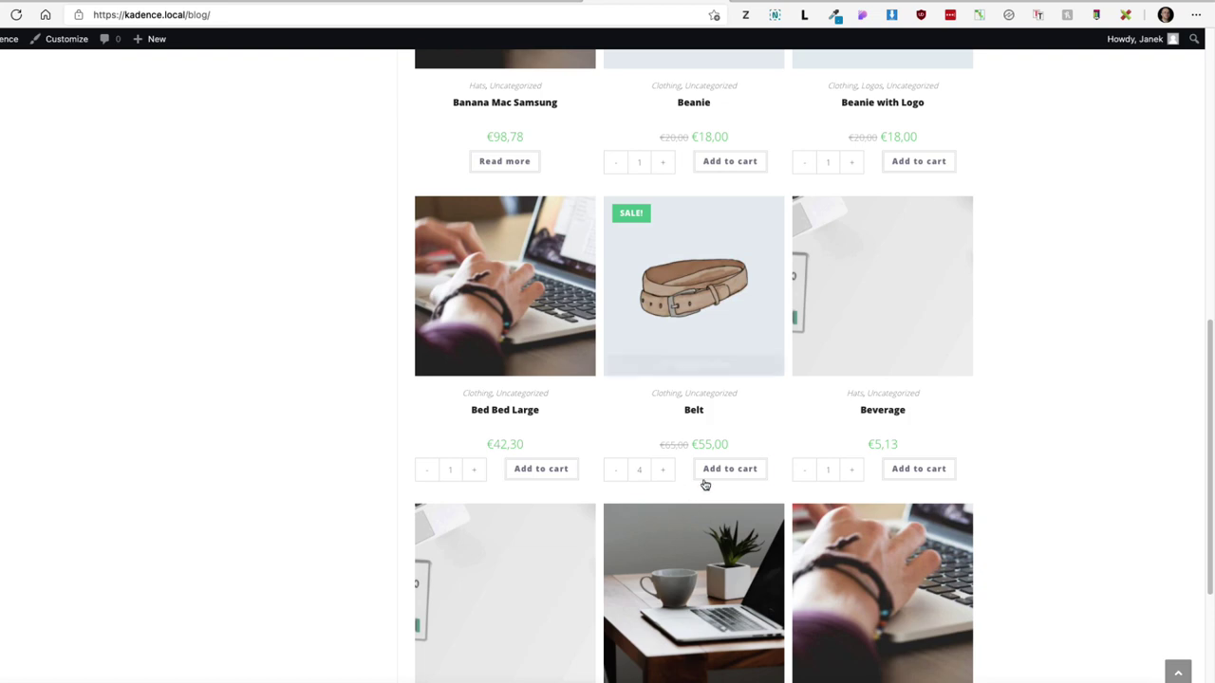
left_click(731, 468)
- Add Apple Sheet with quantity 3 and go to checkout, where only one of each appears
scroll(940, 190, "up", 10)
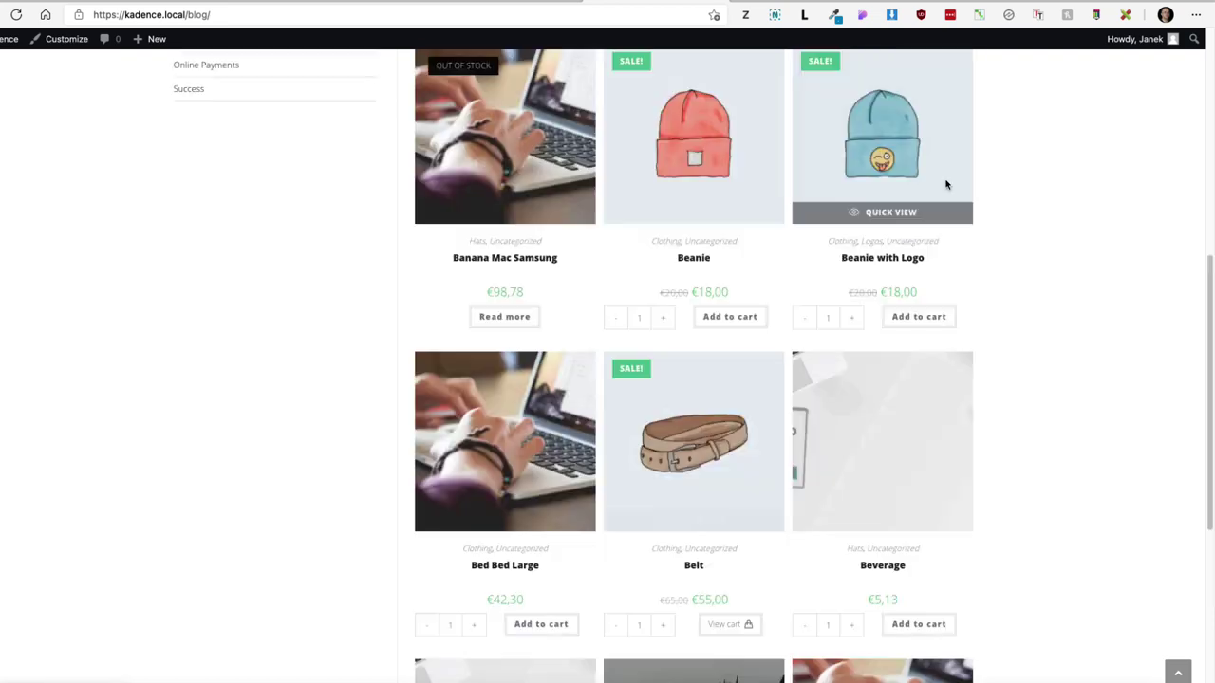
mouse_move(930, 85)
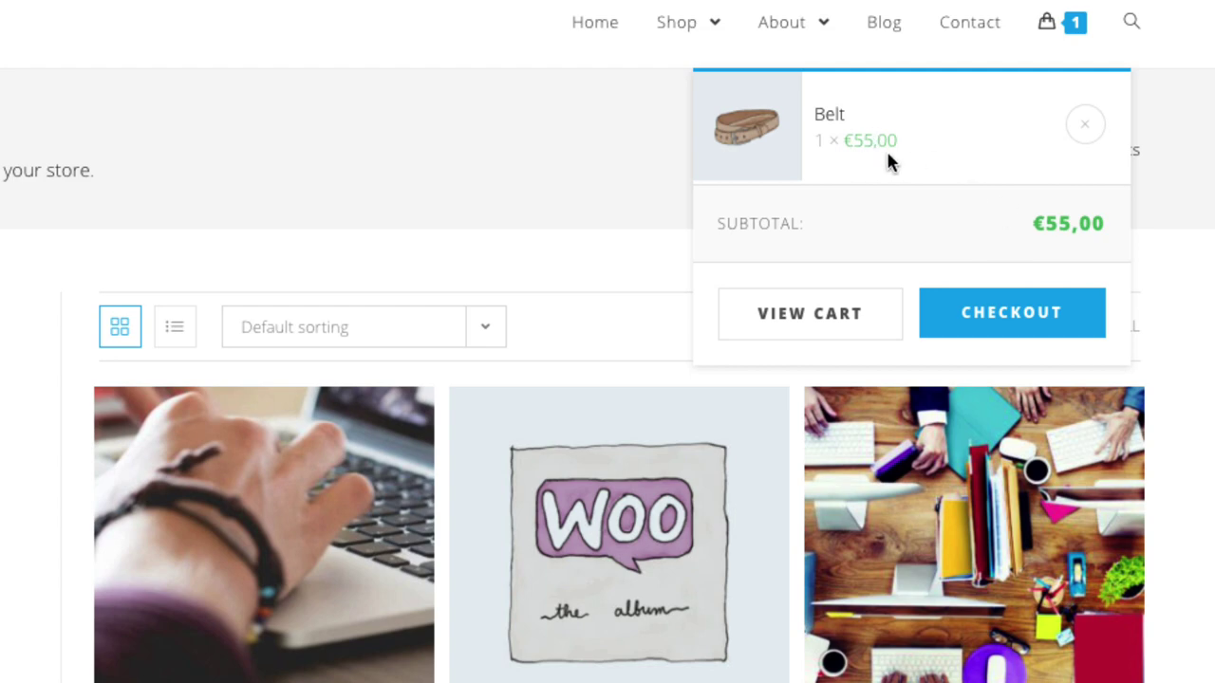
left_click_drag(890, 141, 815, 141)
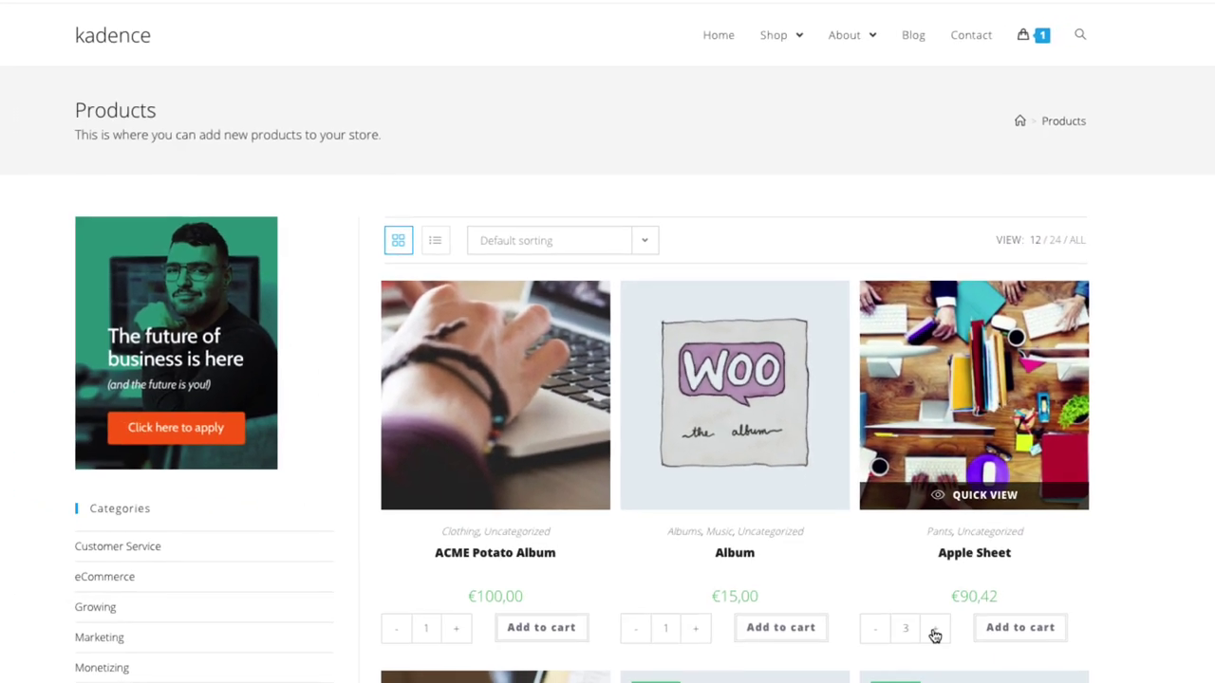
left_click(1021, 626)
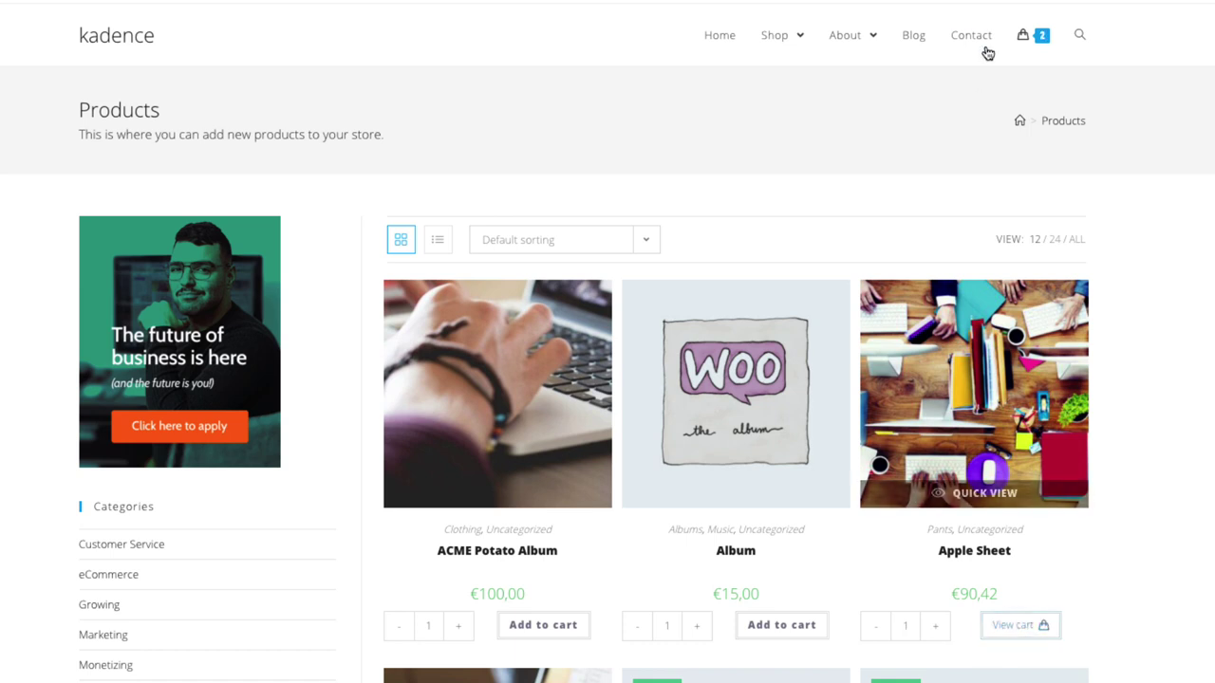
mouse_move(1025, 35)
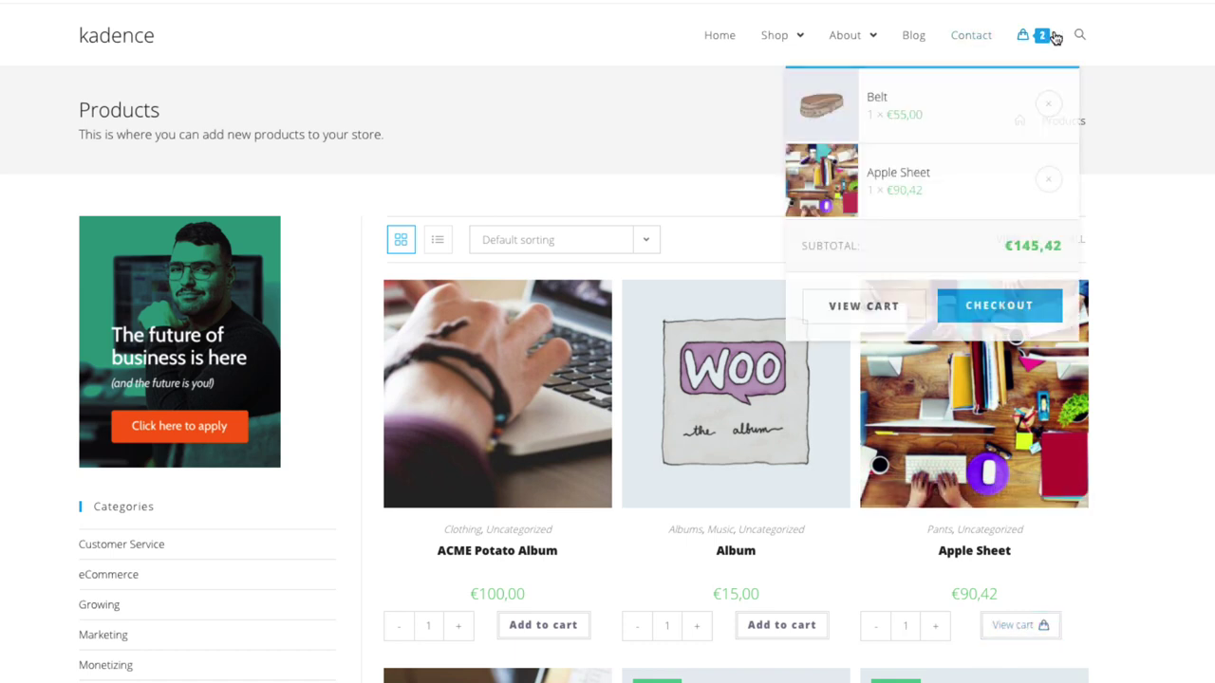
left_click(990, 317)
left_click_drag(546, 459, 483, 452)
mouse_move(779, 35)
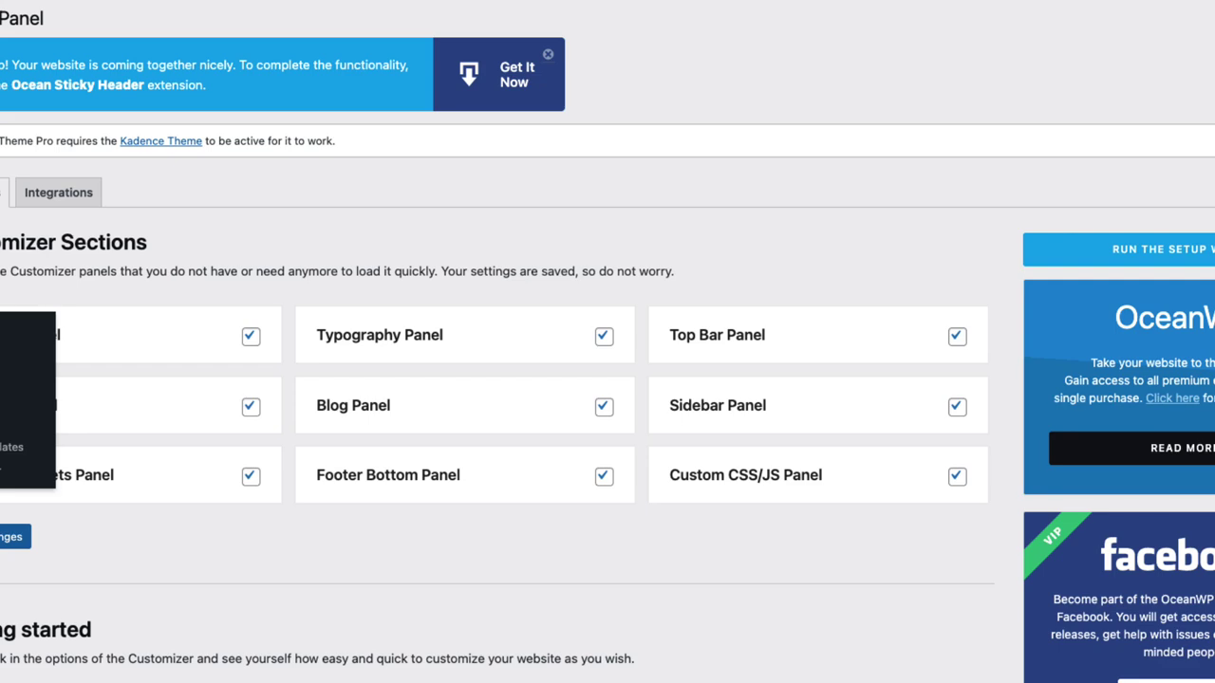
- Open QTY v 3 from All Snippets, select its ten code lines and save-and-activate it
mouse_move(67, 388)
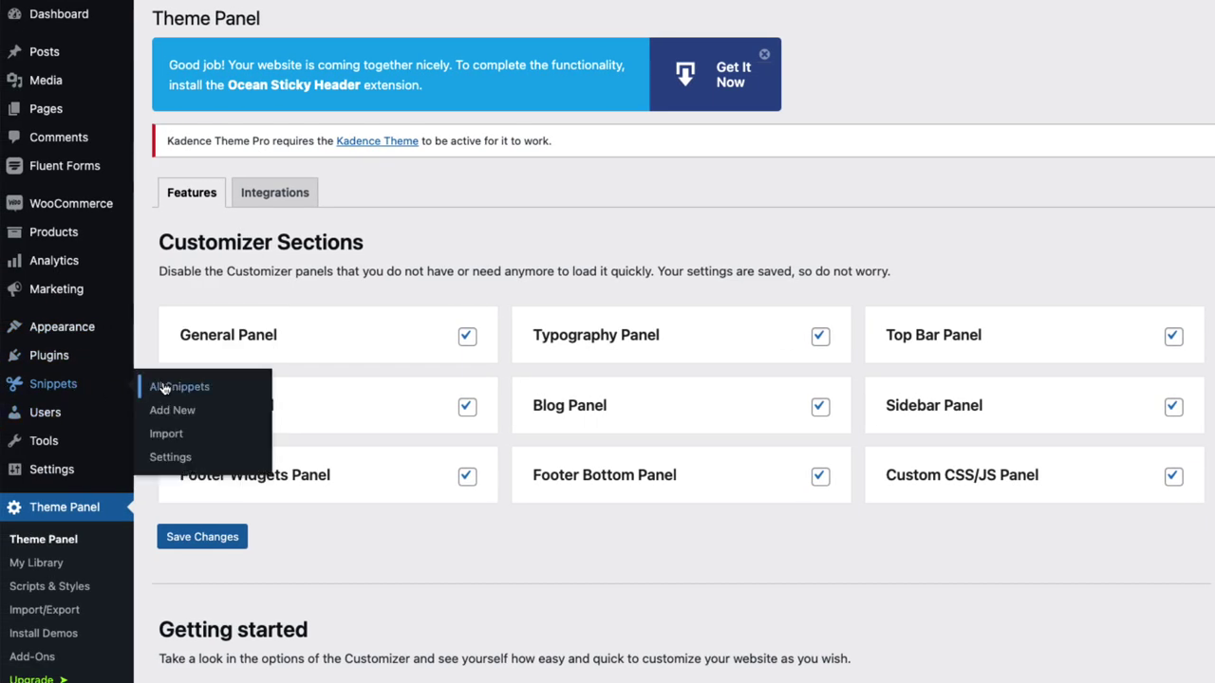
left_click(164, 388)
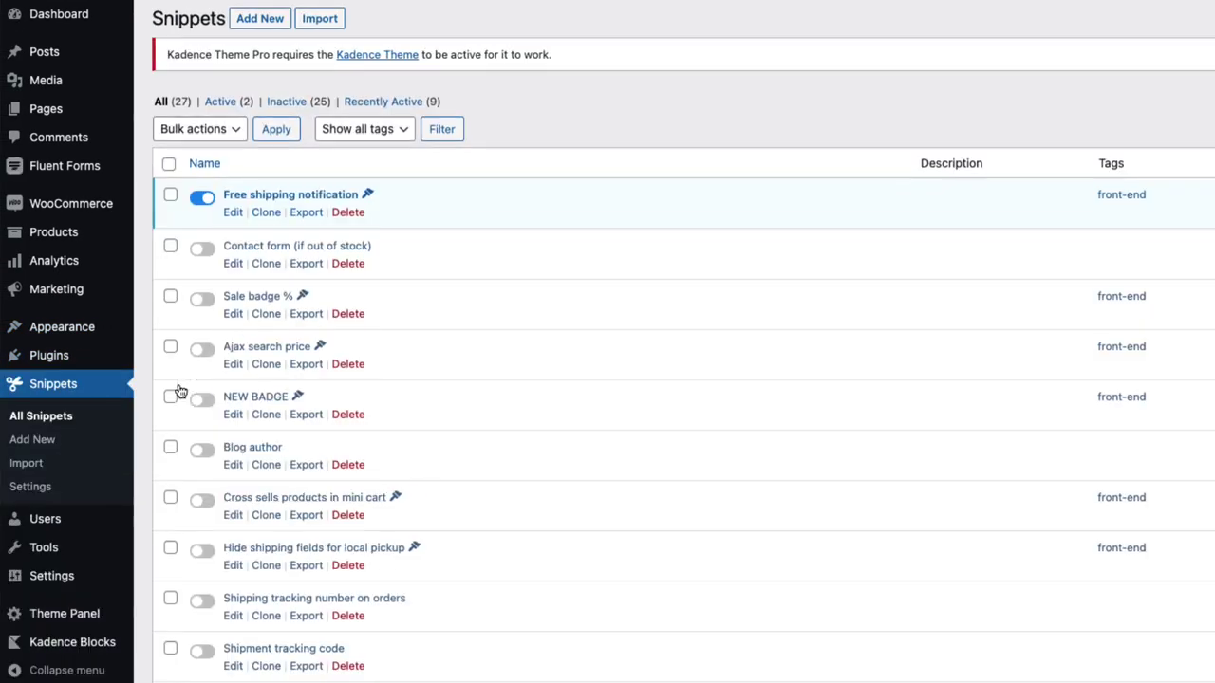
scroll(515, 352, "down", 10)
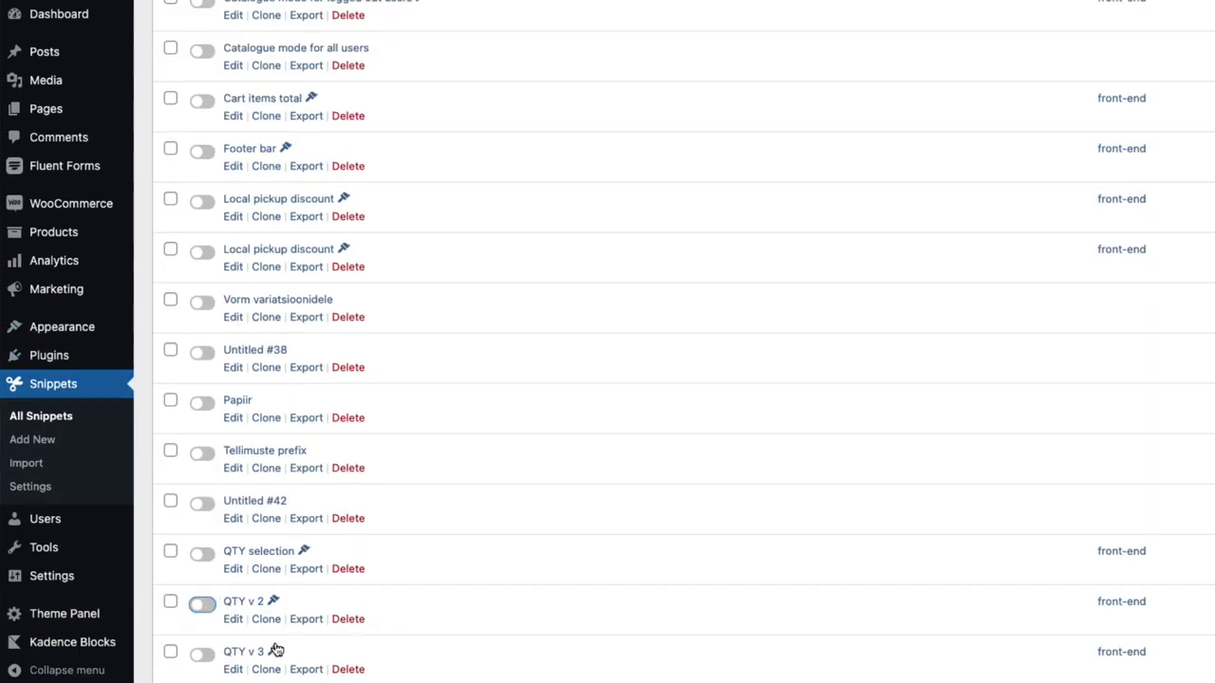
left_click(244, 652)
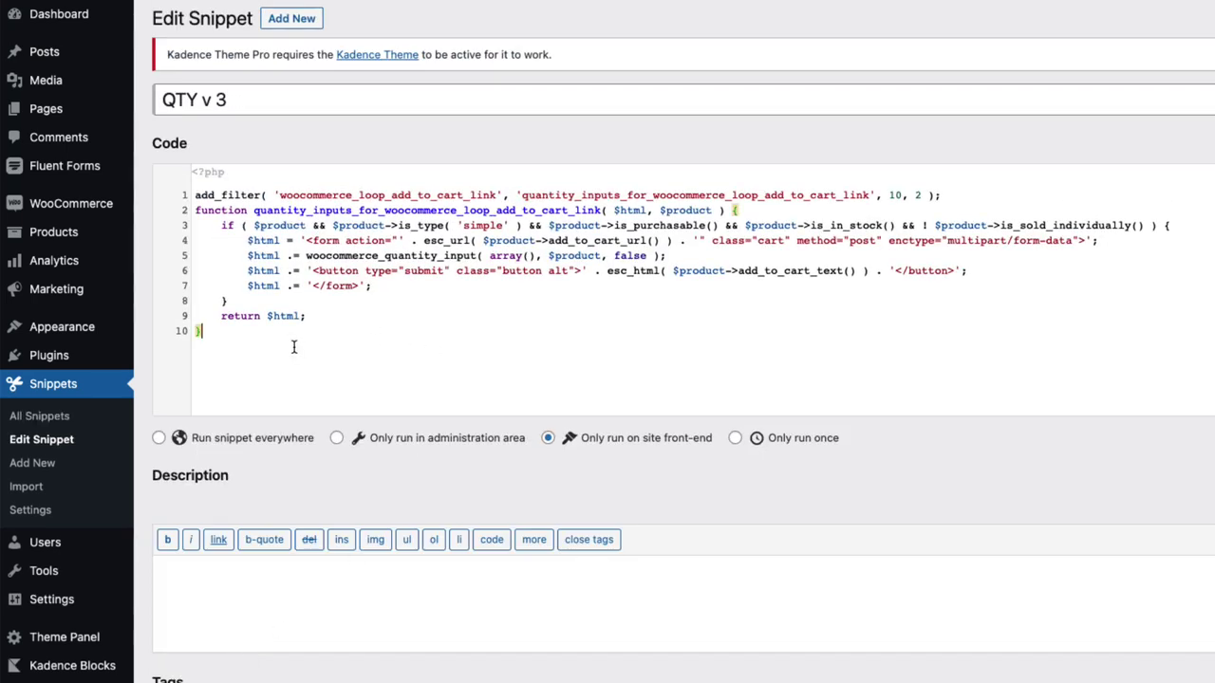
left_click_drag(293, 344, 194, 188)
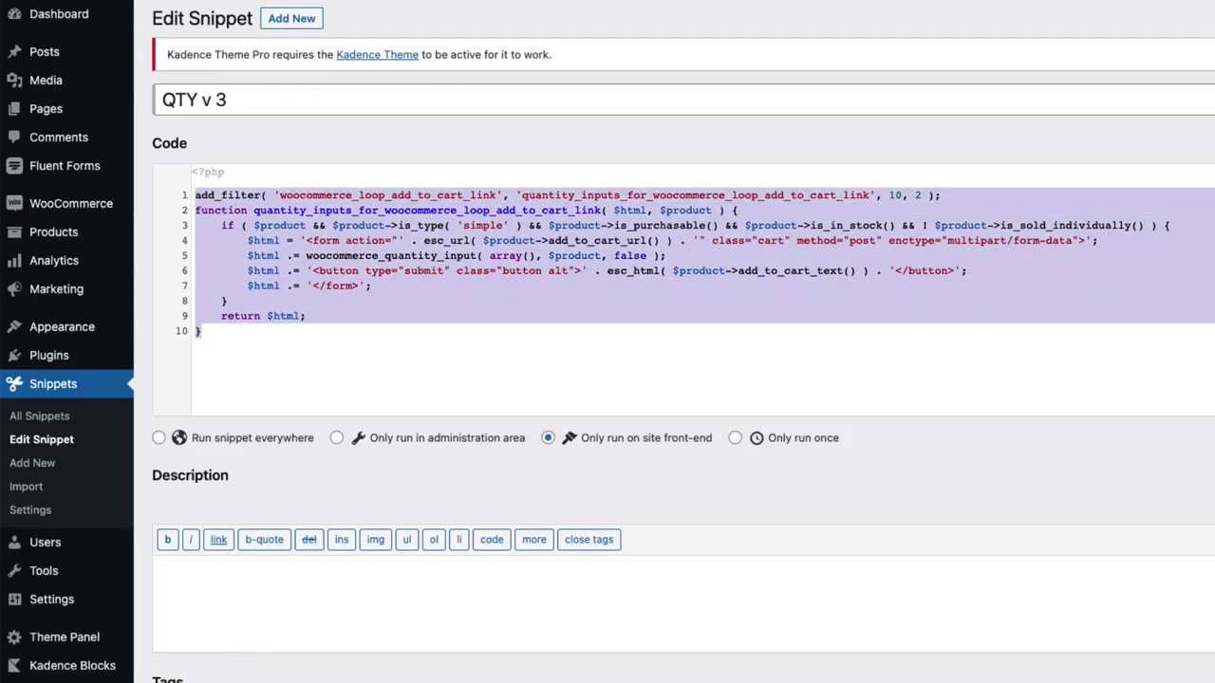
key("ctrl+s")
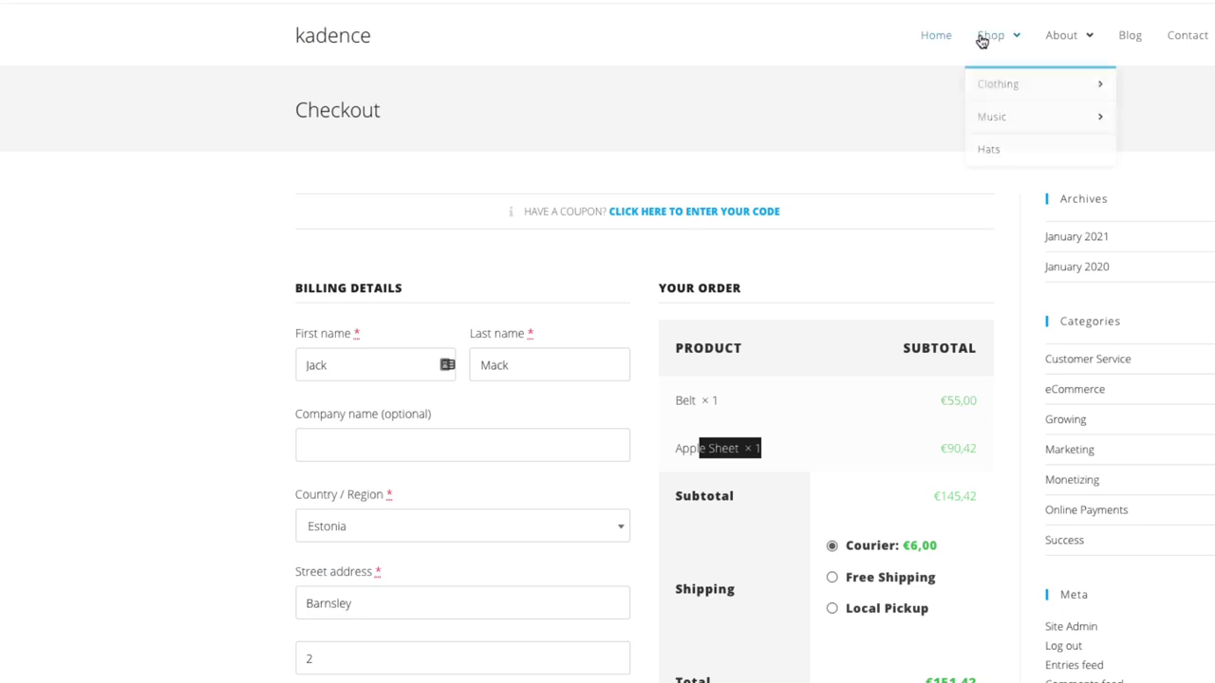
- Remove Belt and Apple Sheet from the cart page
mouse_move(1072, 40)
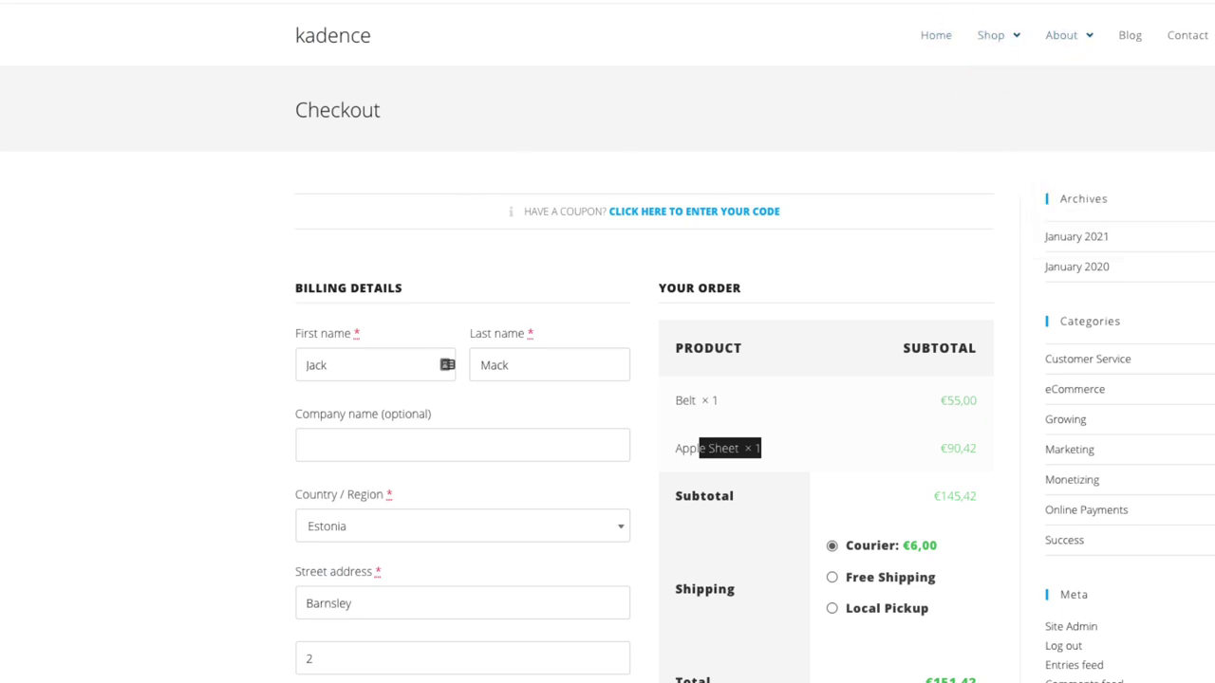
left_click(1152, 35)
left_click(131, 269)
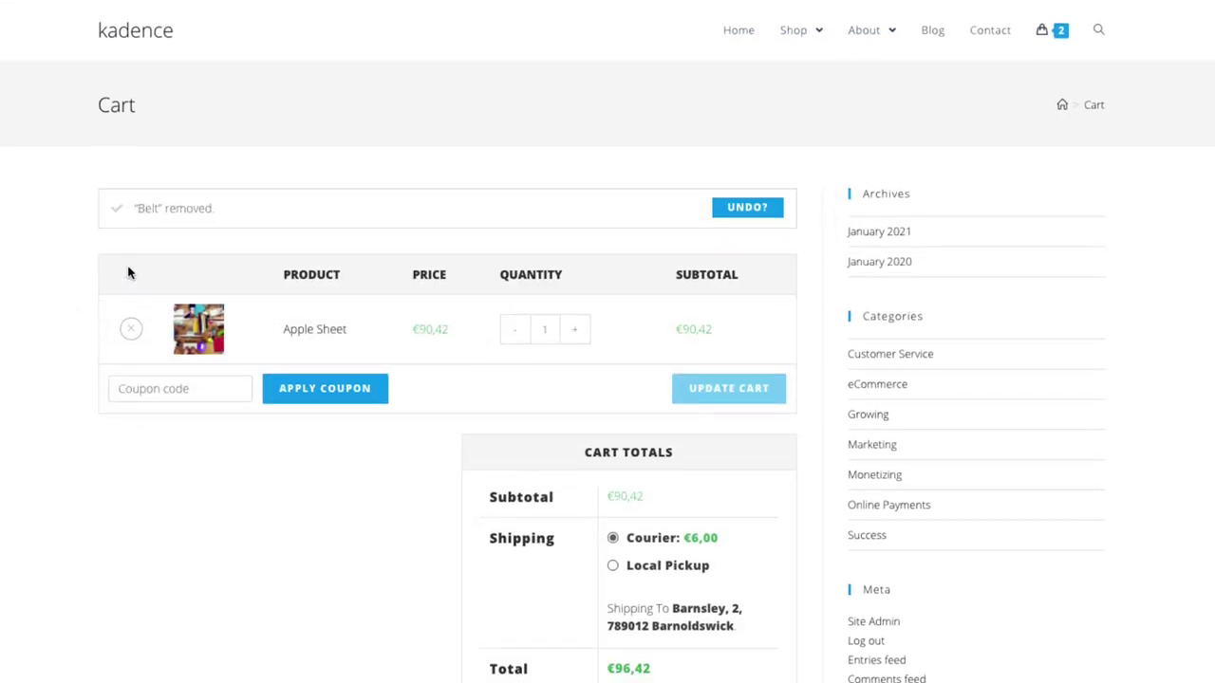
left_click(133, 190)
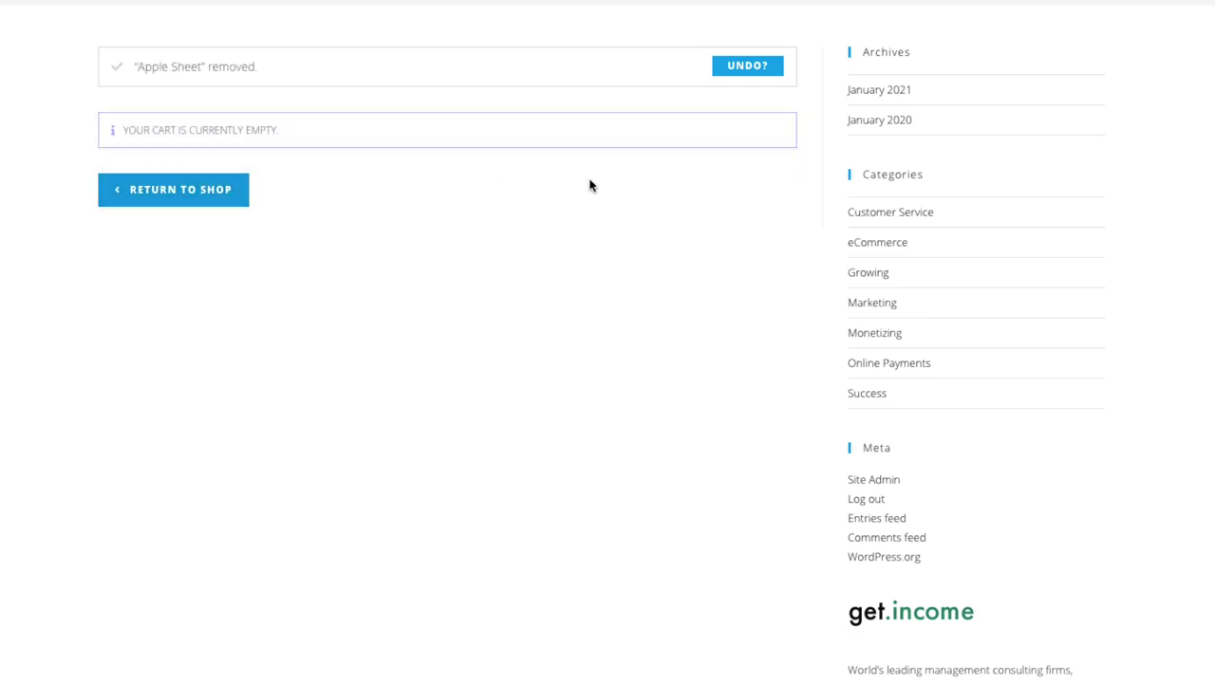
- Add 3 ACME Potato Albums from the shop and check the added-to-cart notice and URL parameter
scroll(589, 184, "up", 2)
mouse_move(782, 58)
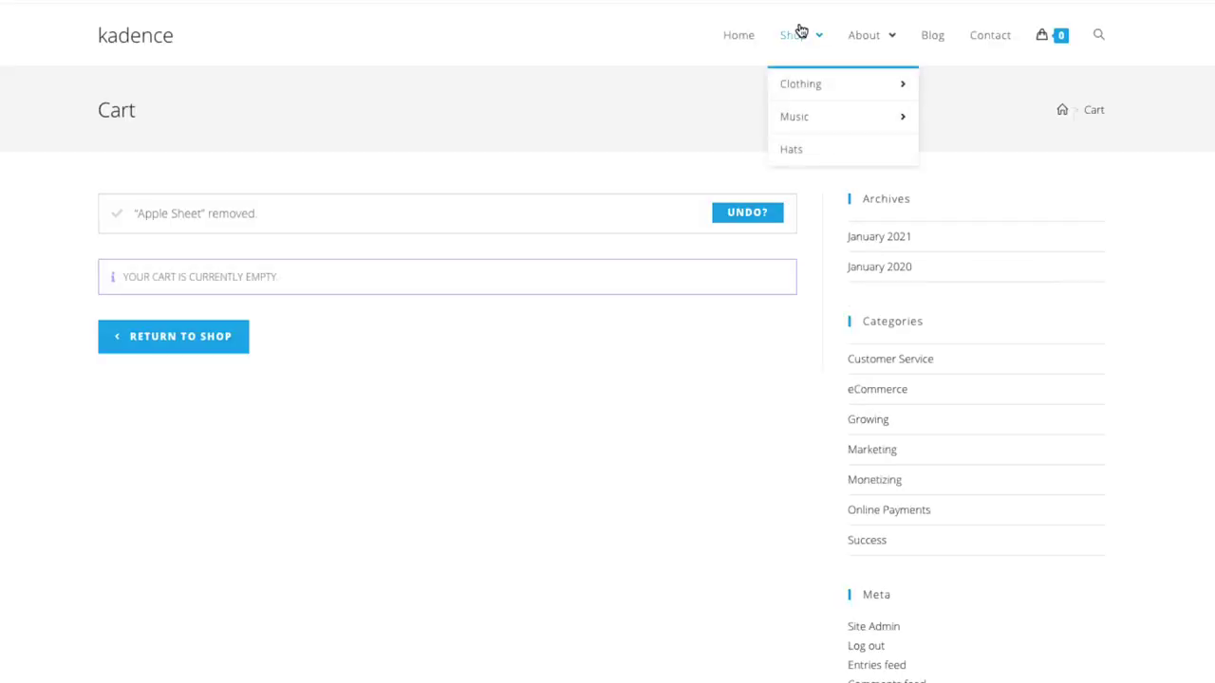
left_click(800, 35)
scroll(502, 547, "down", 1)
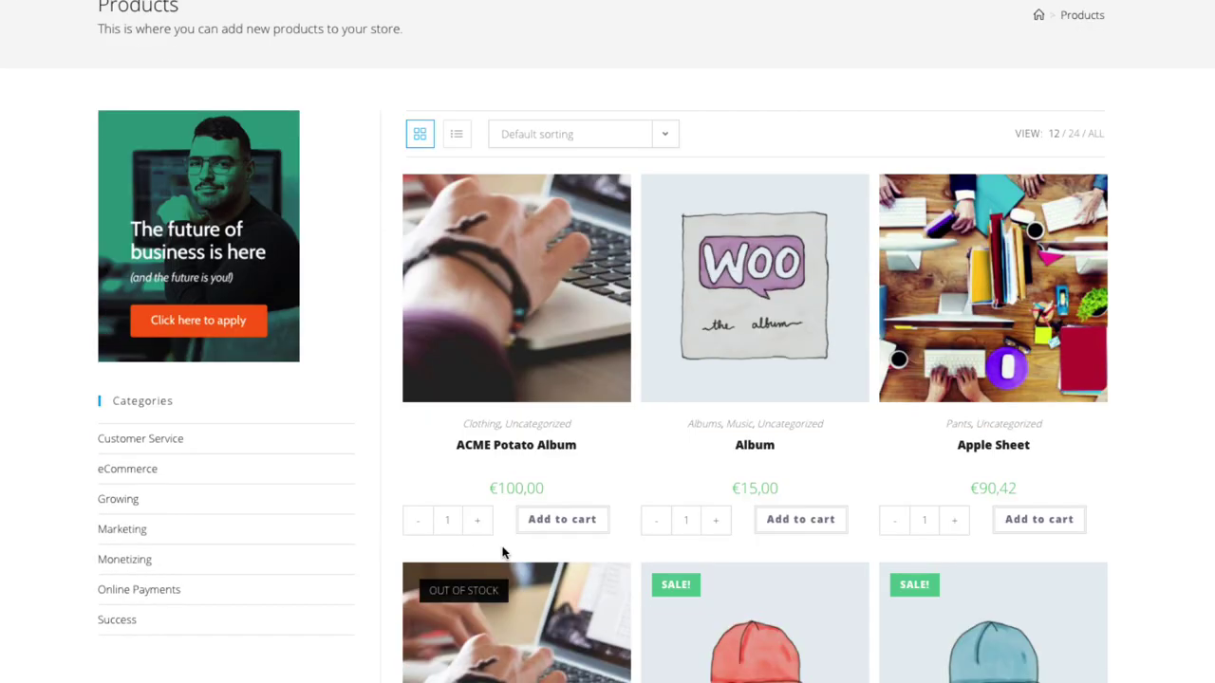
left_click(480, 521)
left_click(479, 521)
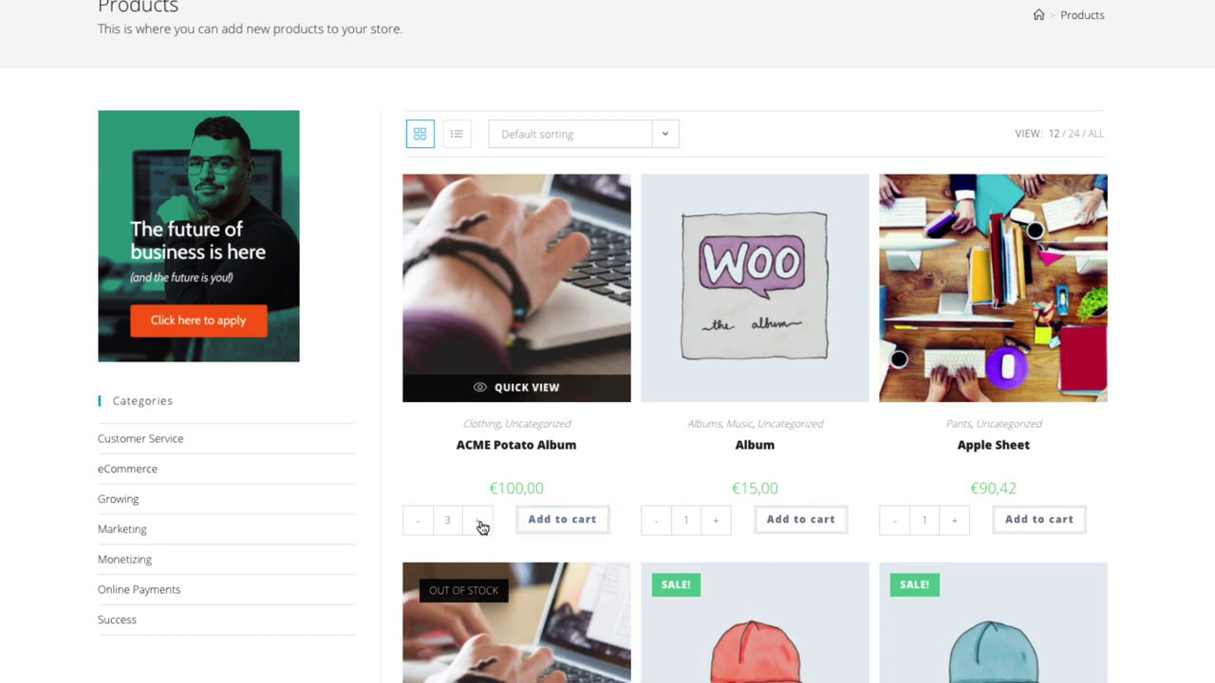
left_click(562, 519)
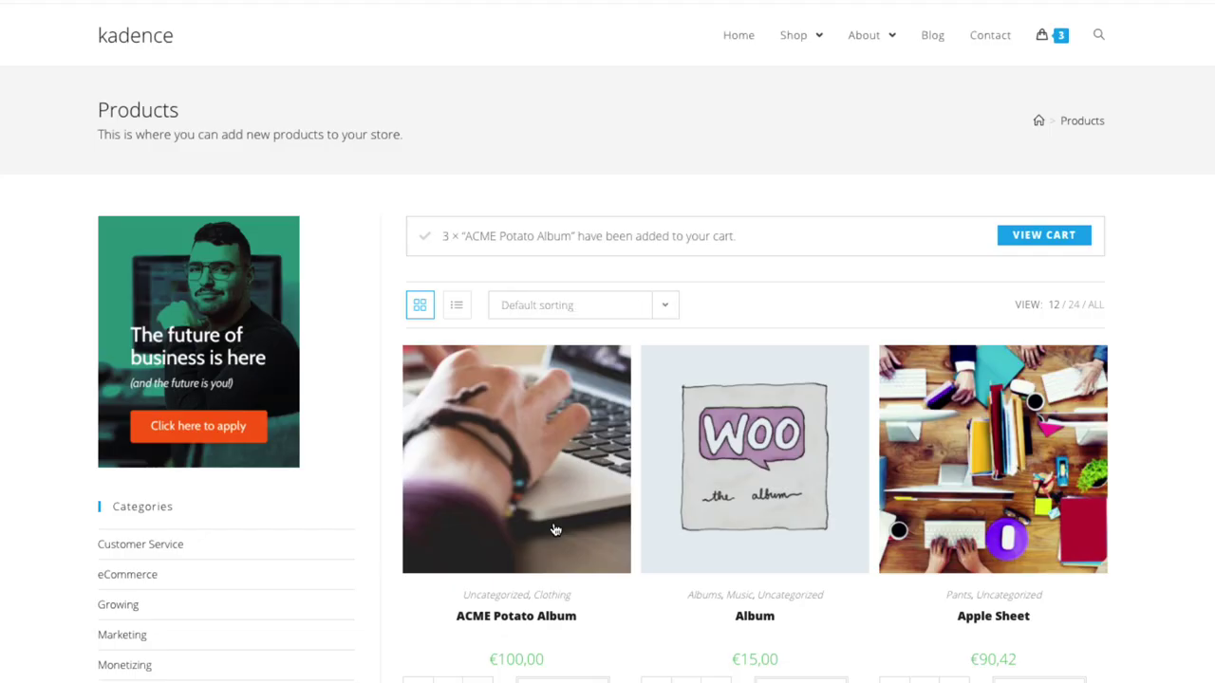
mouse_move(1055, 44)
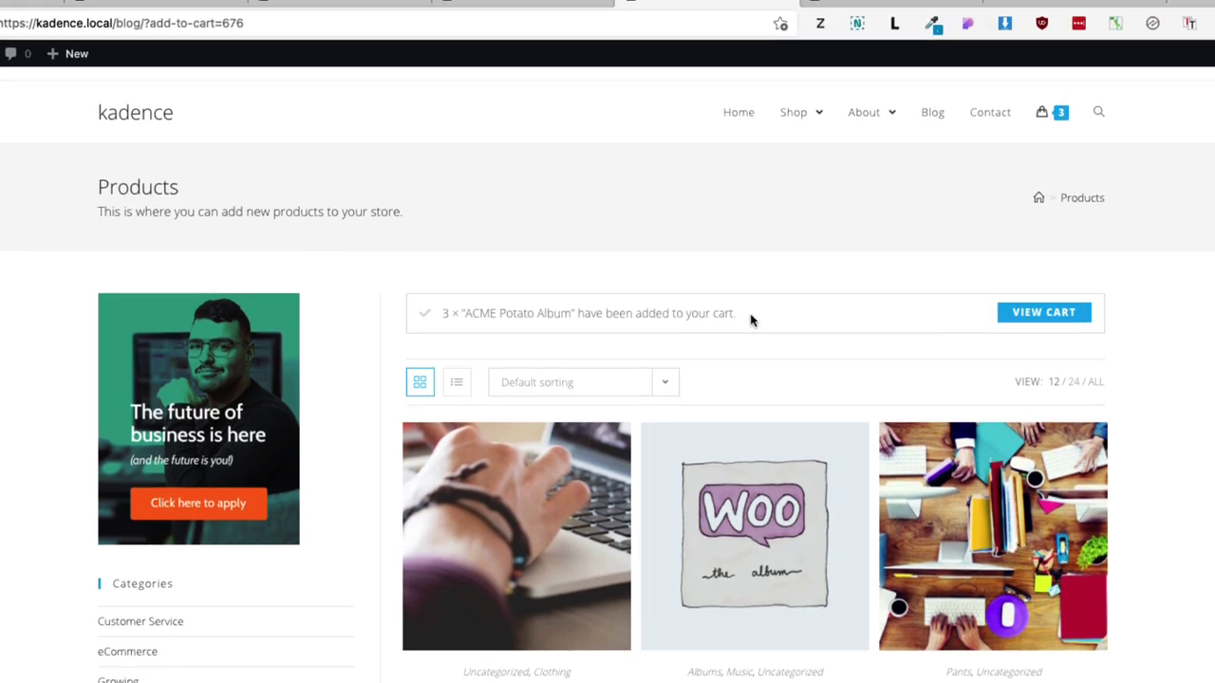
left_click_drag(750, 320, 442, 320)
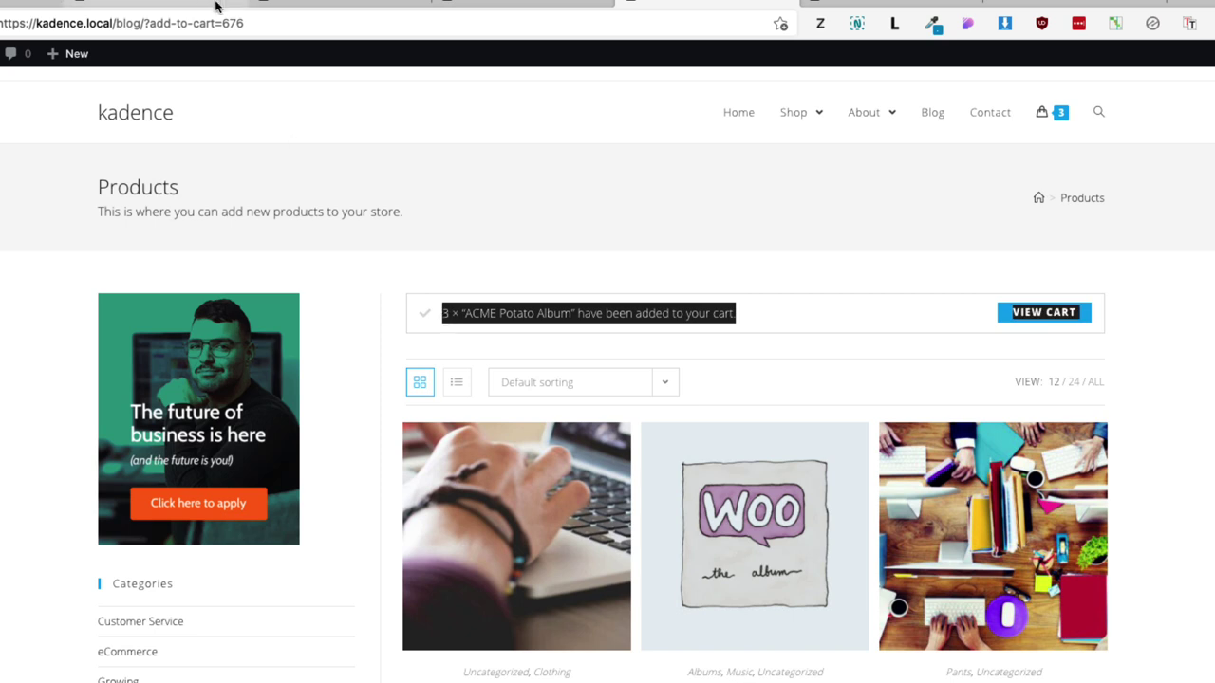
left_click_drag(270, 24, 147, 28)
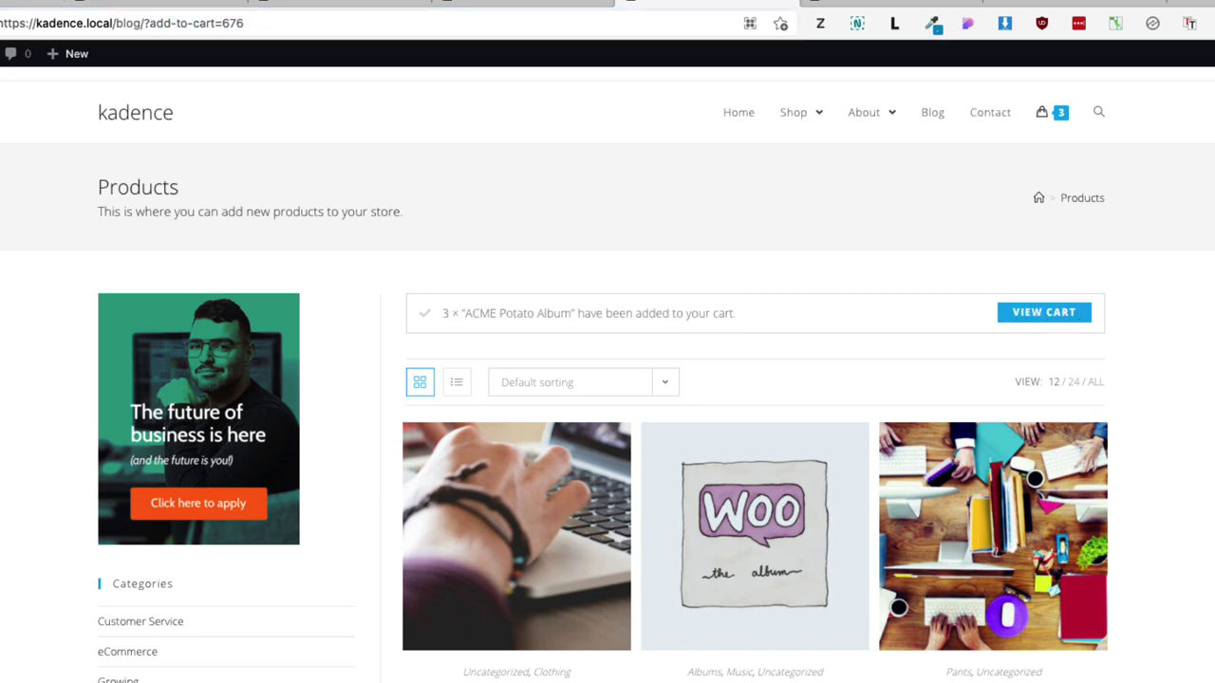
- Reload the shop page and resend the add-to-cart form so the mini-cart count reaches 6
key("super+r")
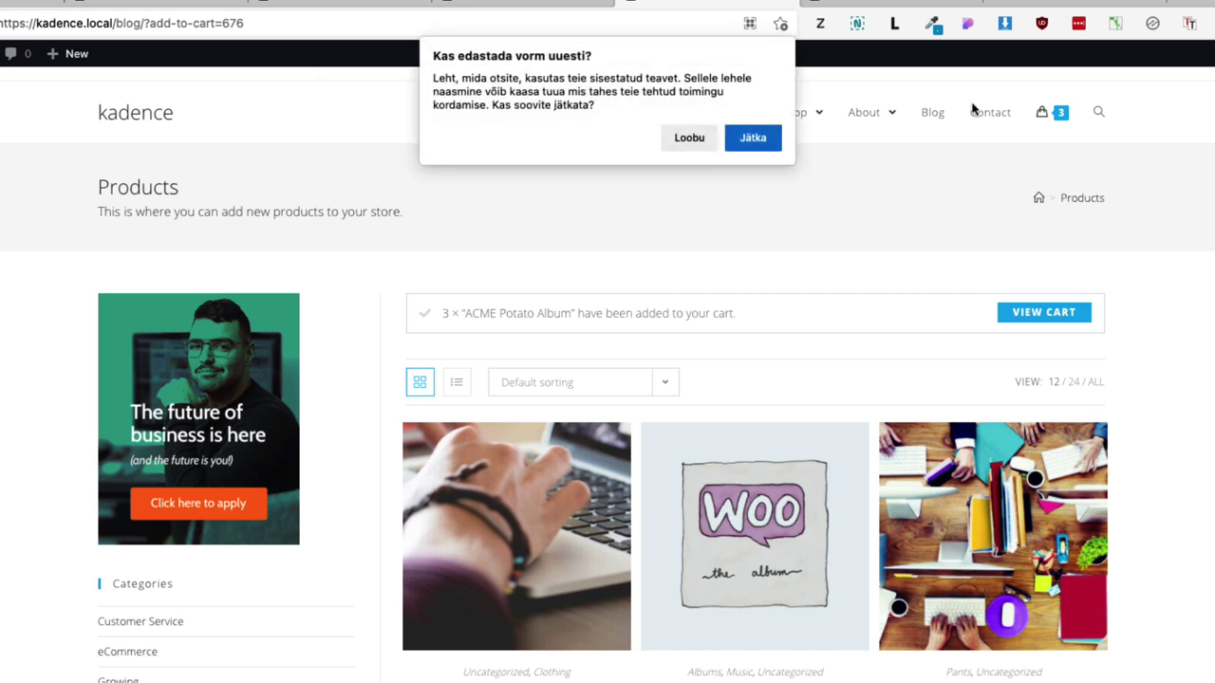
left_click(754, 138)
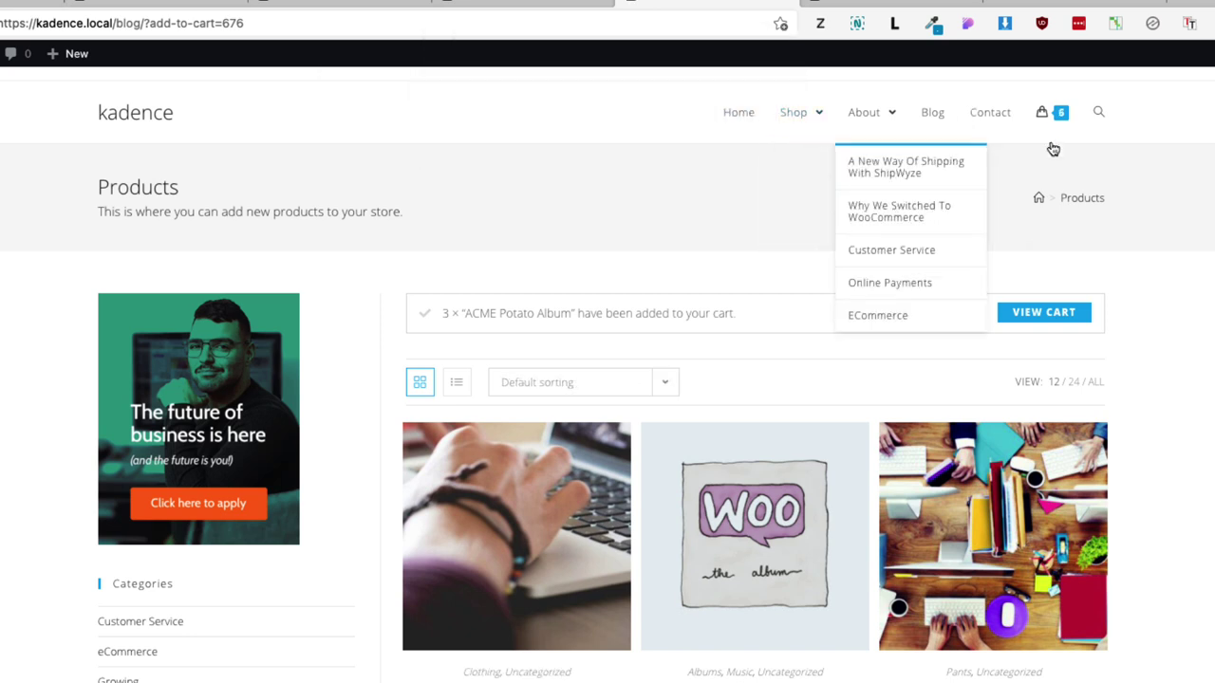
mouse_move(1060, 119)
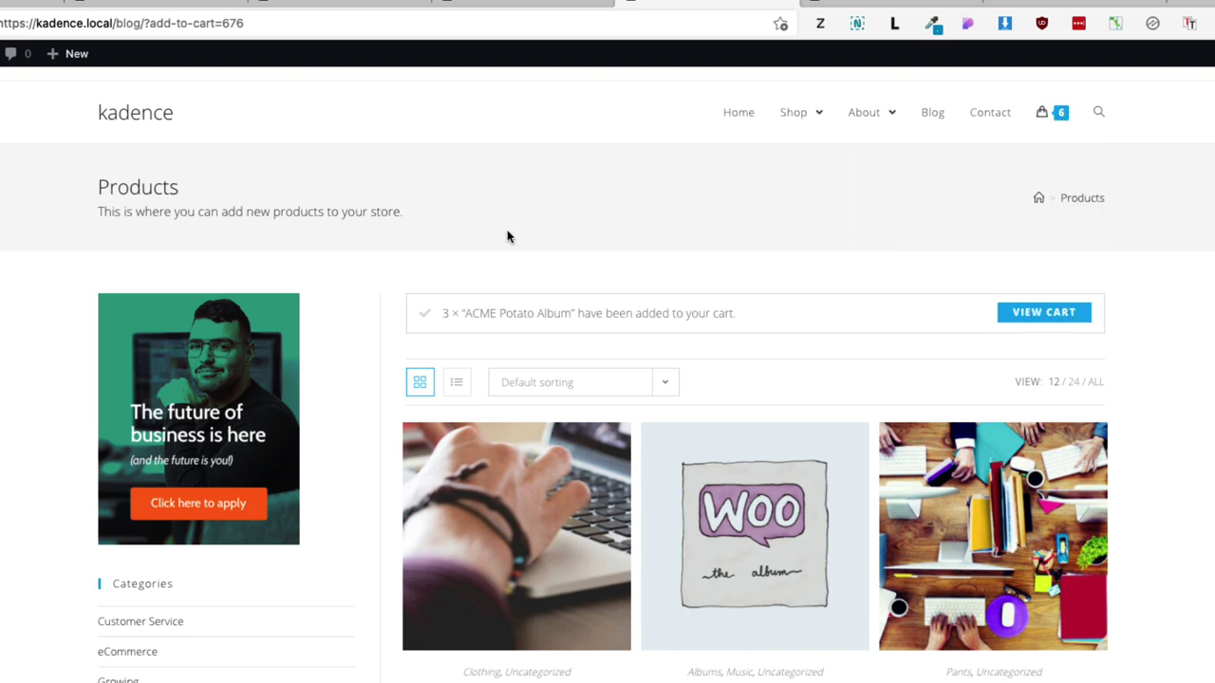
left_click(531, 3)
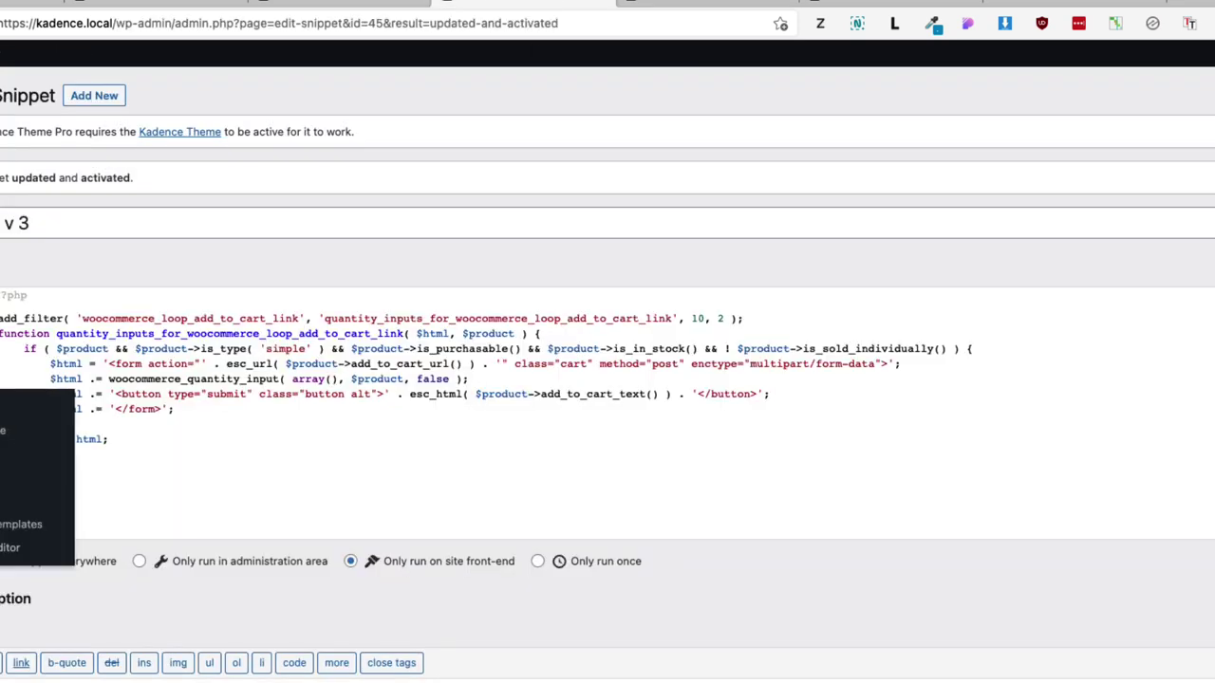
- Search new themes for 'gener', then install and activate GeneratePress
left_click(9, 407)
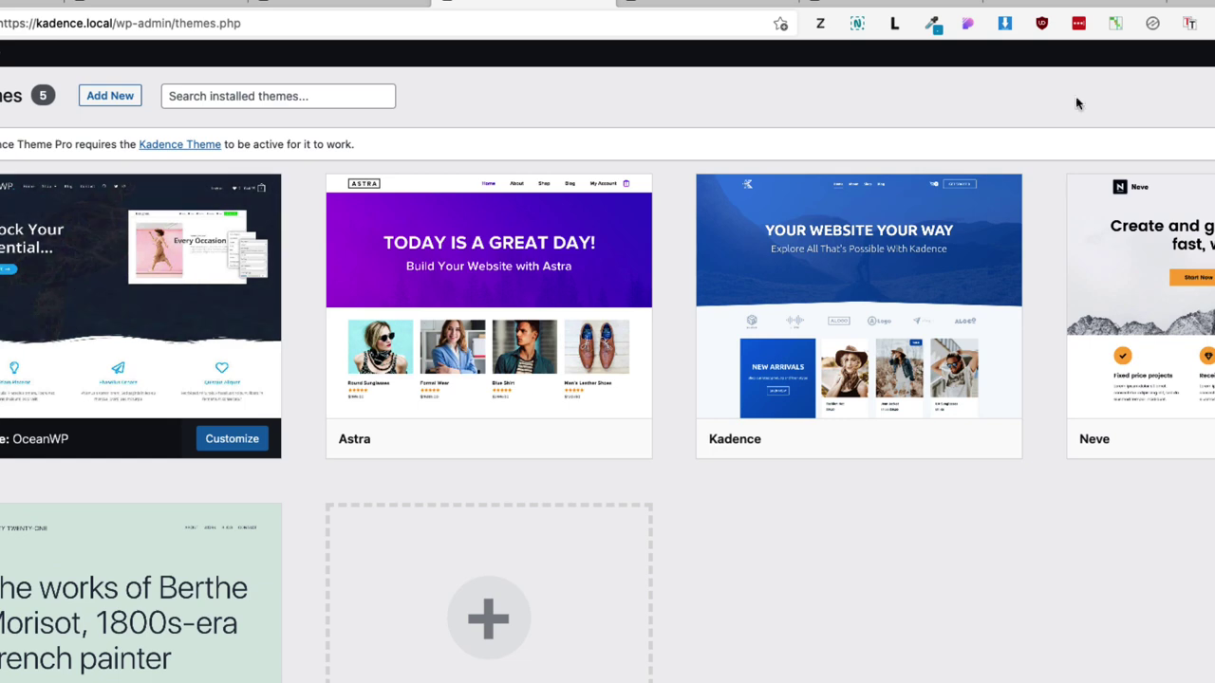
left_click(133, 93)
left_click(1137, 157)
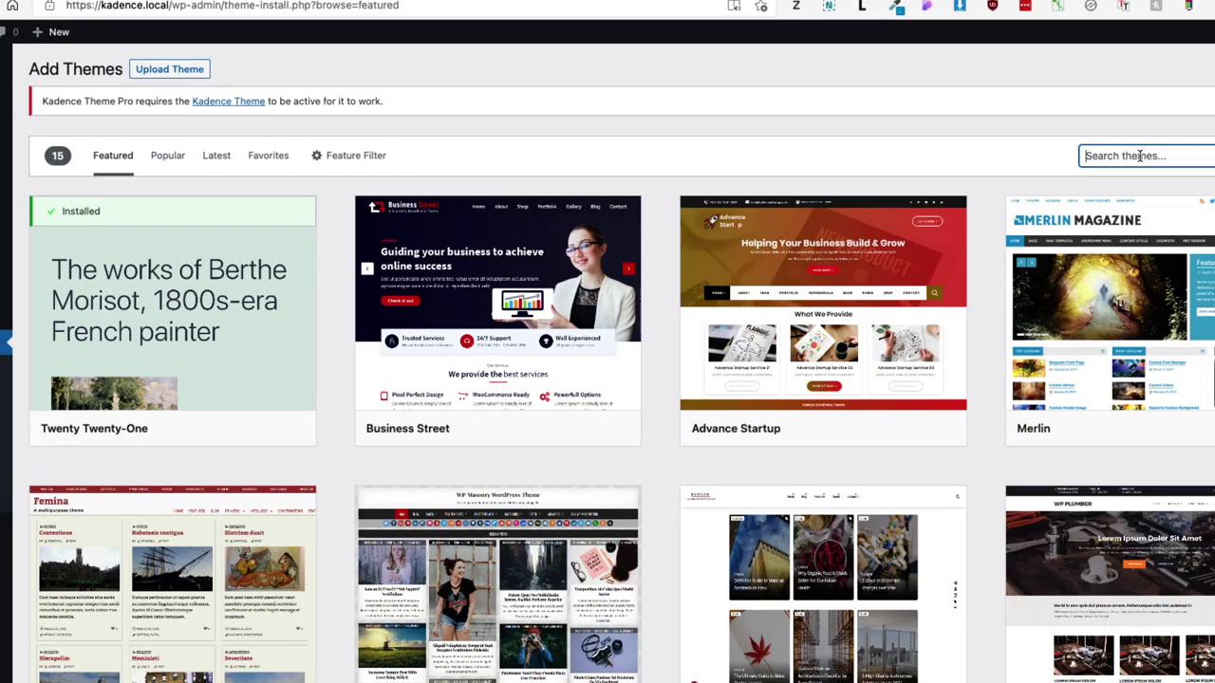
type("gener")
left_click(229, 430)
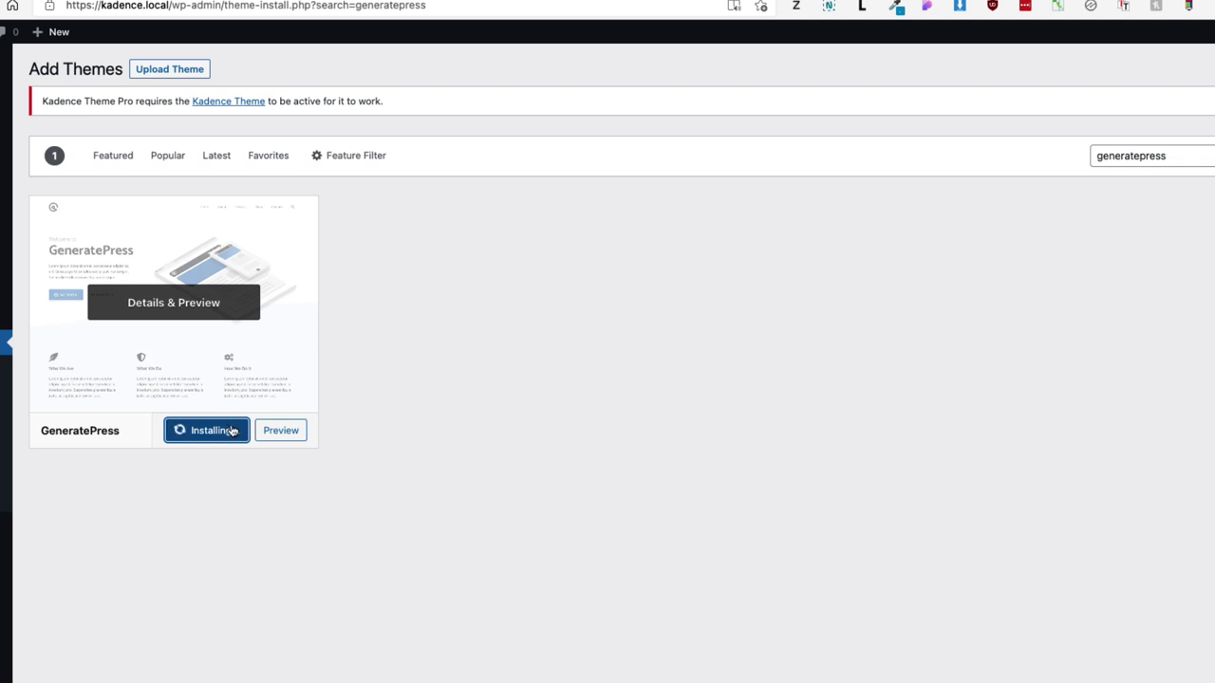
left_click(202, 436)
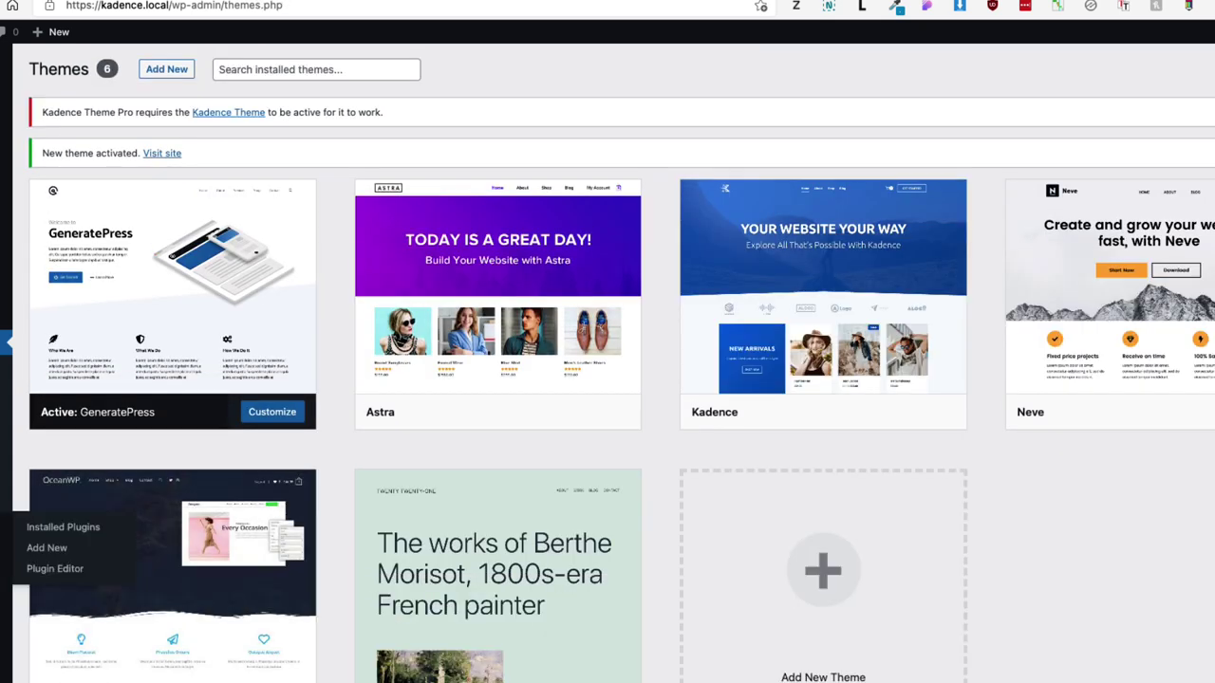
- Turn off the QTY v 3 snippet and turn on the QTY selection snippet
left_click(42, 555)
scroll(124, 550, "down", 10)
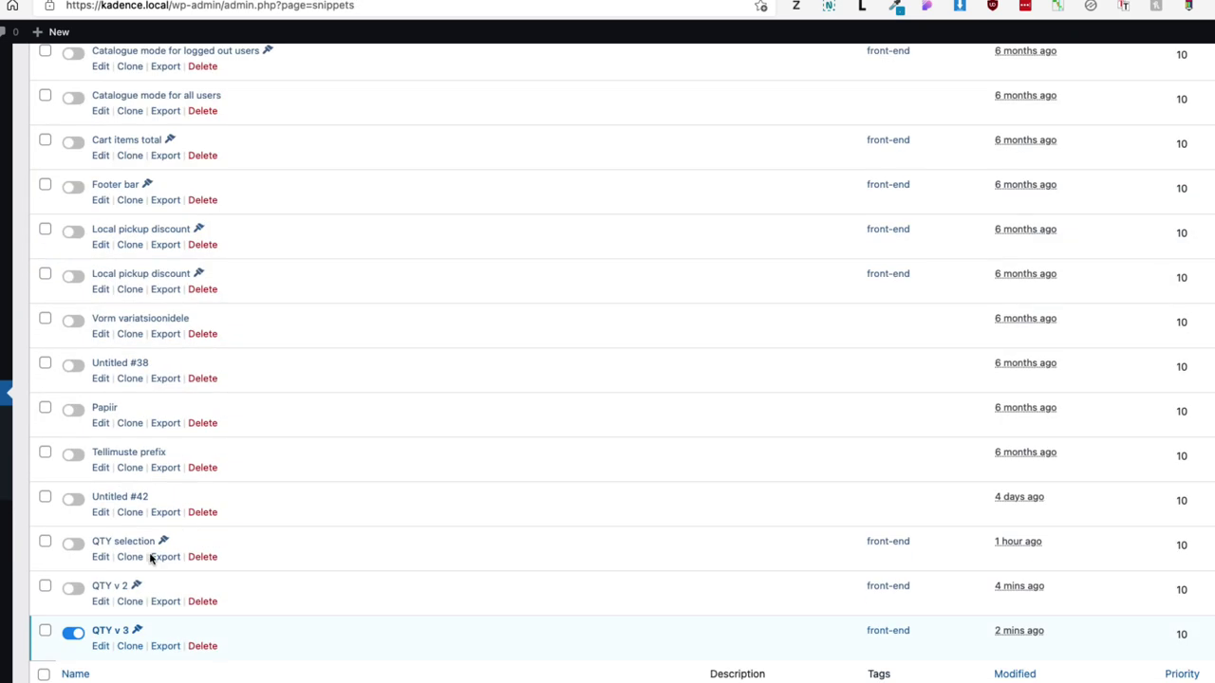
left_click(73, 633)
left_click(76, 546)
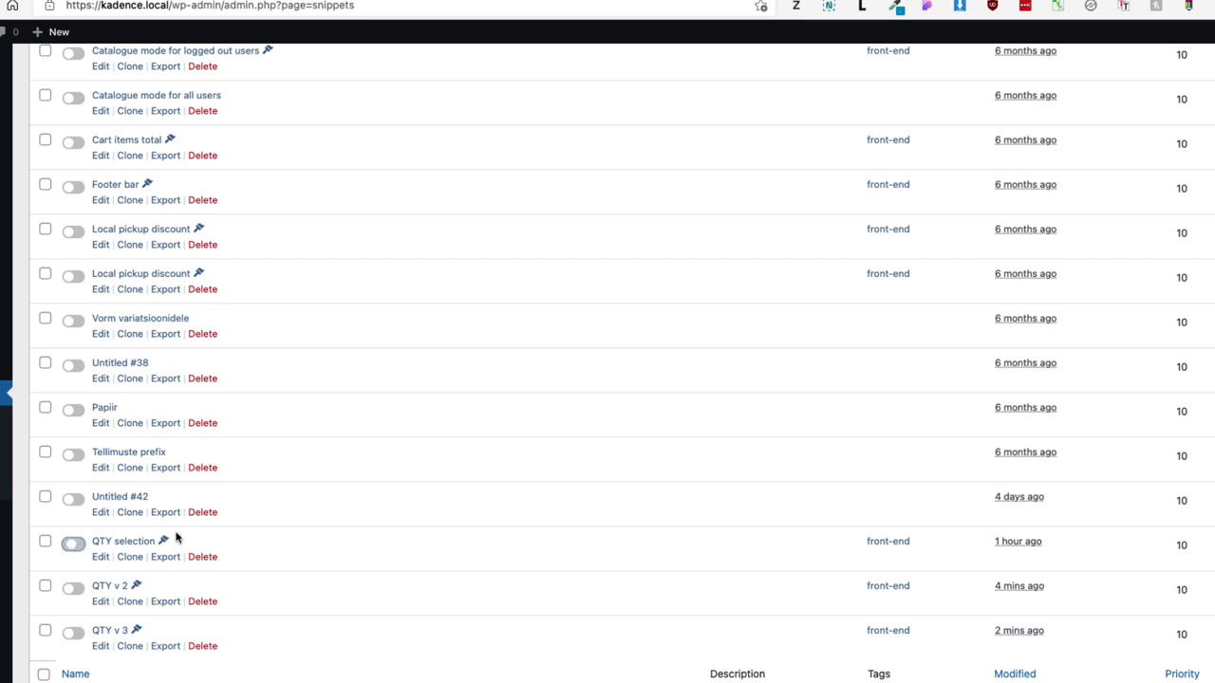
- Add 3 ACME Potato Albums from Shop News, check the cart, then remove them
key("ctrl+Tab")
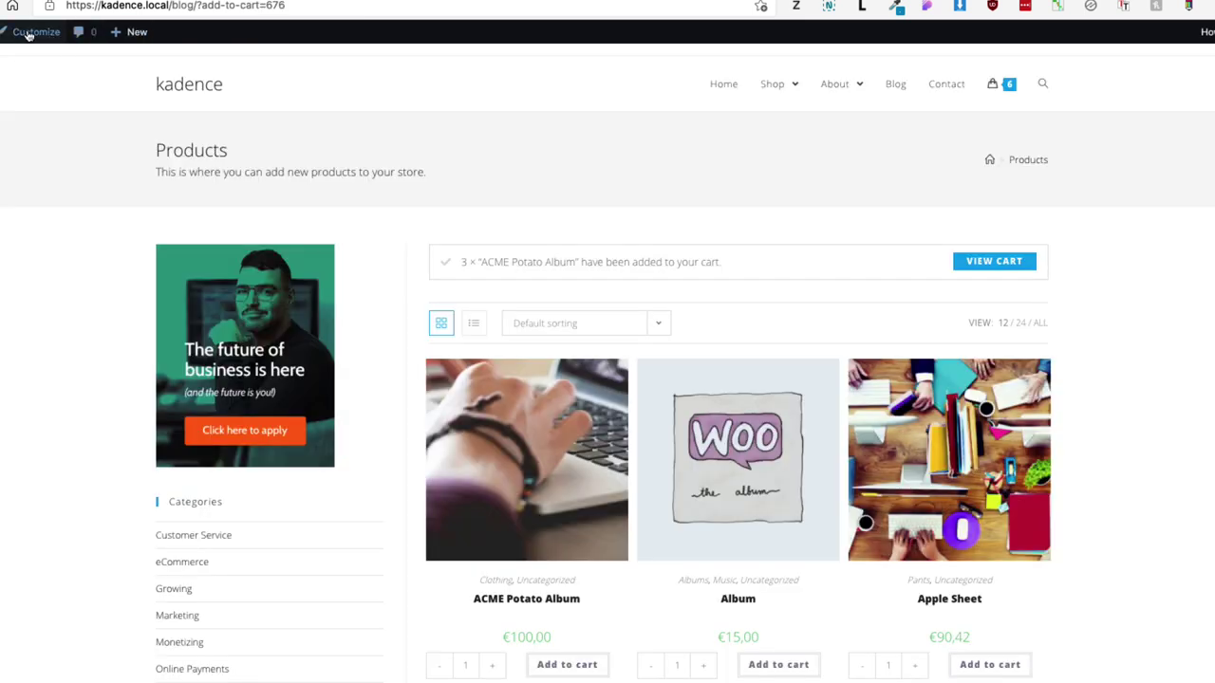
left_click(772, 86)
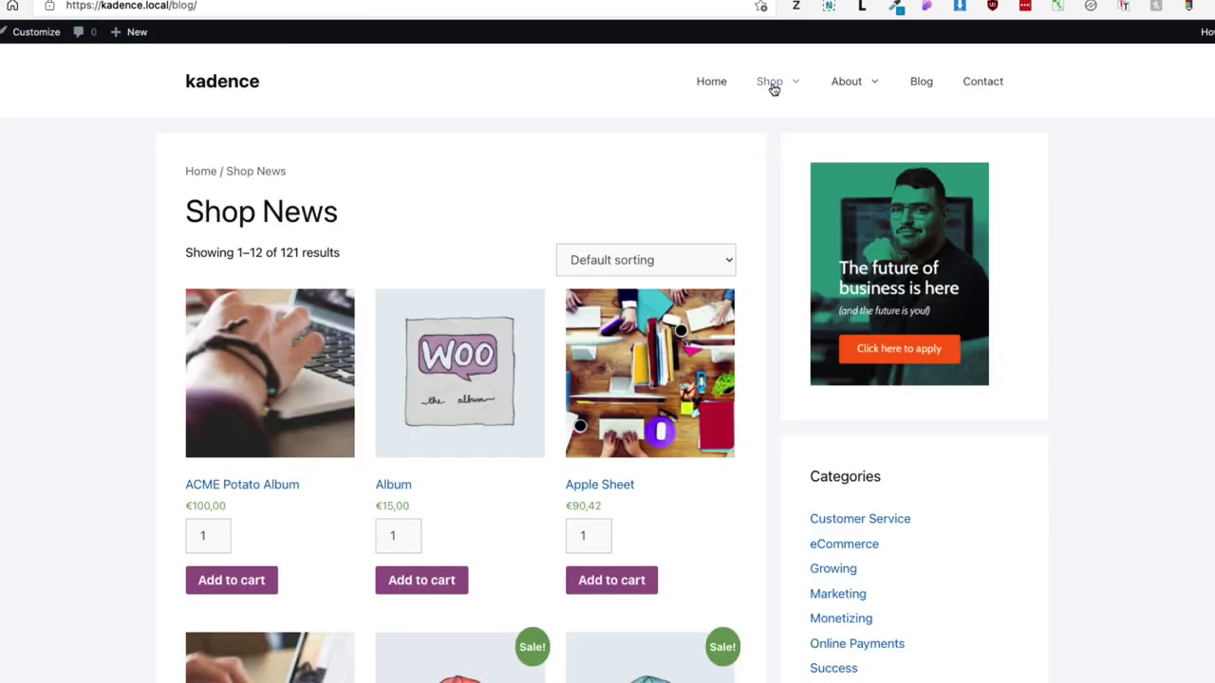
left_click(214, 532)
left_click(215, 532)
left_click(238, 579)
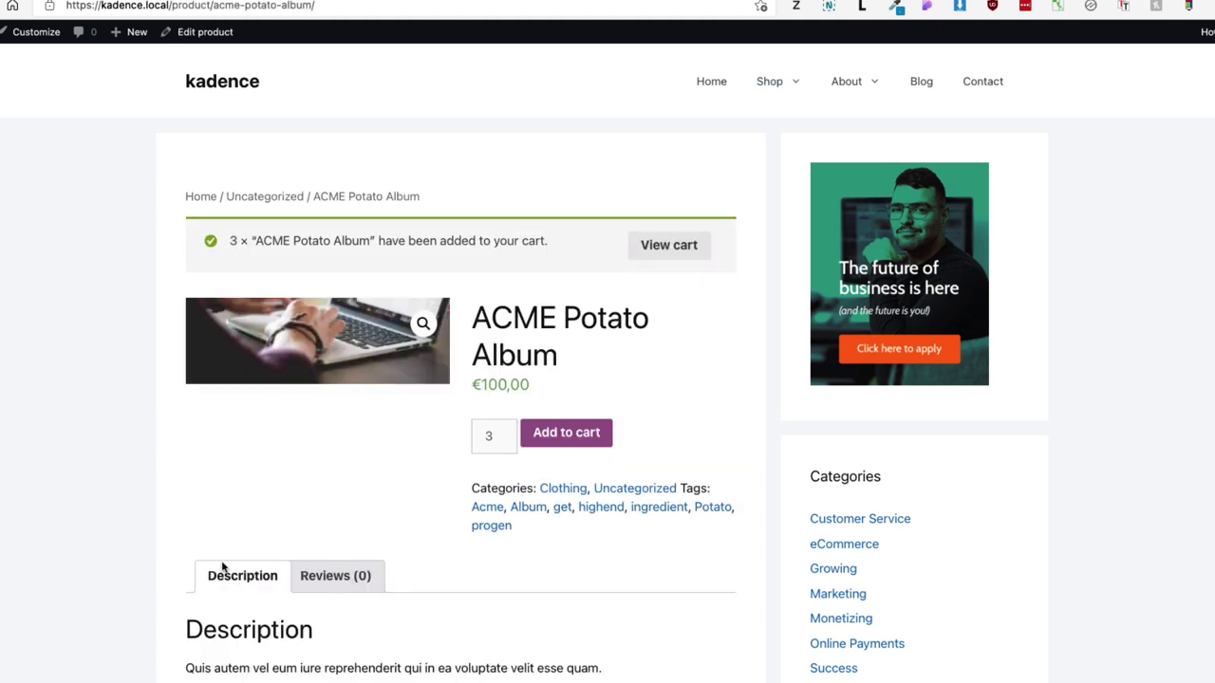
left_click(672, 245)
left_click(206, 287)
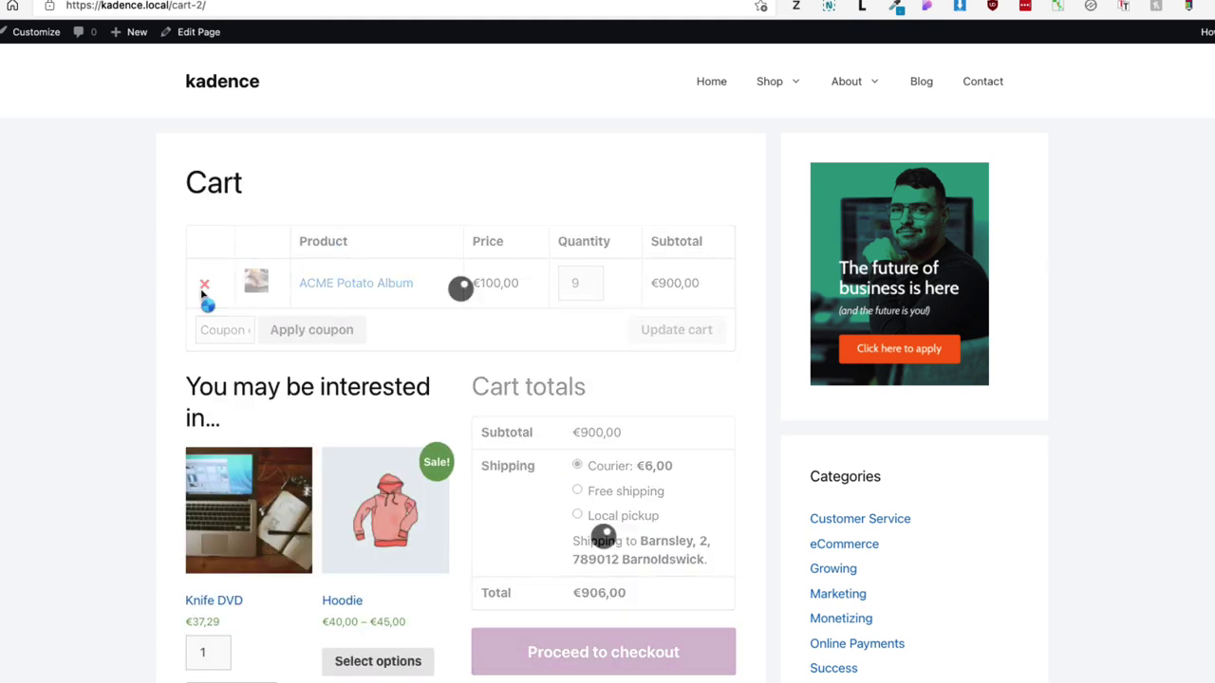
- Swap QTY selection off for QTY v 2, then add 2 Albums and view the cart
mouse_move(775, 83)
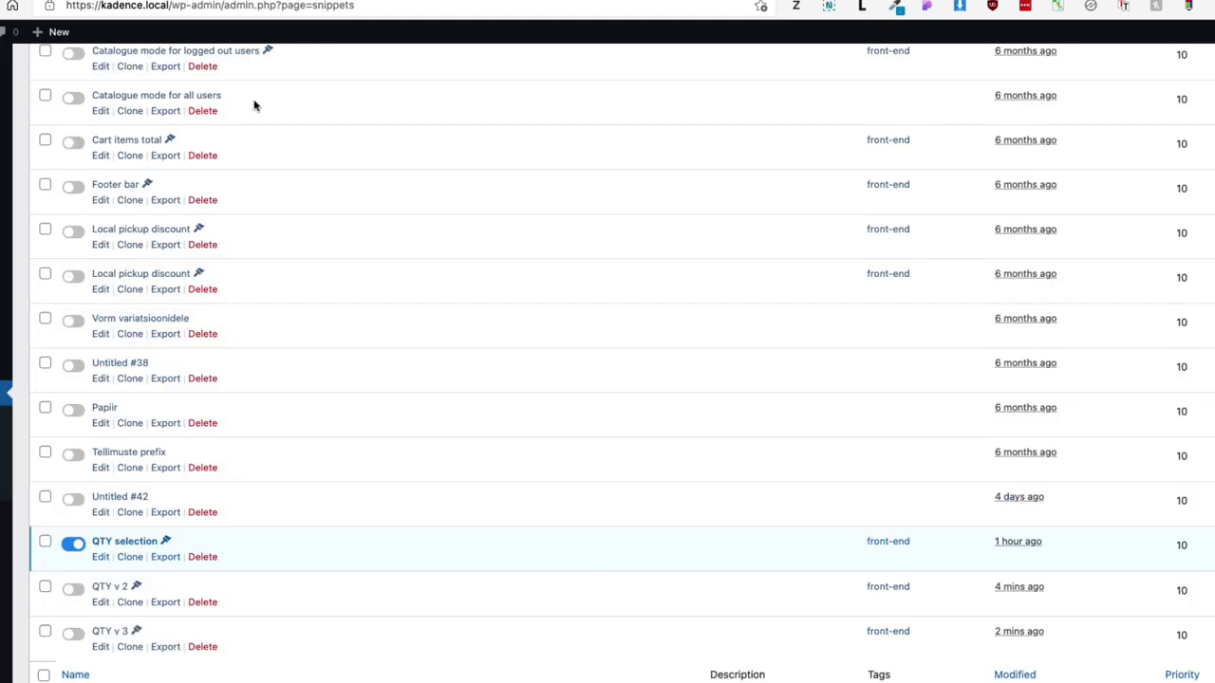
left_click(73, 544)
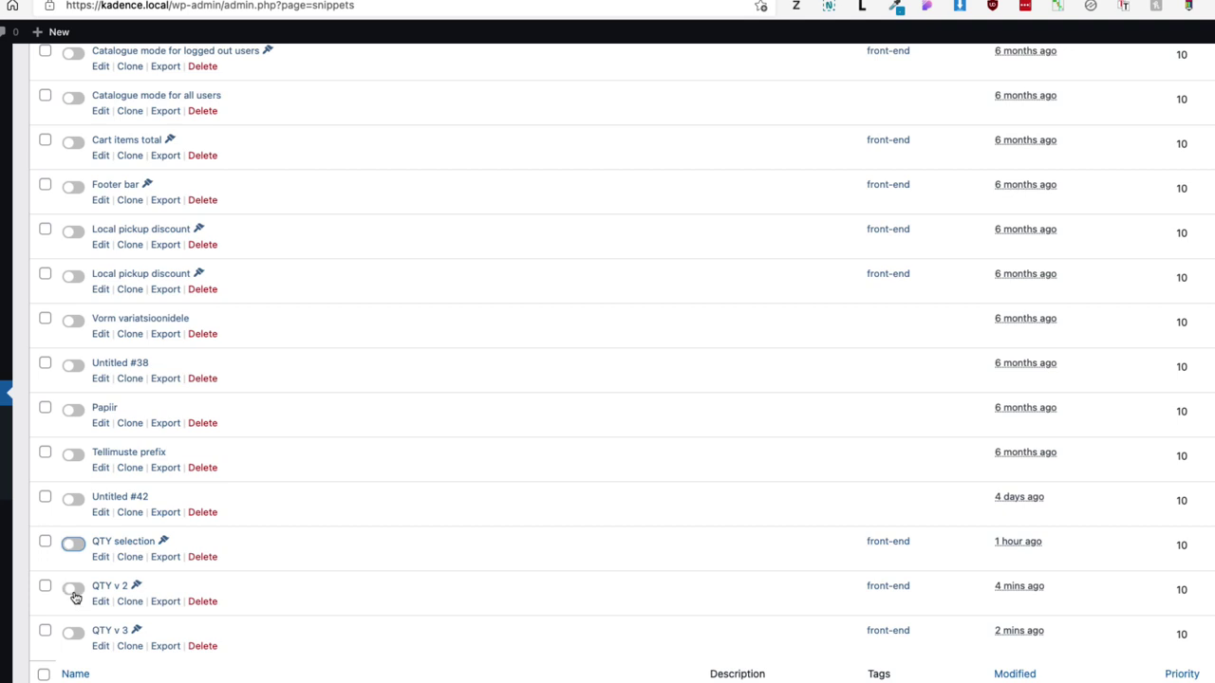
left_click(75, 589)
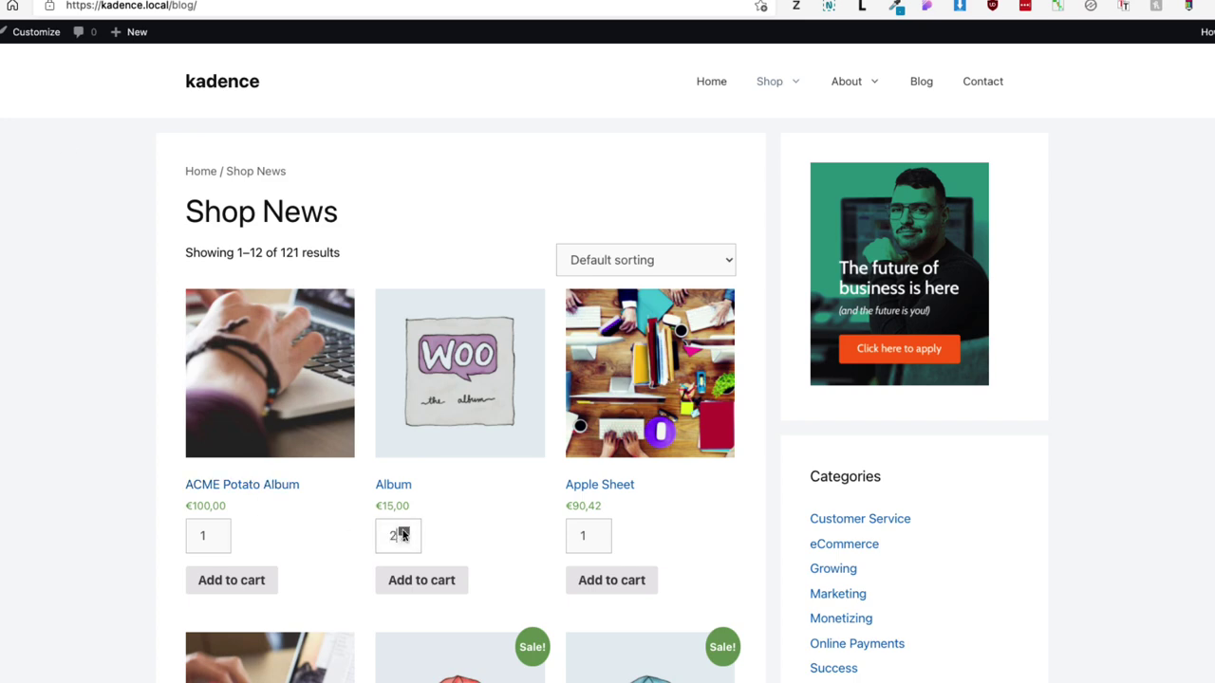
left_click(414, 530)
left_click(429, 583)
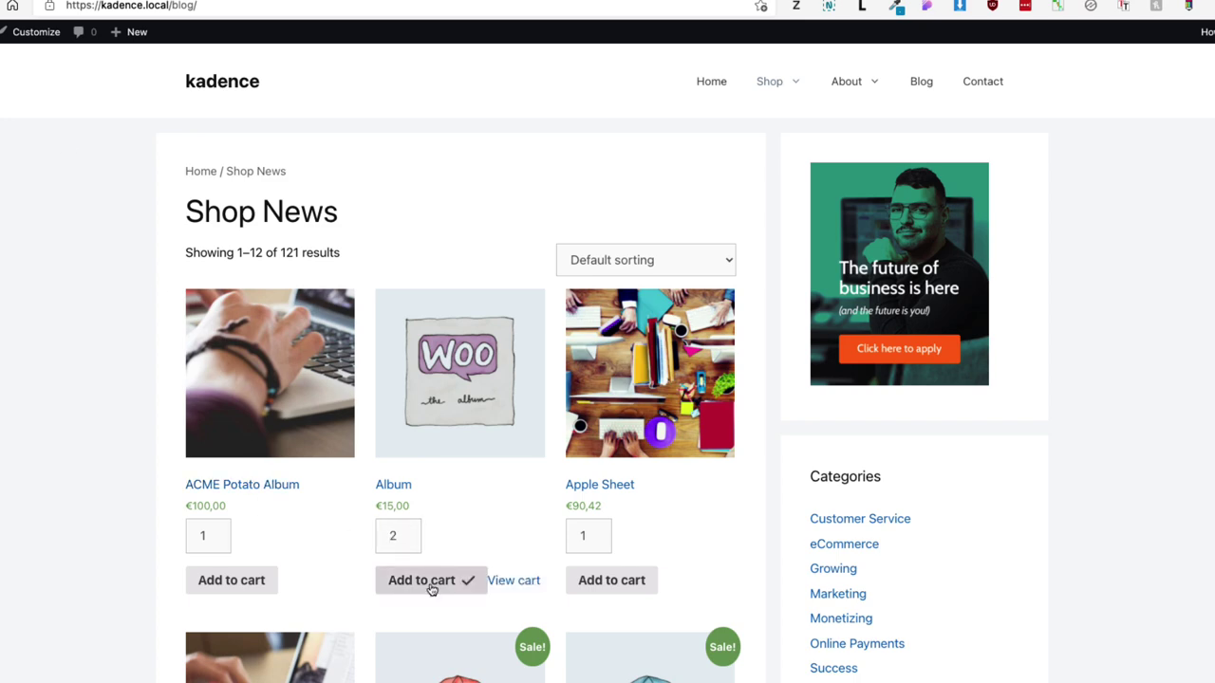
left_click(518, 581)
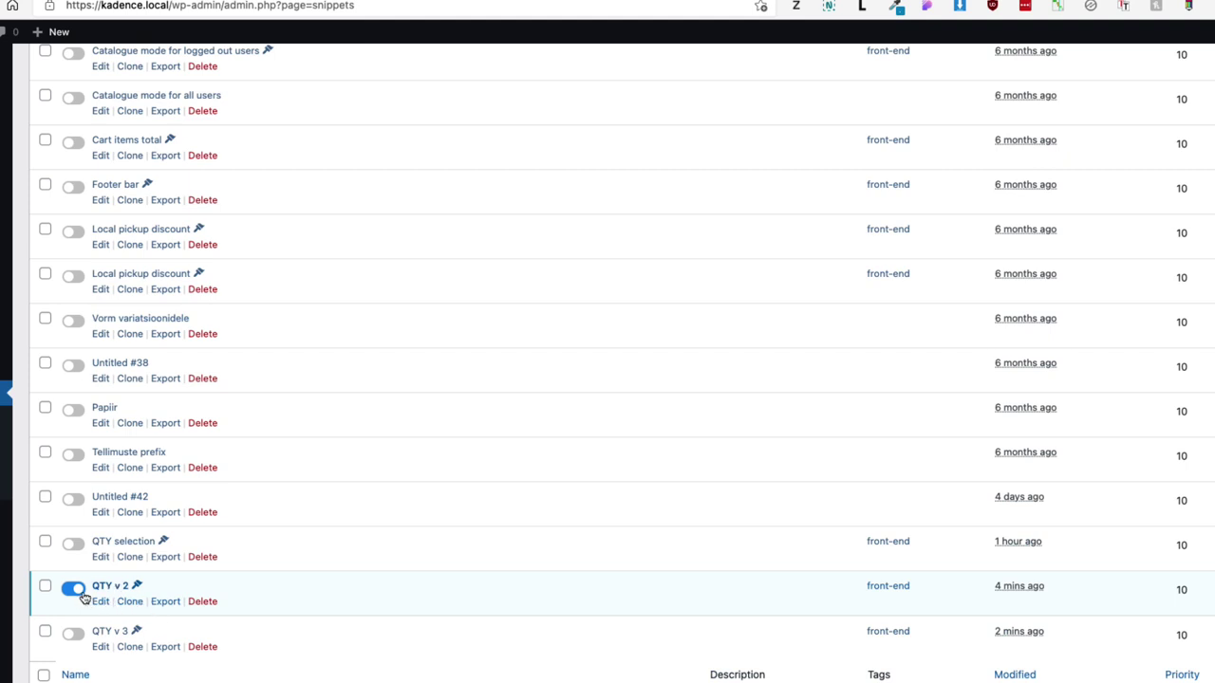
- Deactivate QTY v 2, open it for editing and select all its code
left_click(74, 588)
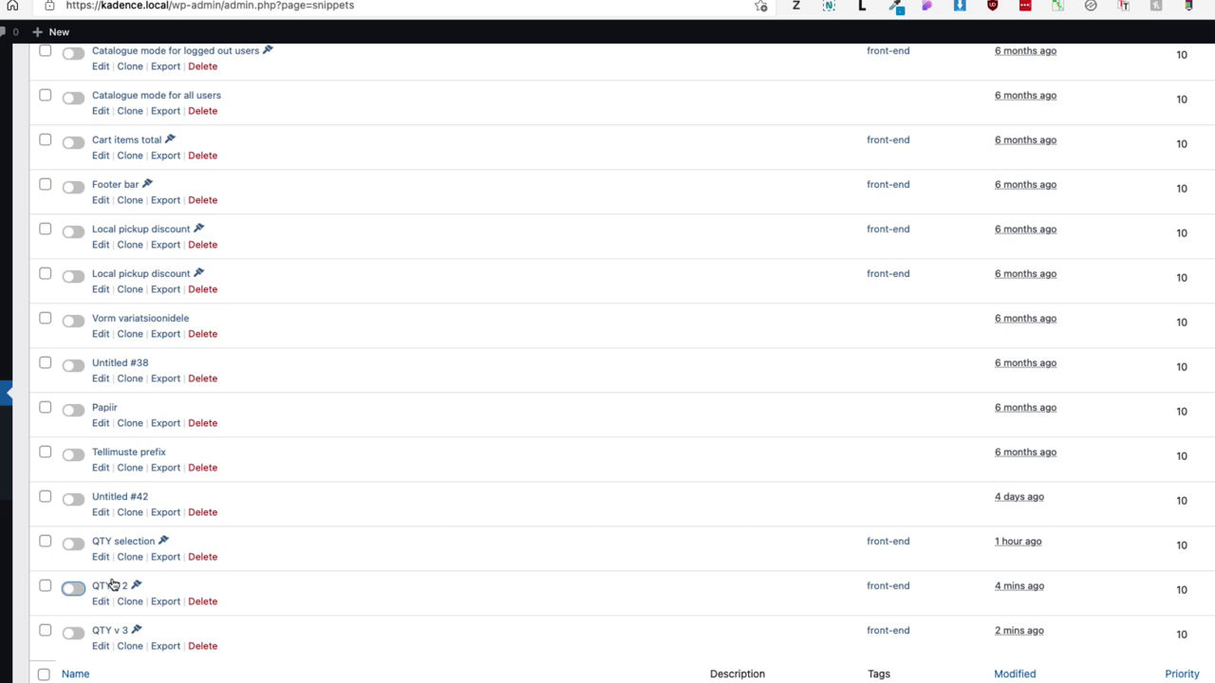
left_click(112, 586)
key("ctrl+a")
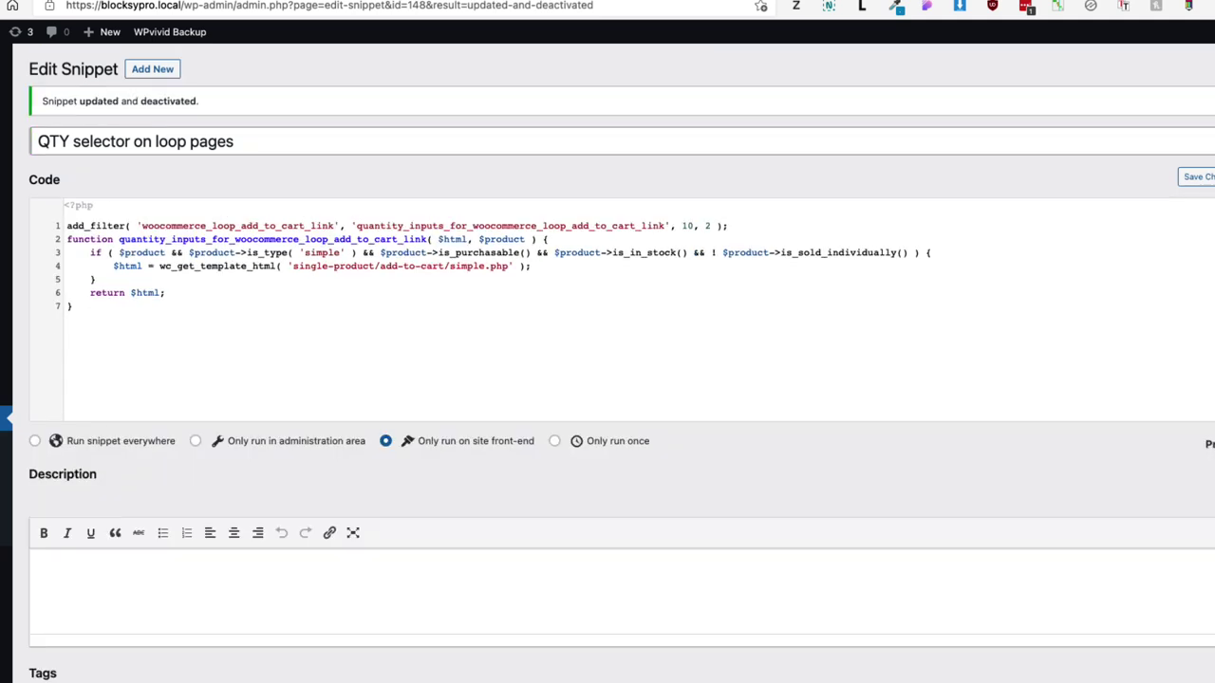
- Open QTY v 2 on the blocksypro site and save-and-activate it with Cmd+S
scroll(154, 456, "down", 10)
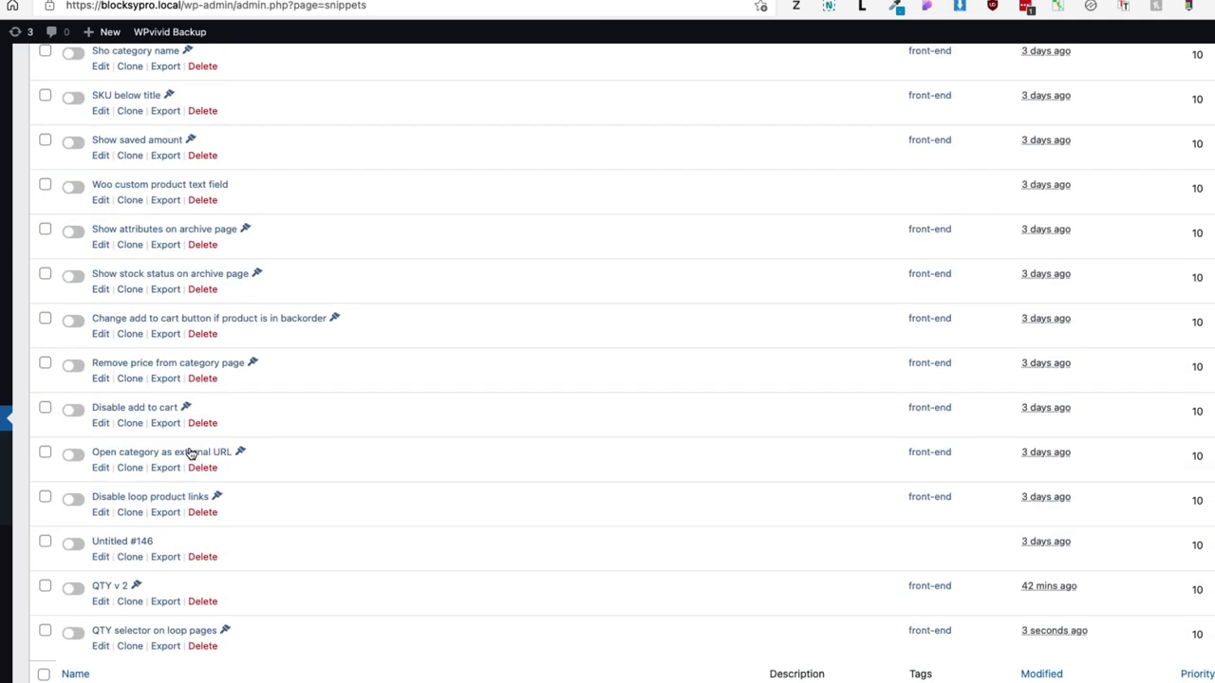
left_click(107, 587)
scroll(351, 470, "down", 5)
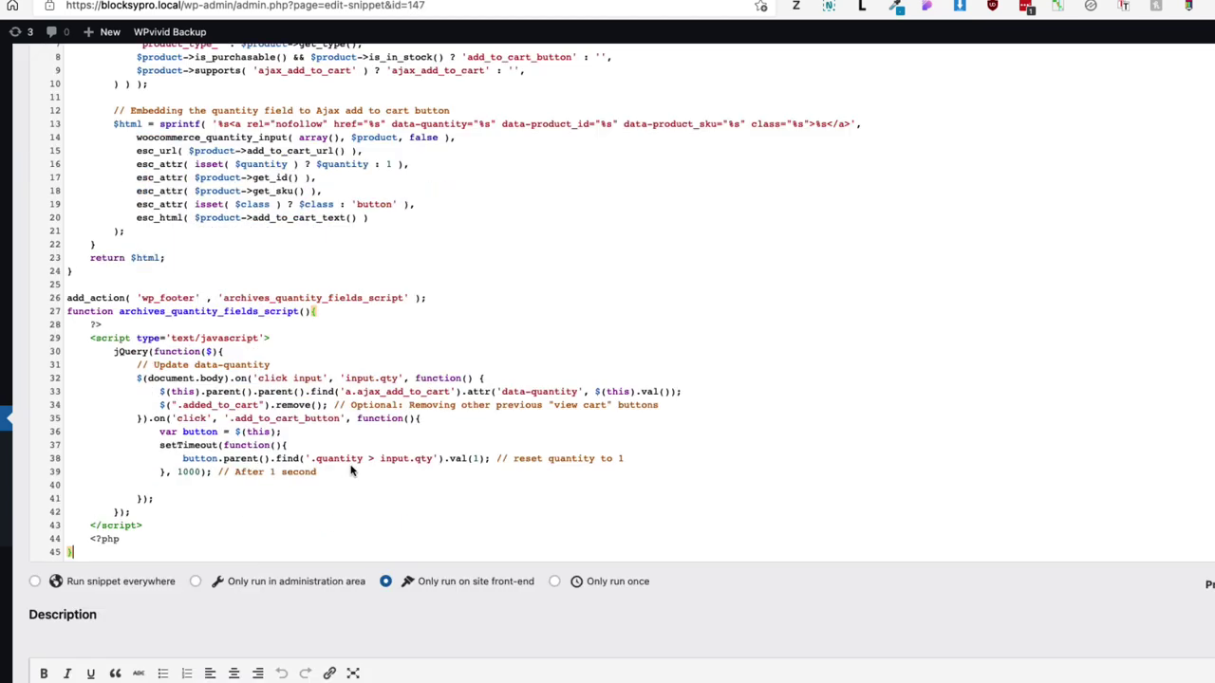
scroll(351, 471, "down", 2)
key("super+s")
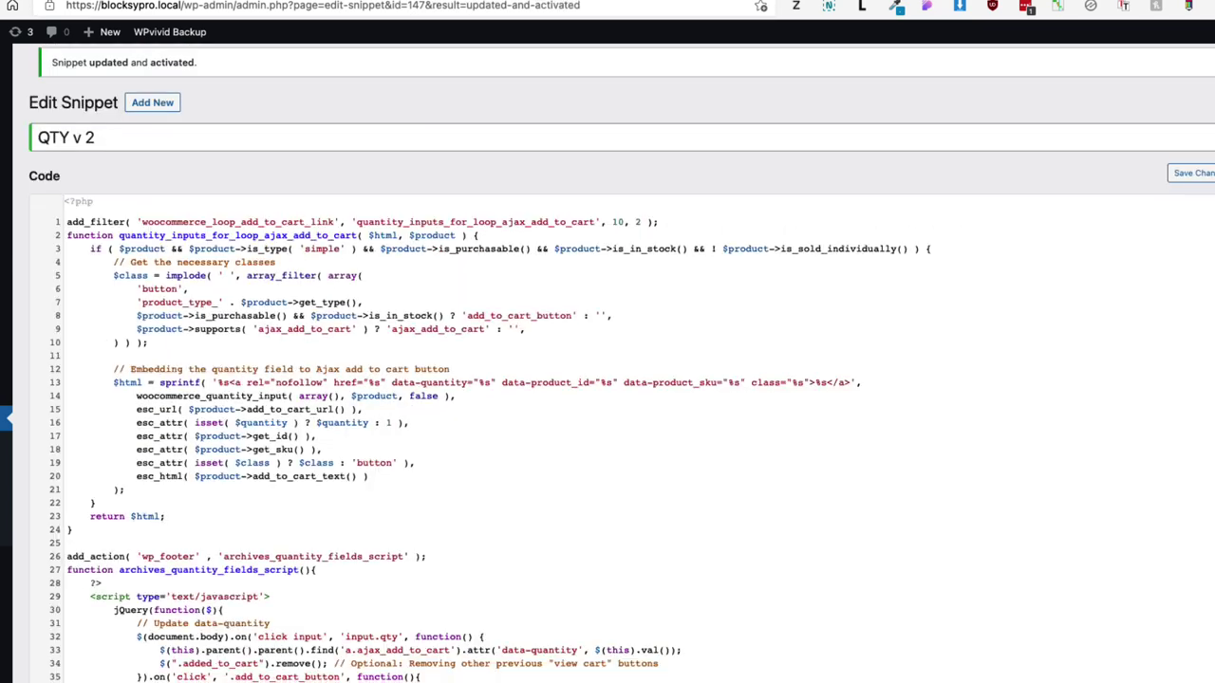
key("ctrl+Tab")
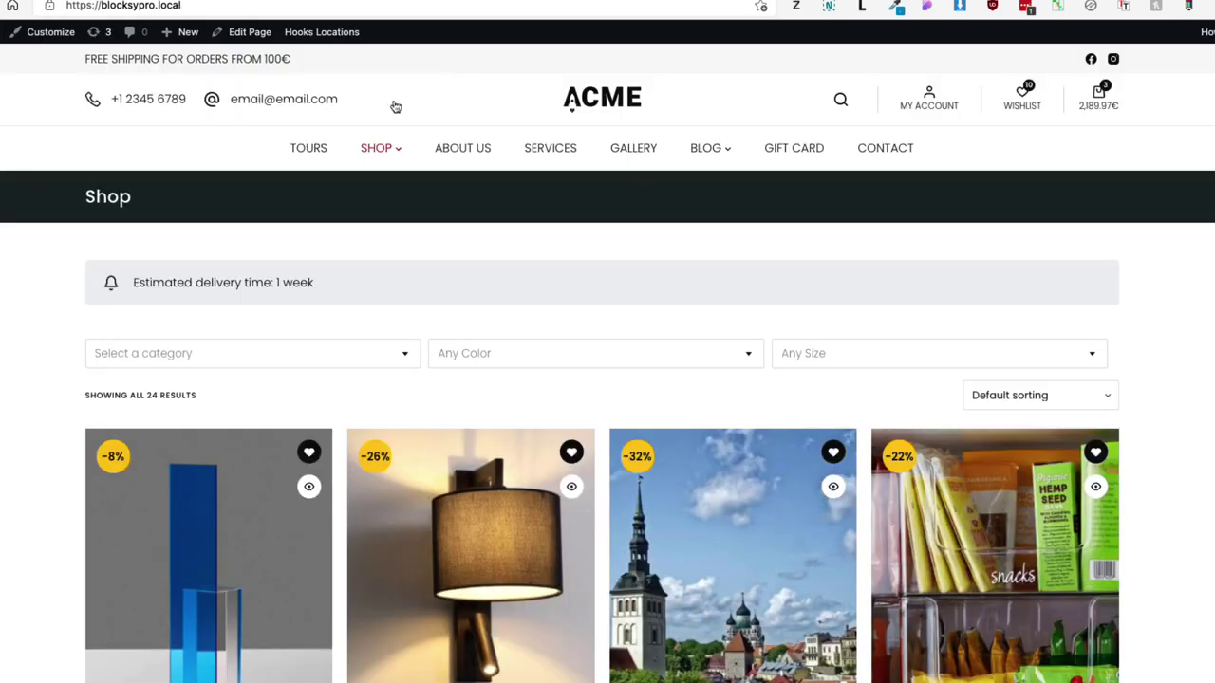
- Raise Natural Crystal's quantity to 3 and add it; the side cart shows only 1 × 99.99€
scroll(164, 226, "down", 3)
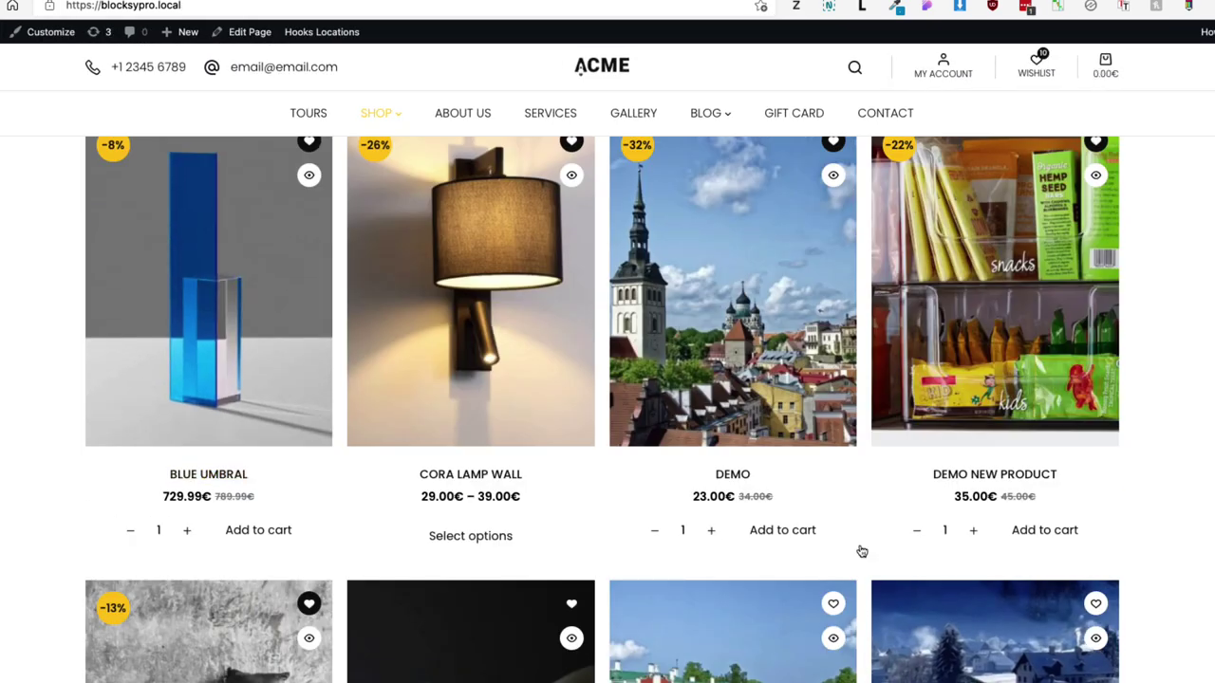
scroll(835, 531, "down", 10)
scroll(822, 513, "down", 5)
scroll(352, 374, "up", 2)
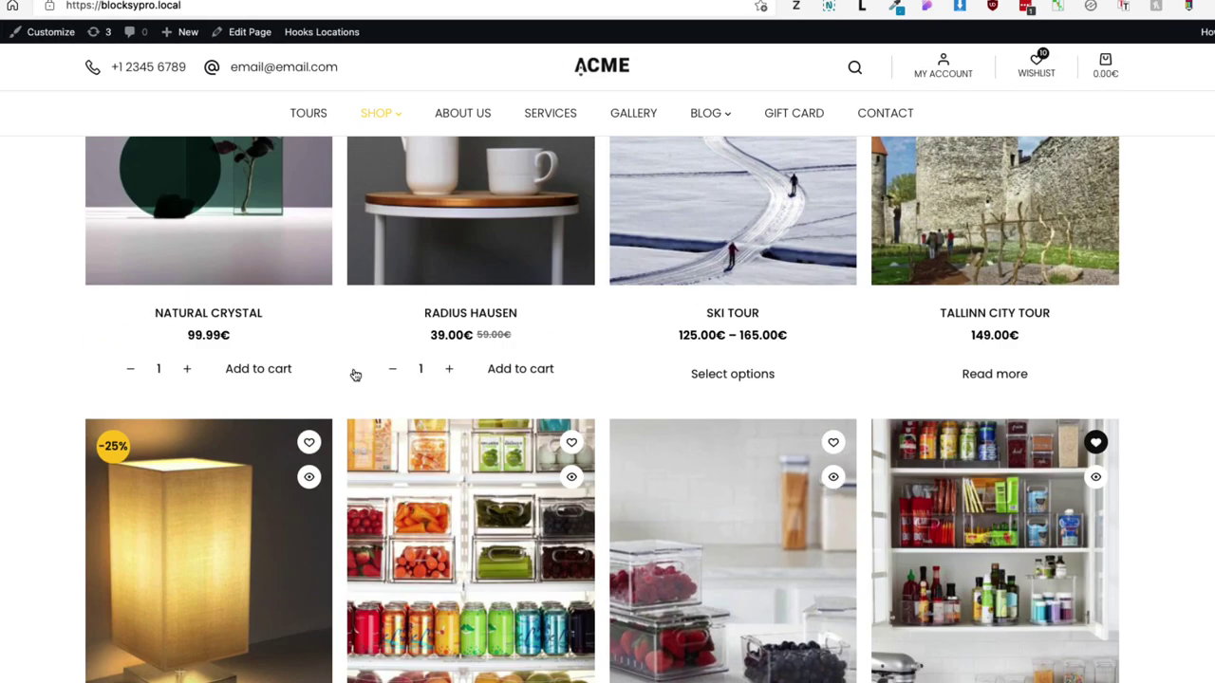
left_click(187, 369)
left_click(187, 368)
left_click(256, 374)
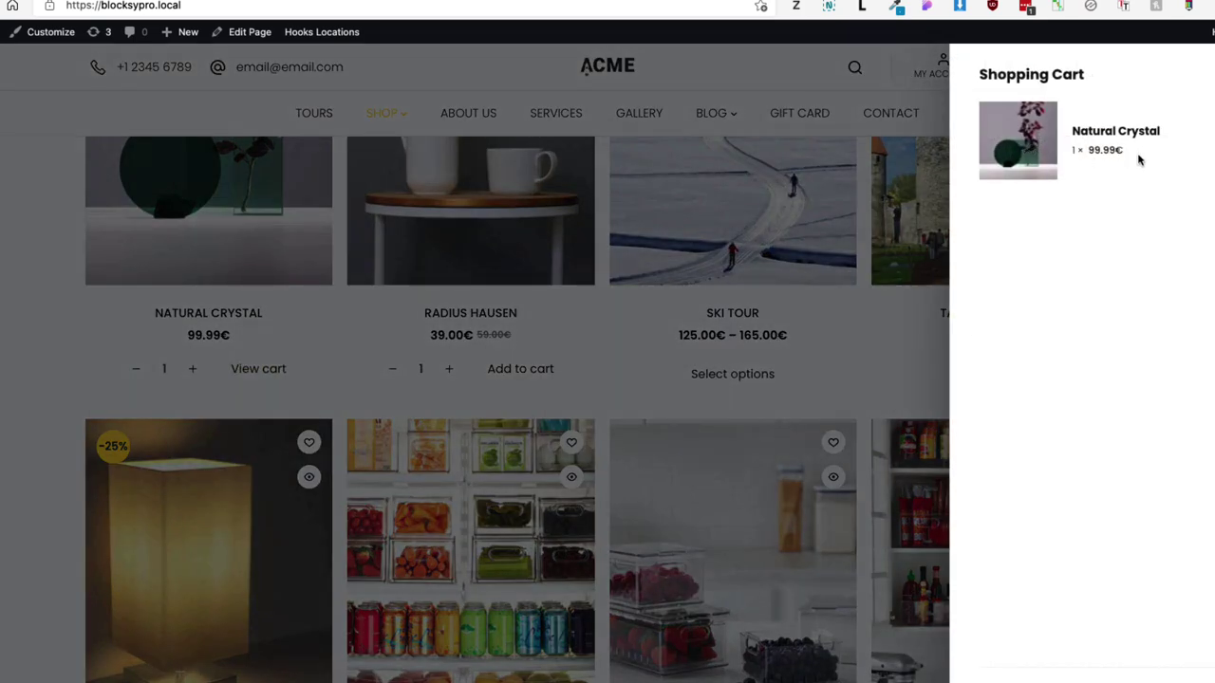
left_click_drag(1139, 160, 1069, 142)
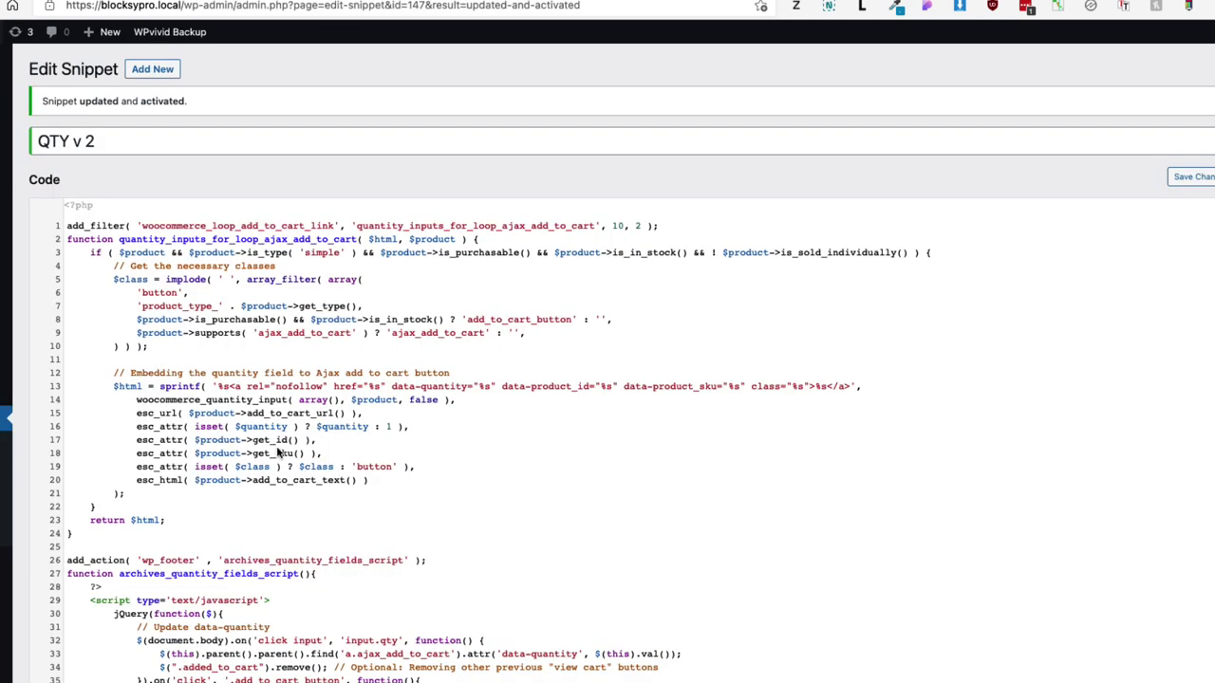
- Save and deactivate the QTY v 2 snippet, then return to the snippets list
scroll(275, 450, "down", 5)
left_click(190, 679)
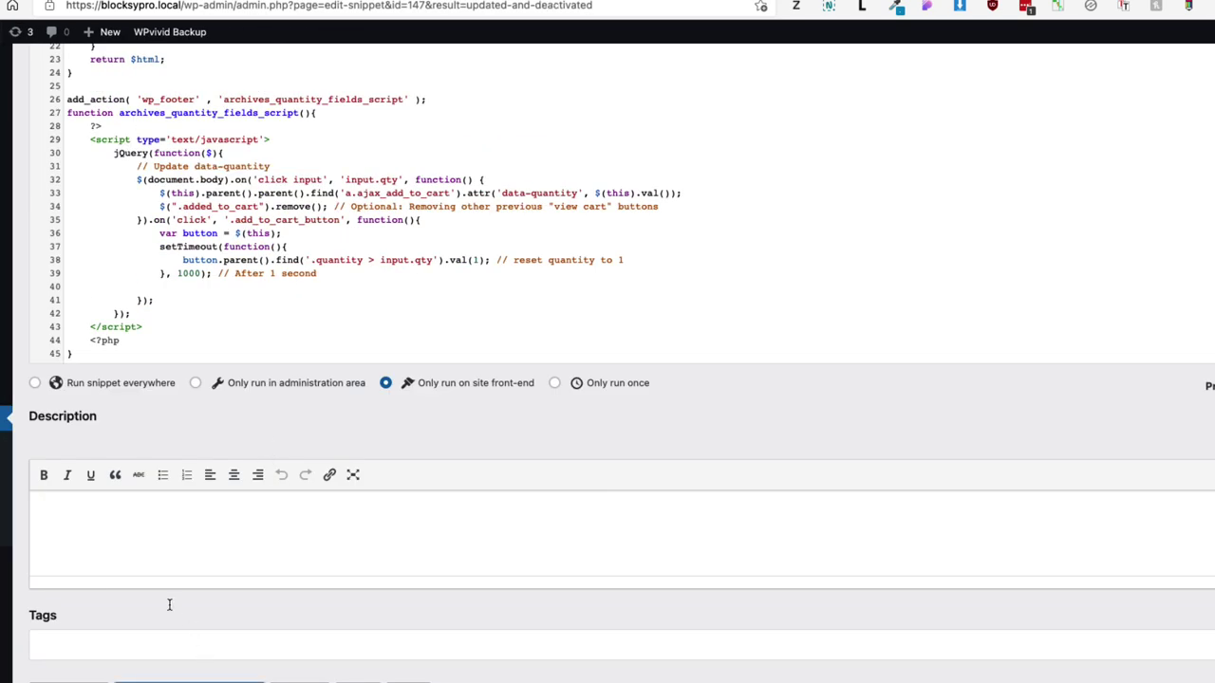
left_click(11, 458)
scroll(238, 528, "down", 15)
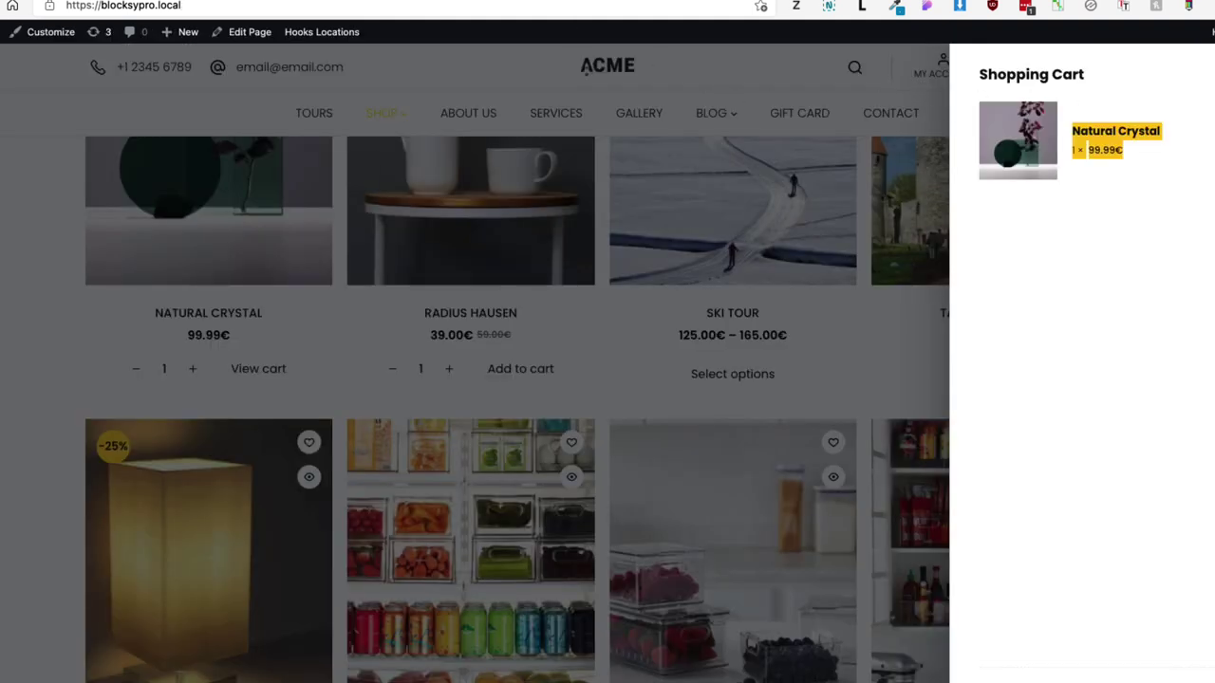
- From the main shop page, add 3 Wall Downloadable Lamps to the cart
left_click(586, 71)
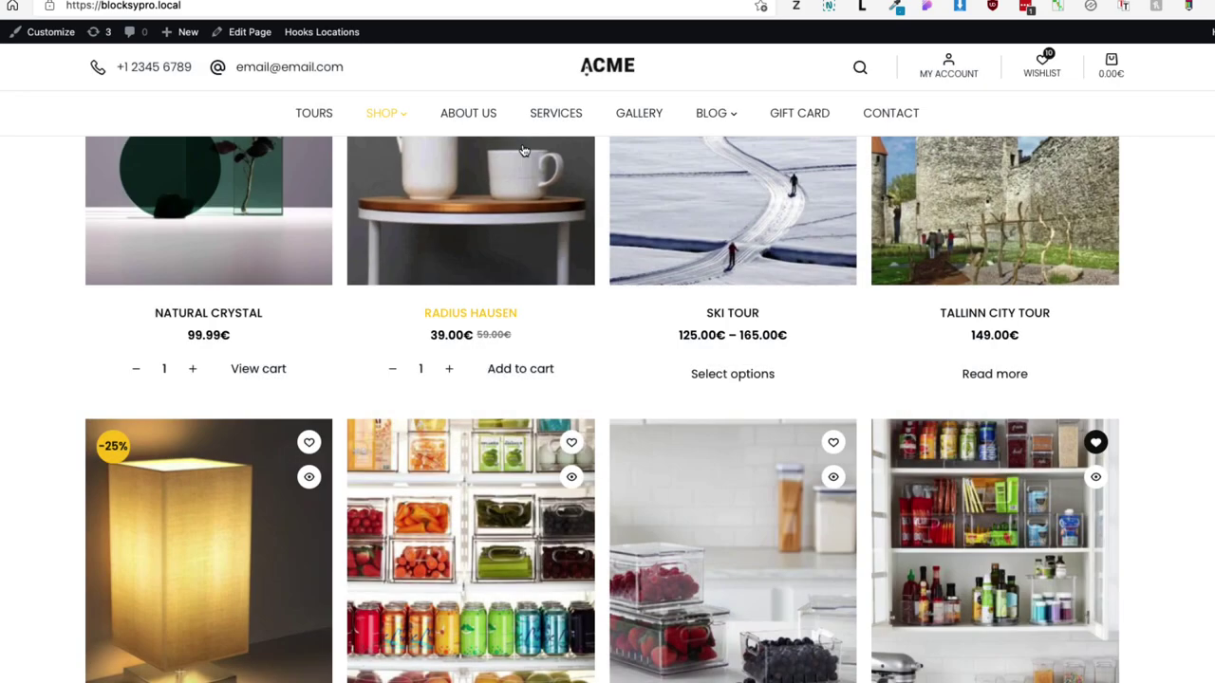
left_click(386, 118)
scroll(692, 417, "down", 10)
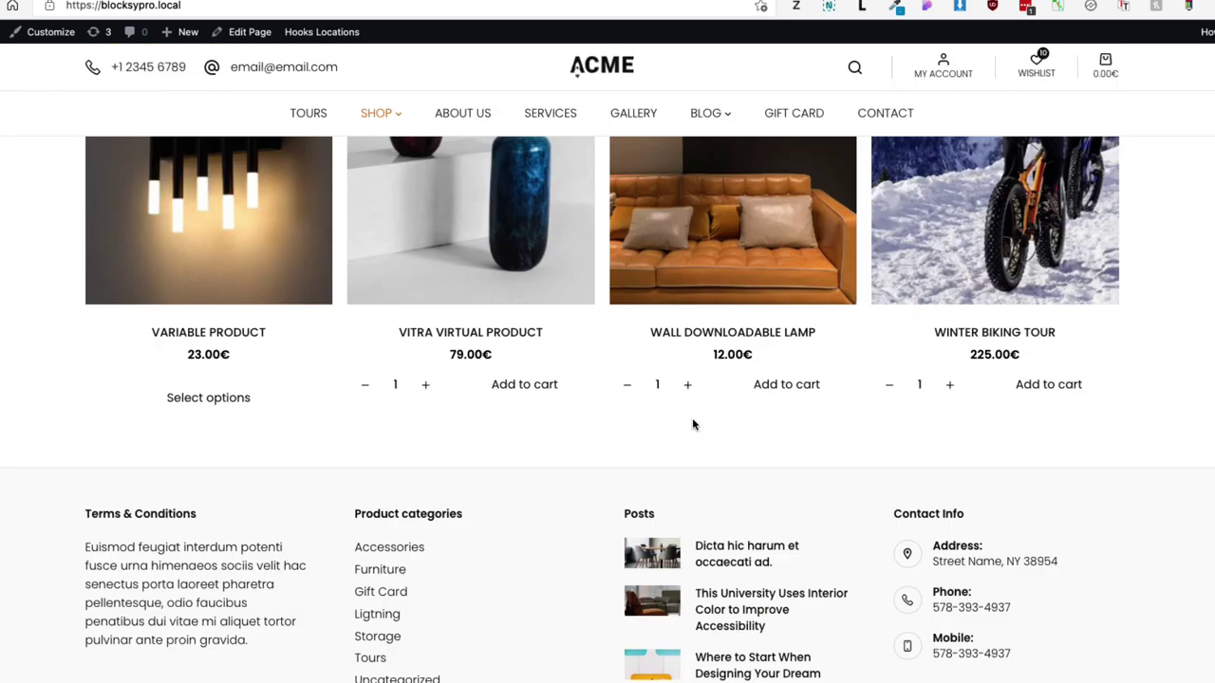
left_click(688, 387)
left_click(806, 389)
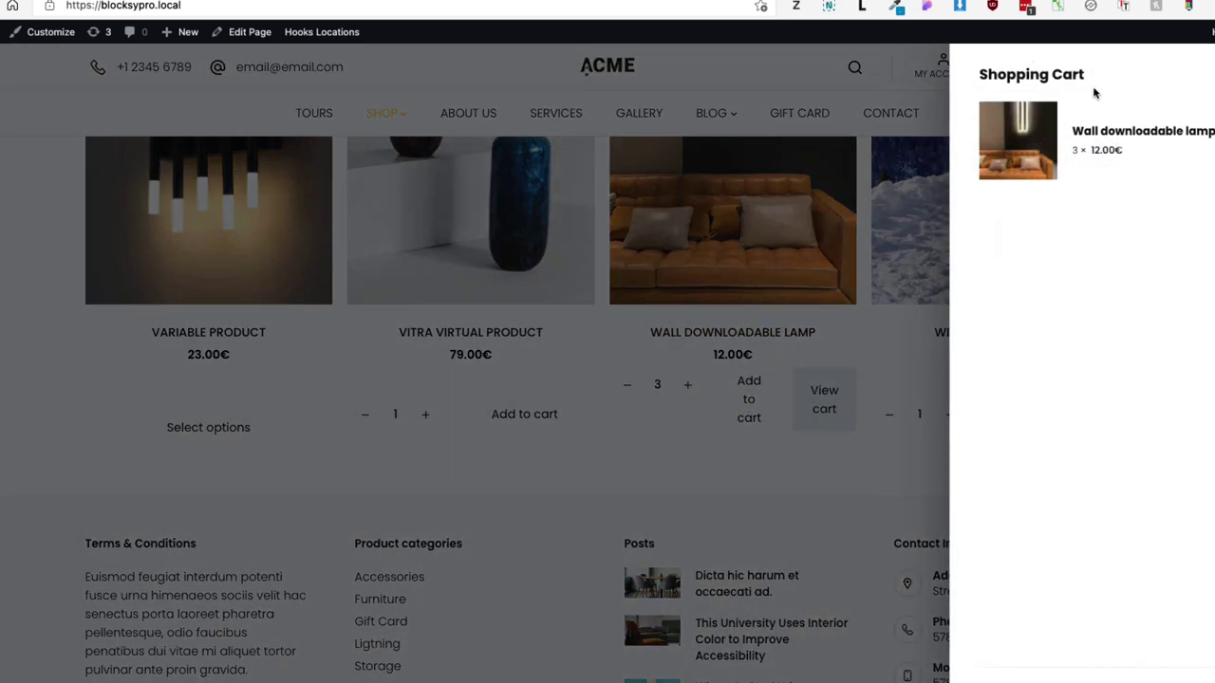
- Close the side cart drawer to return to the Shop listing, with 36.00€ in the header cart
left_click(48, 398)
scroll(607, 380, "up", 10)
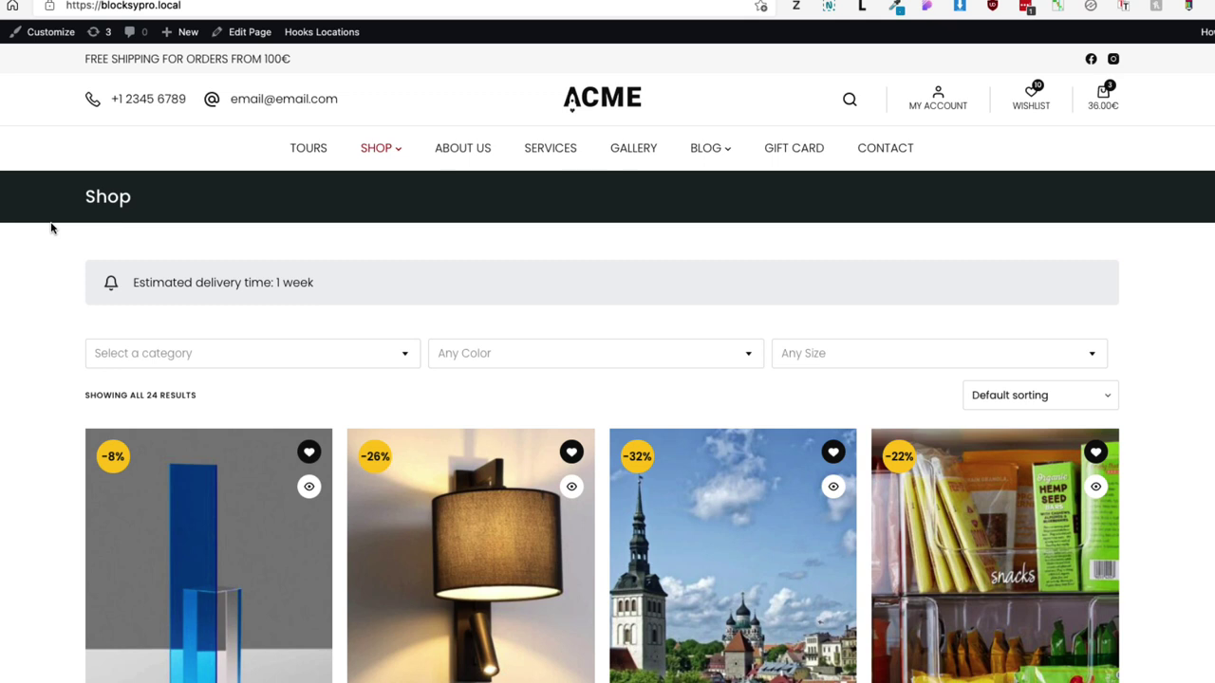
scroll(607, 361, "down", 3)
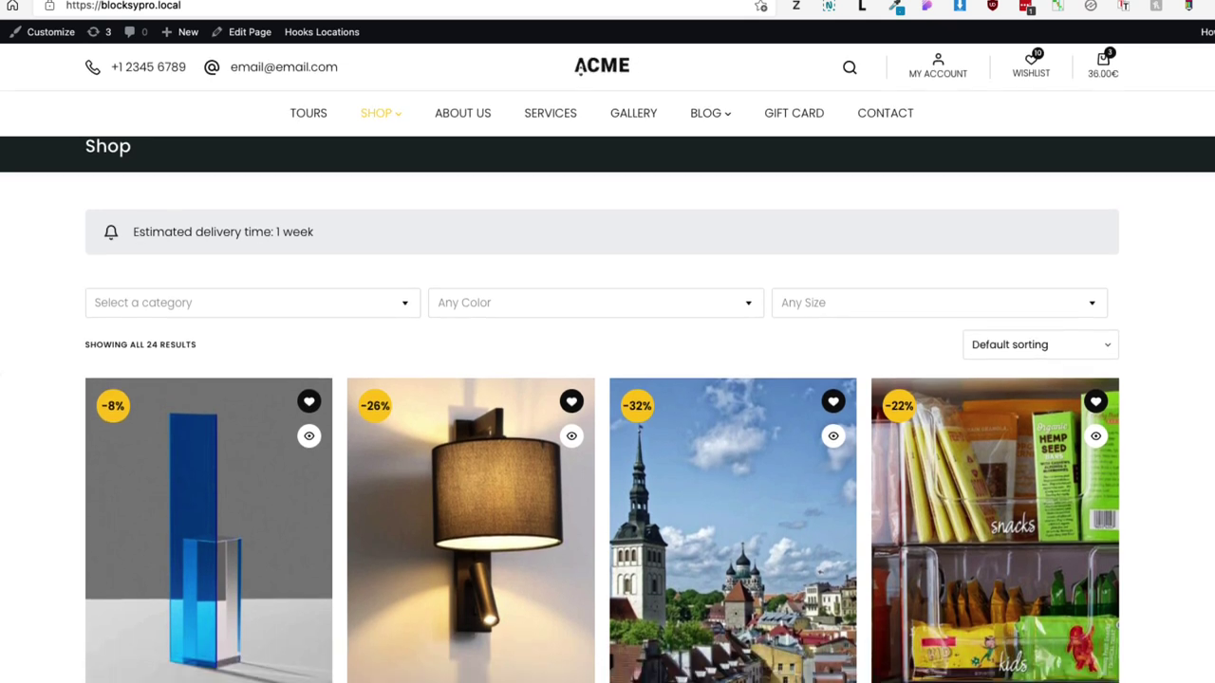